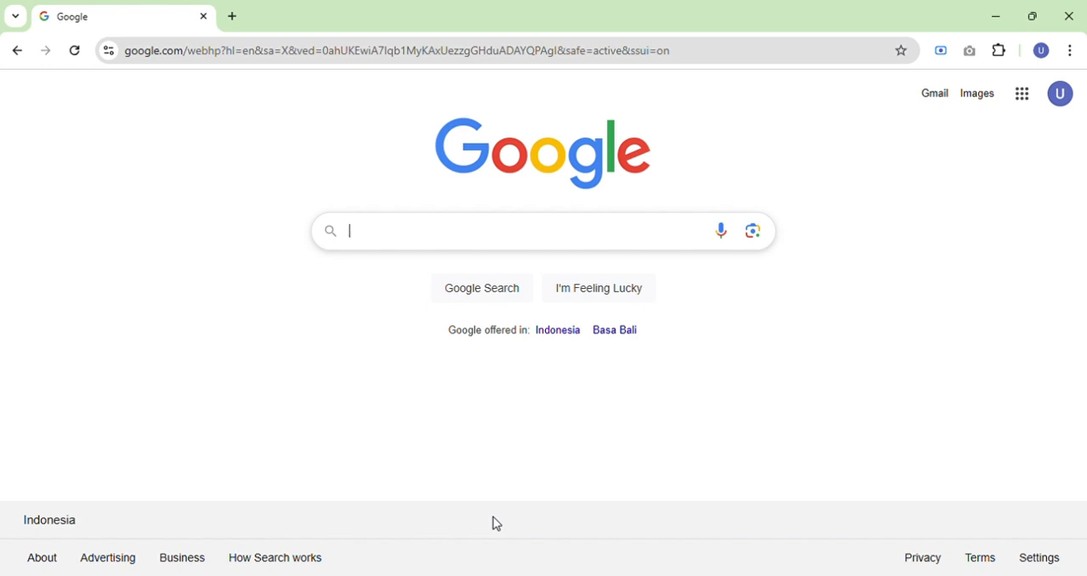
# Search Google for "quizizz" and open the official Quizizz website from the results.
pyautogui.click(382, 247)
pyautogui.write('quiz')
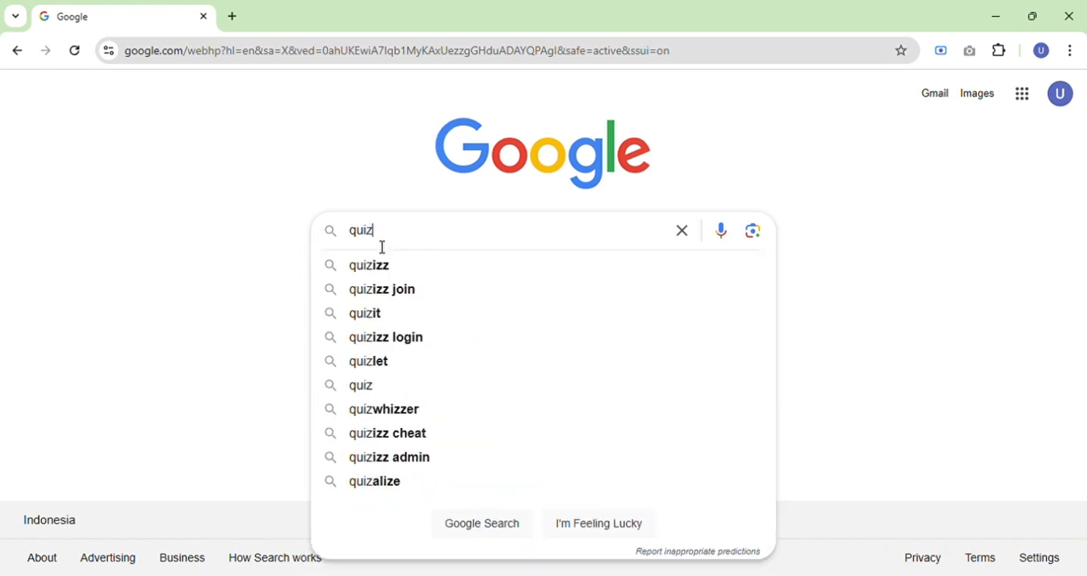
pyautogui.write('izz')
pyautogui.press('Return')
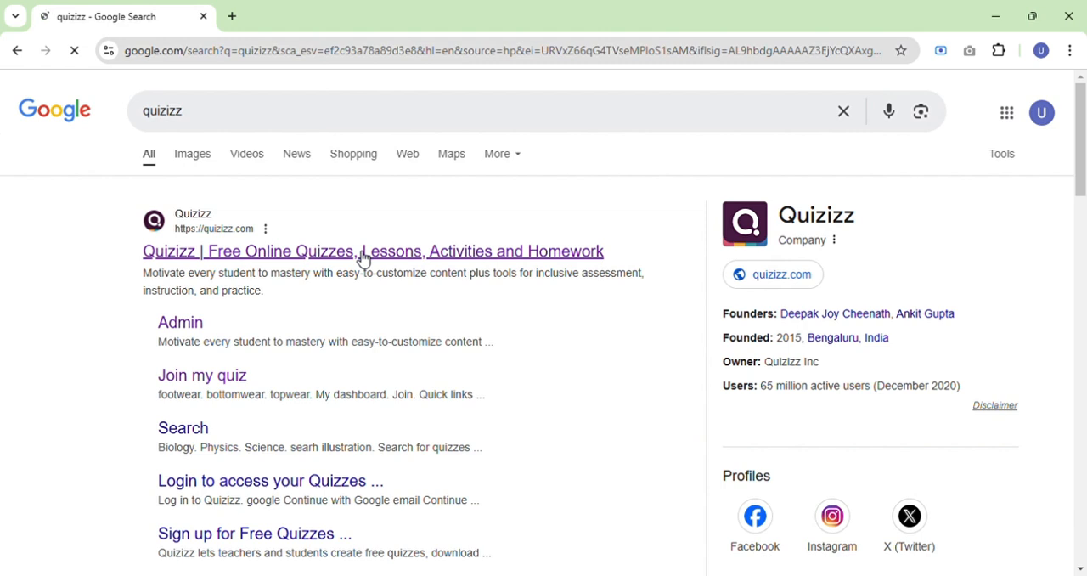
pyautogui.click(362, 253)
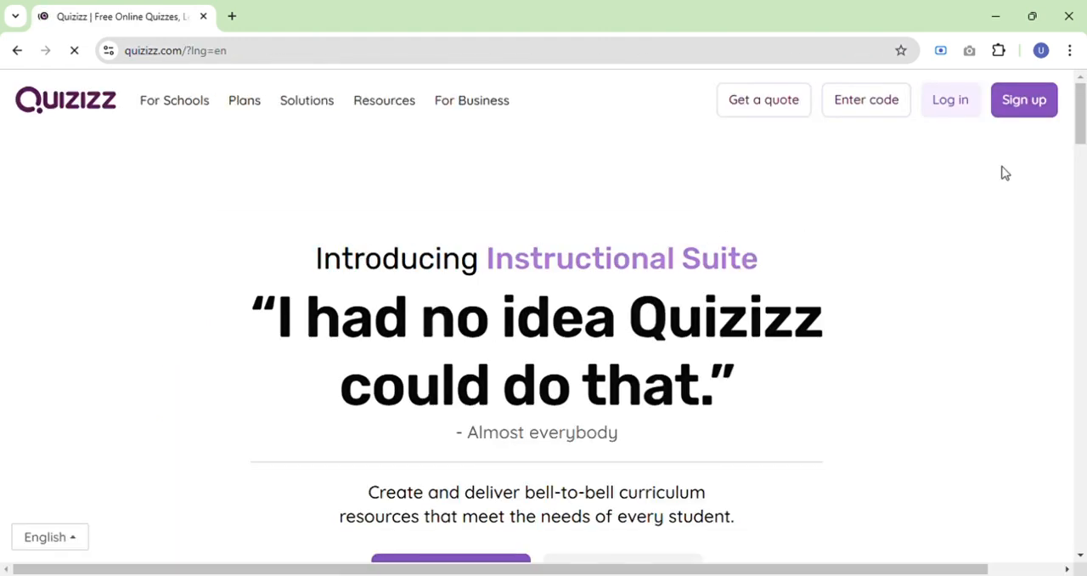
# Log in to Quizizz by continuing with the teacher's Google account.
pyautogui.click(965, 114)
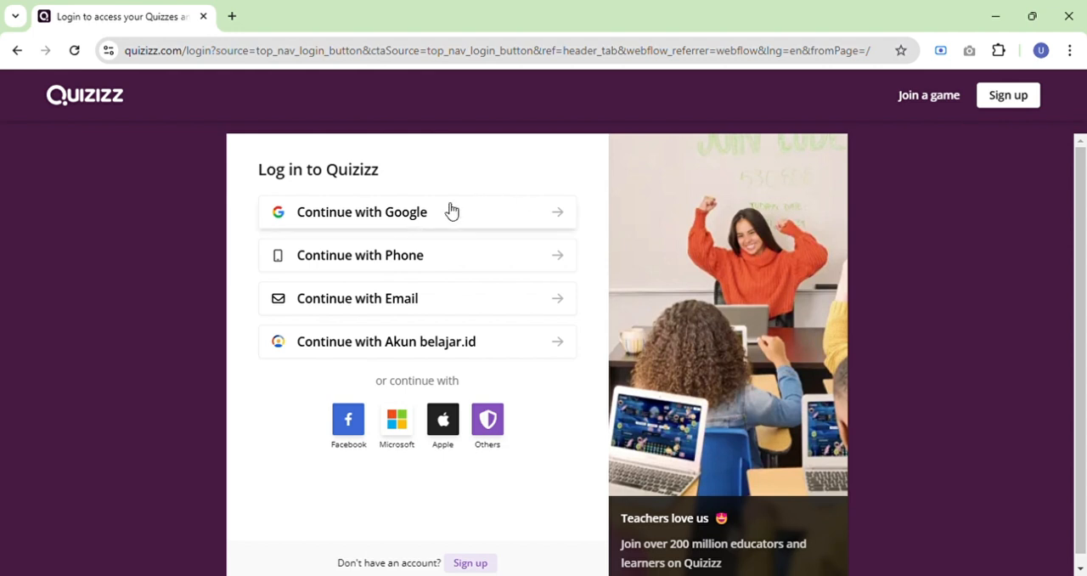
pyautogui.click(416, 220)
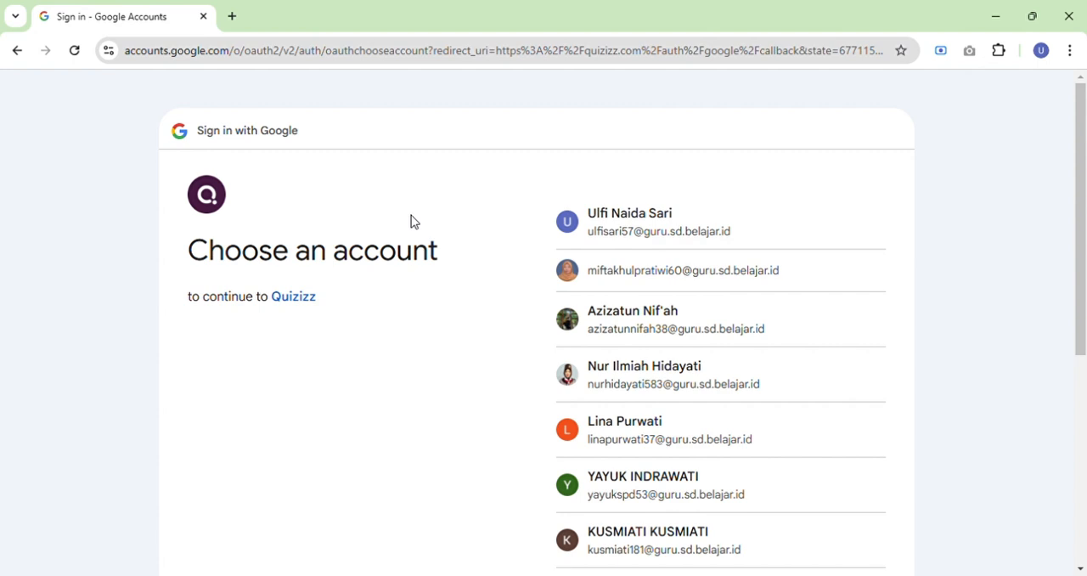
pyautogui.click(694, 229)
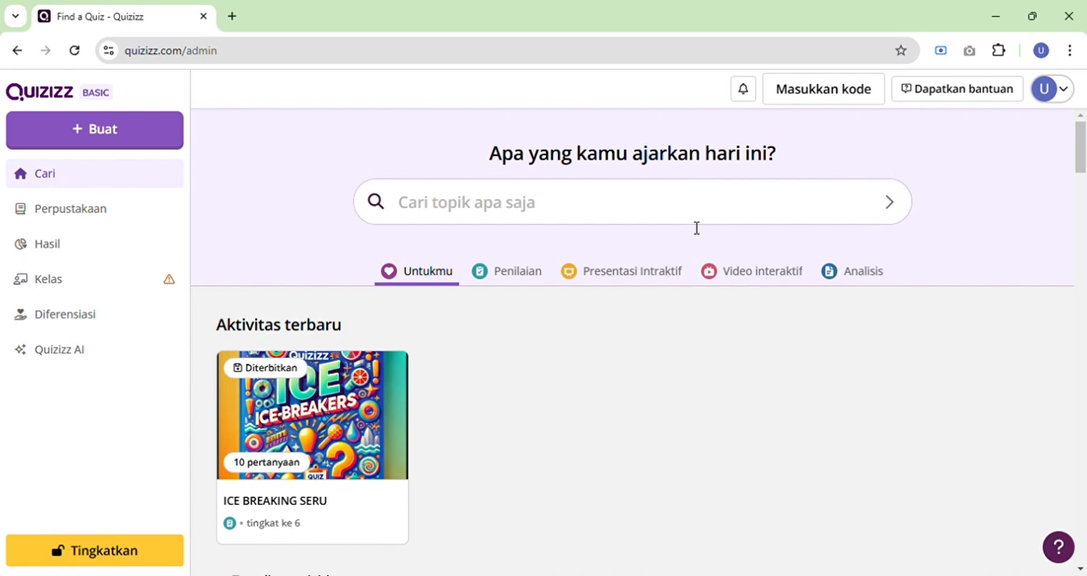
# Start a new Penilaian activity generated with AI, using Text / Prompt as the source.
pyautogui.click(99, 146)
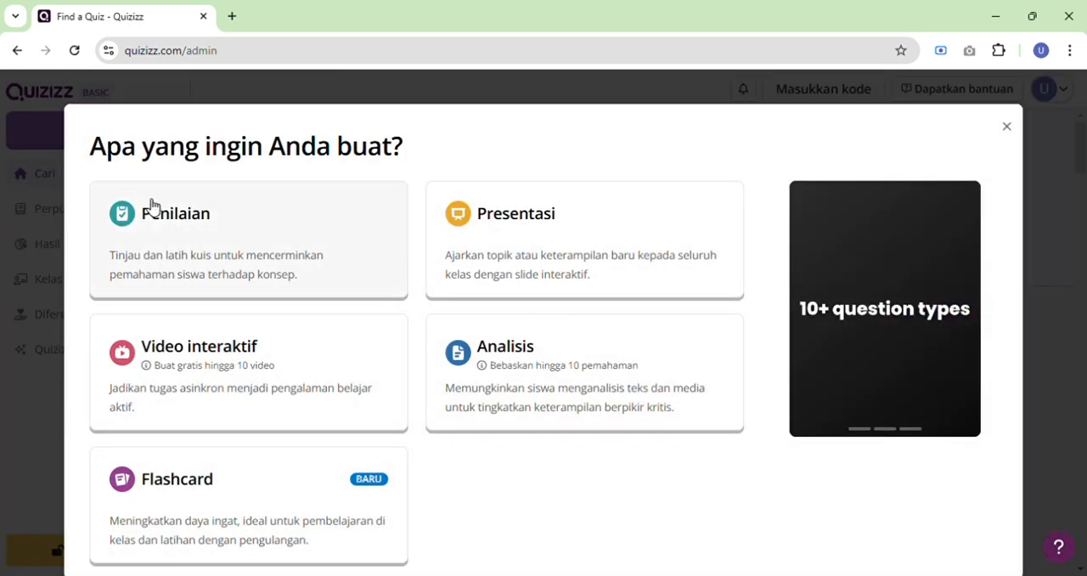
pyautogui.click(150, 218)
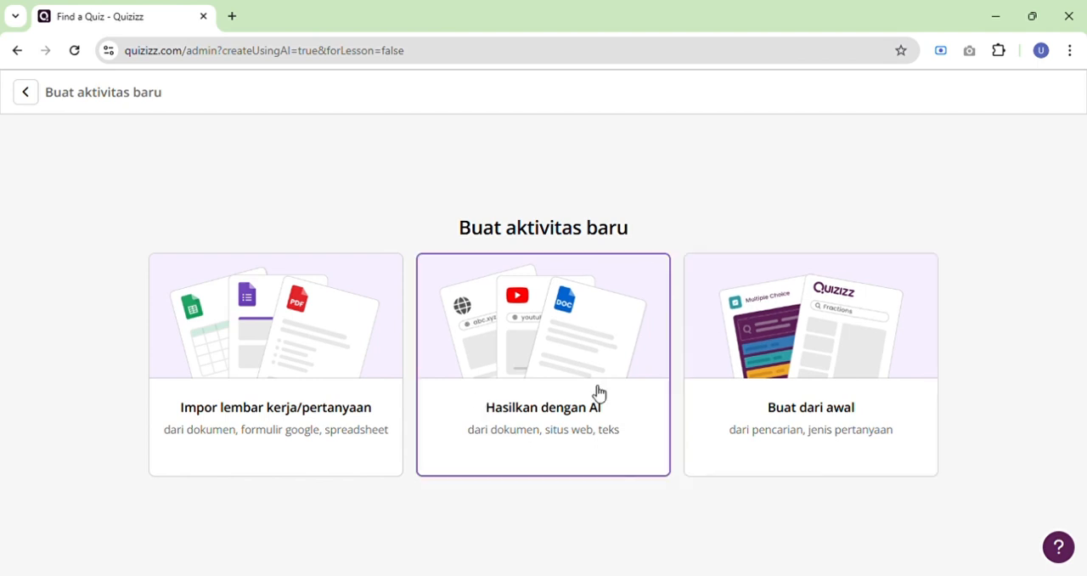
pyautogui.click(569, 369)
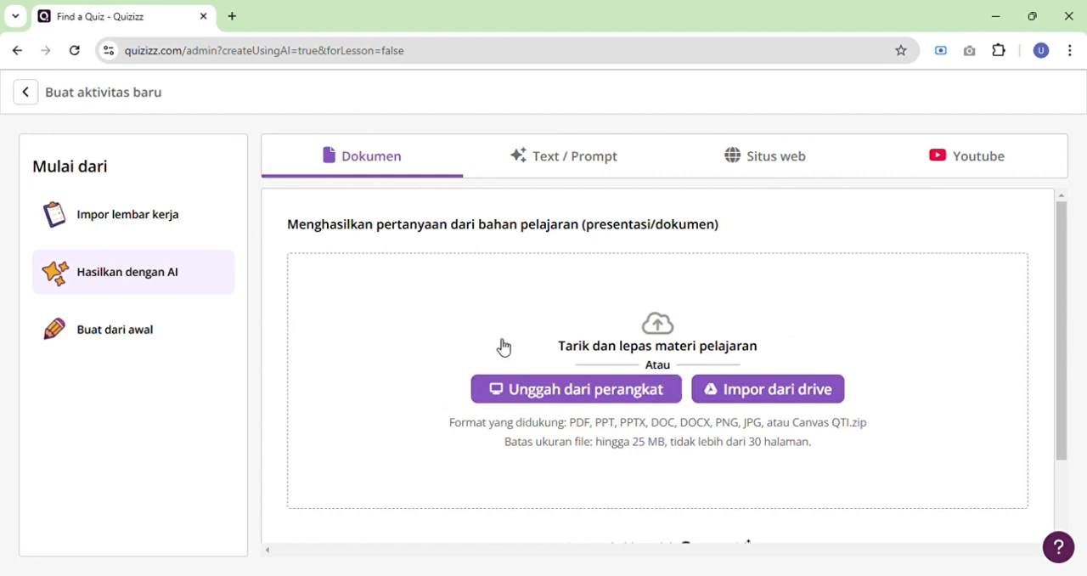
pyautogui.click(611, 163)
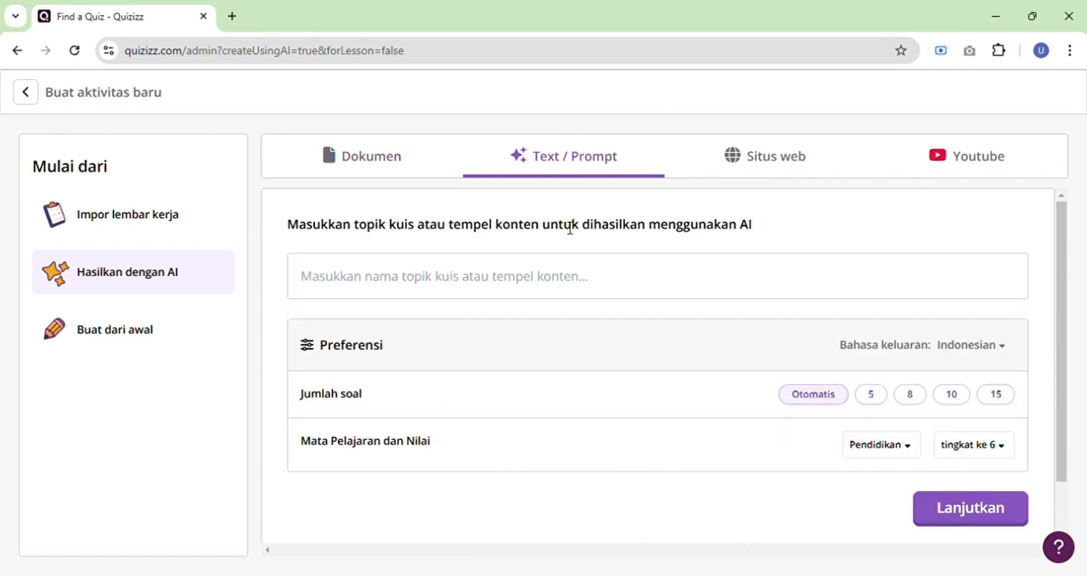
# Enter "fotointesis tumbuhan" as the quiz topic for the AI generator.
pyautogui.click(544, 267)
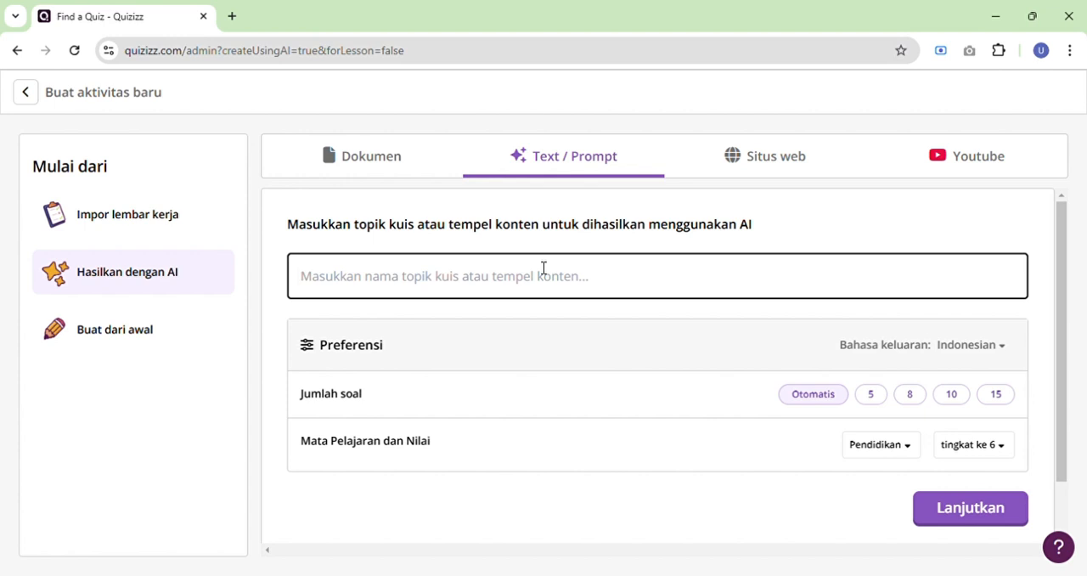
pyautogui.write('fo')
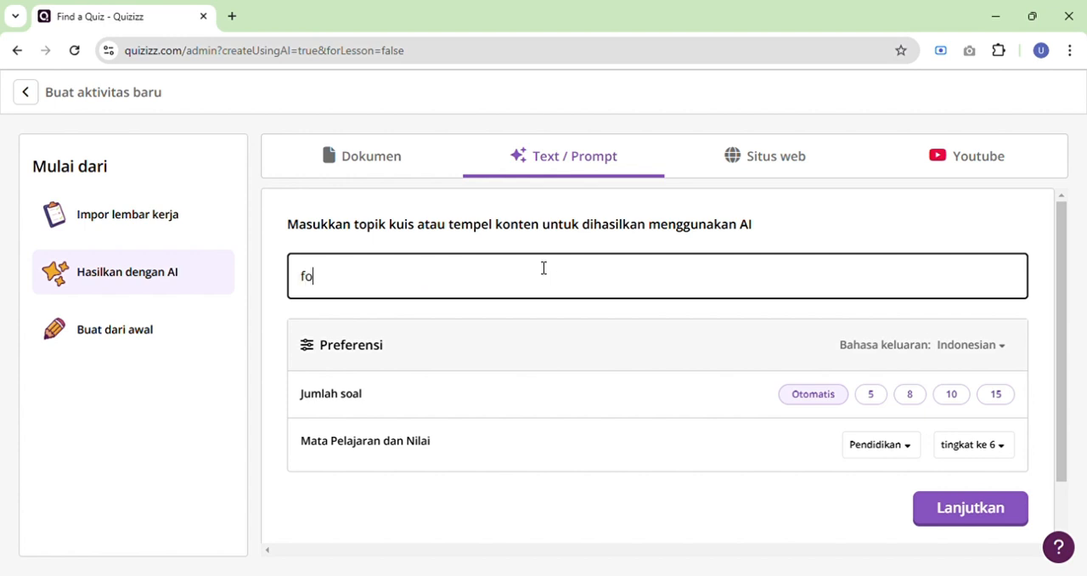
pyautogui.write('tointesis ')
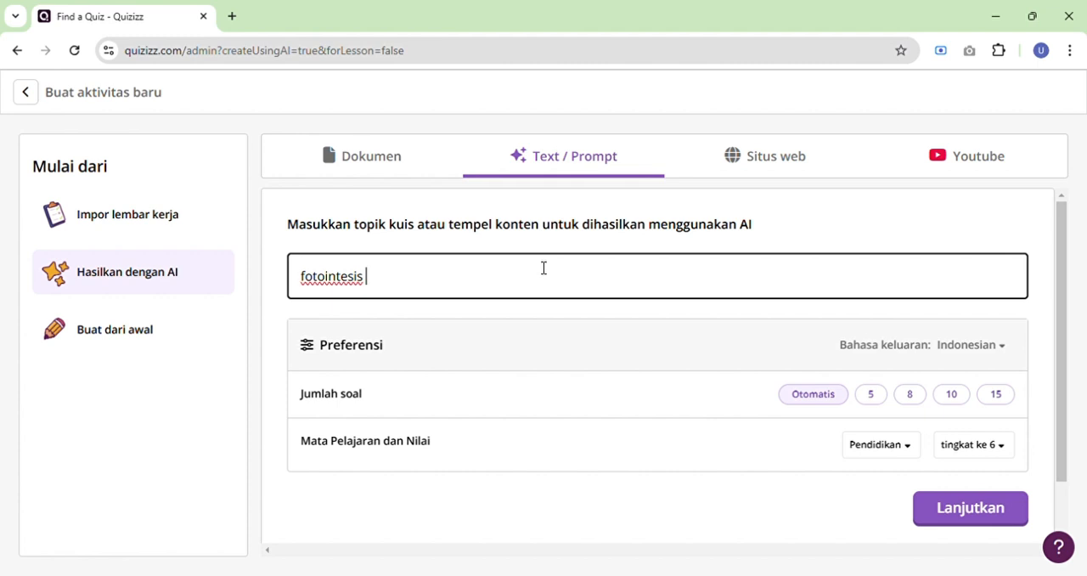
pyautogui.write('tumbuhan')
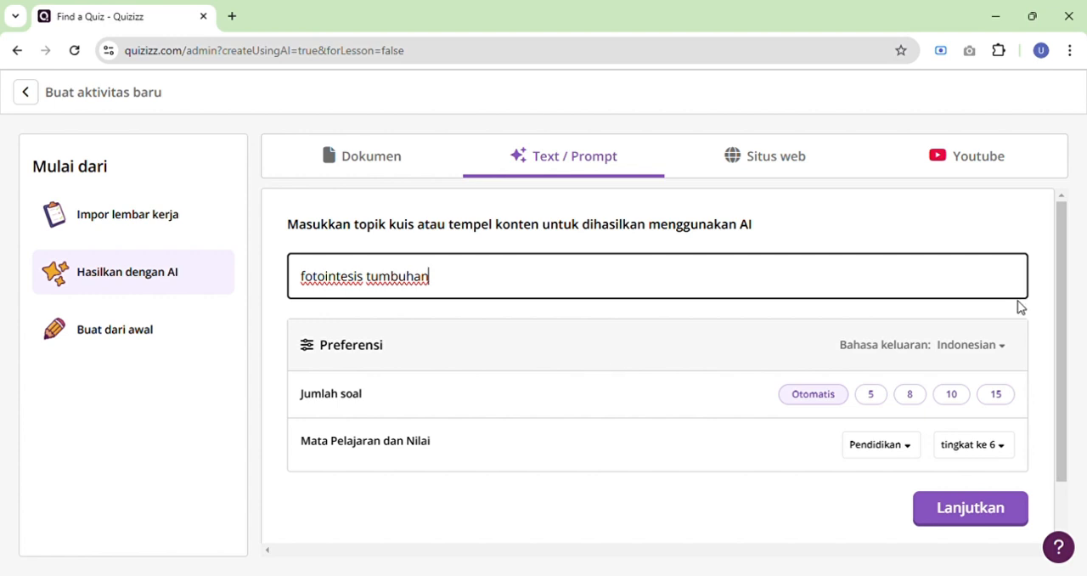
# Choose Indonesian as the quiz's output language and set the number of questions to 10.
pyautogui.click(1002, 346)
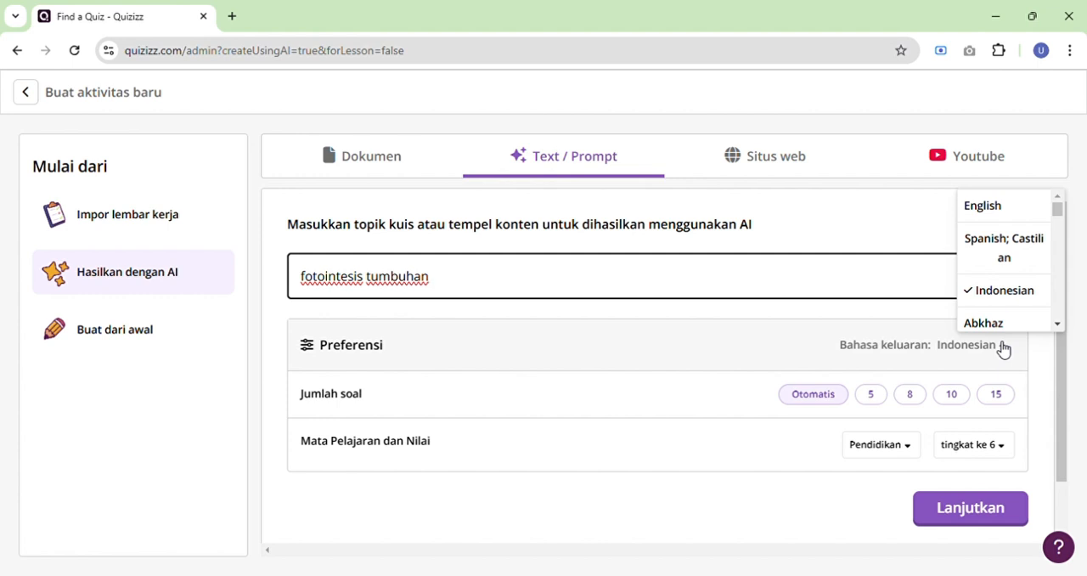
pyautogui.click(1015, 293)
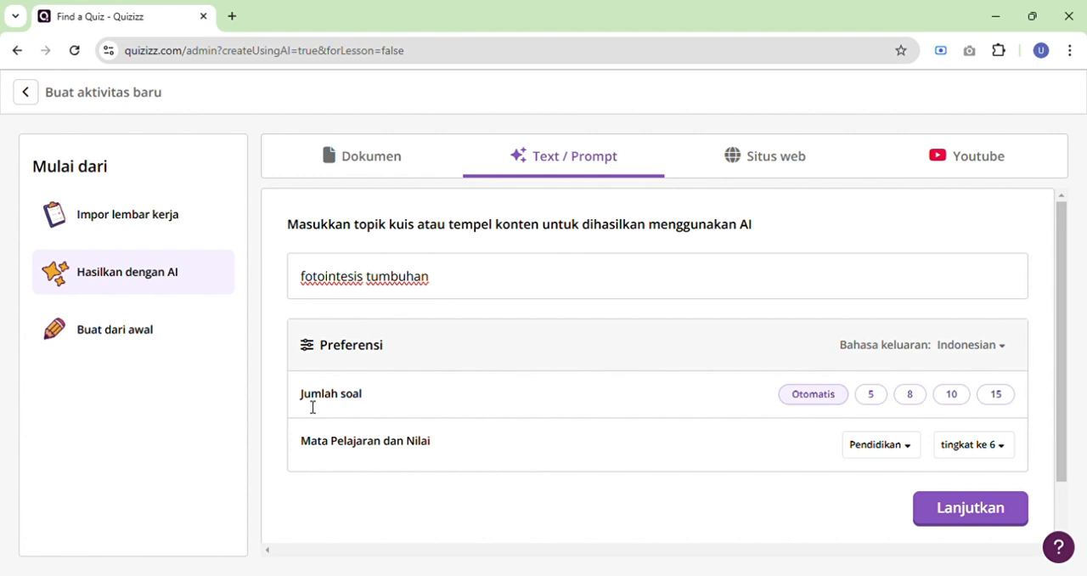
pyautogui.click(950, 397)
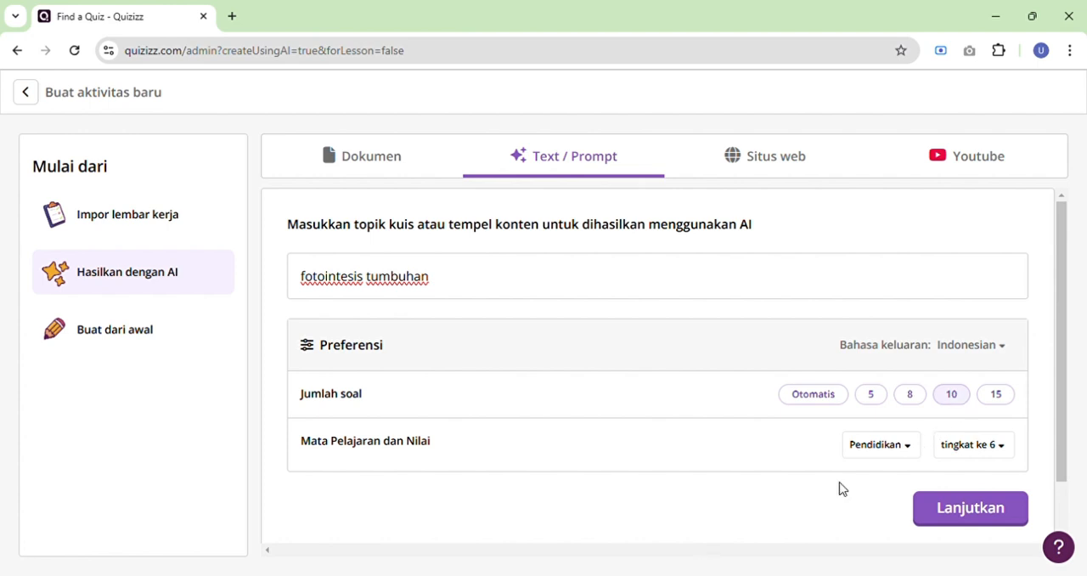
# Set the subject to Pengetahuan Alam and the grade to kelas 4, and continue to the subtopic selection.
pyautogui.click(895, 459)
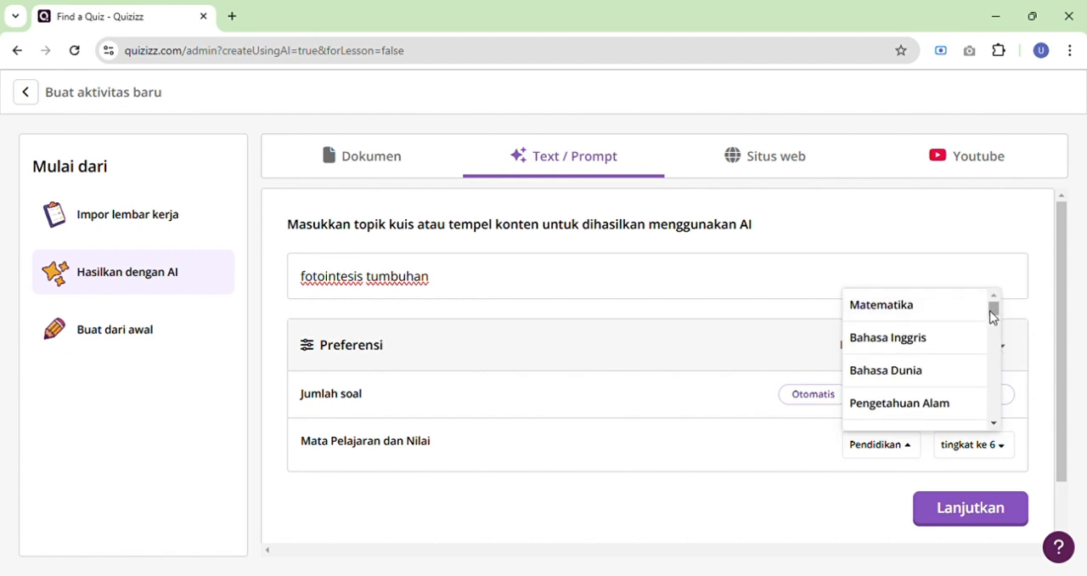
pyautogui.click(939, 411)
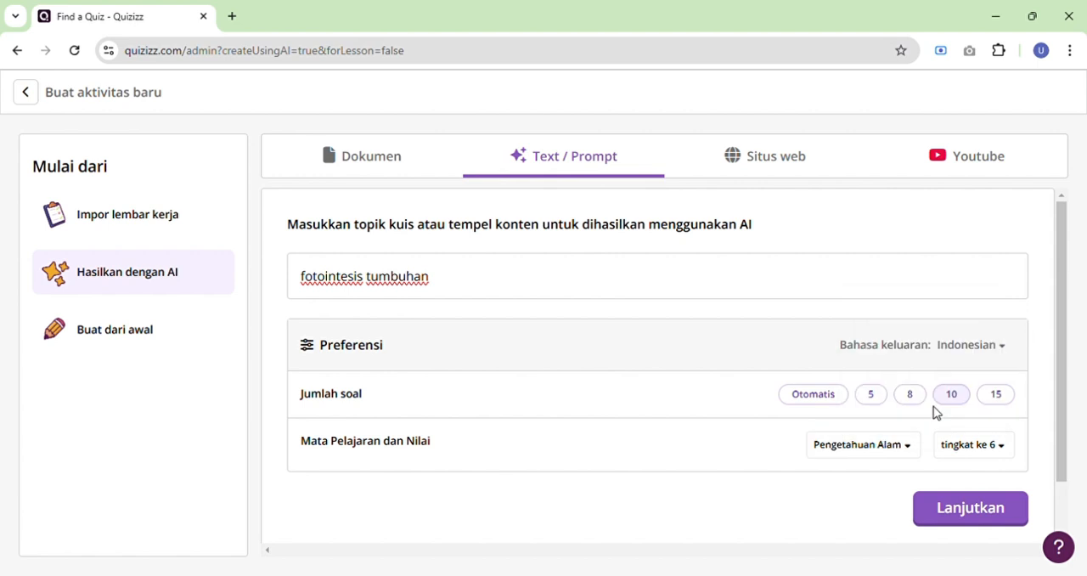
pyautogui.click(981, 445)
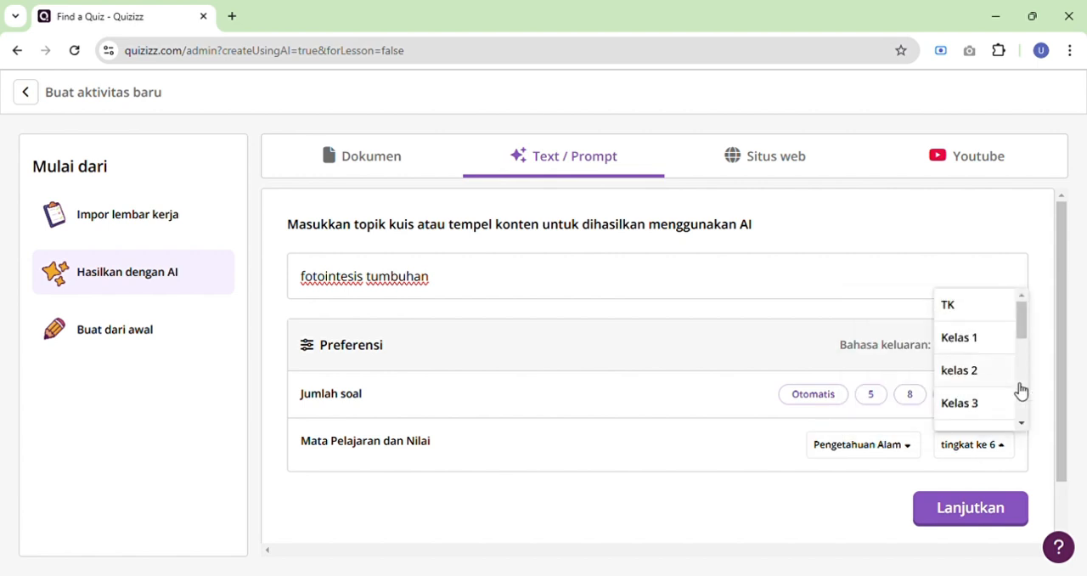
pyautogui.moveTo(1023, 326); pyautogui.dragTo(1022, 347)
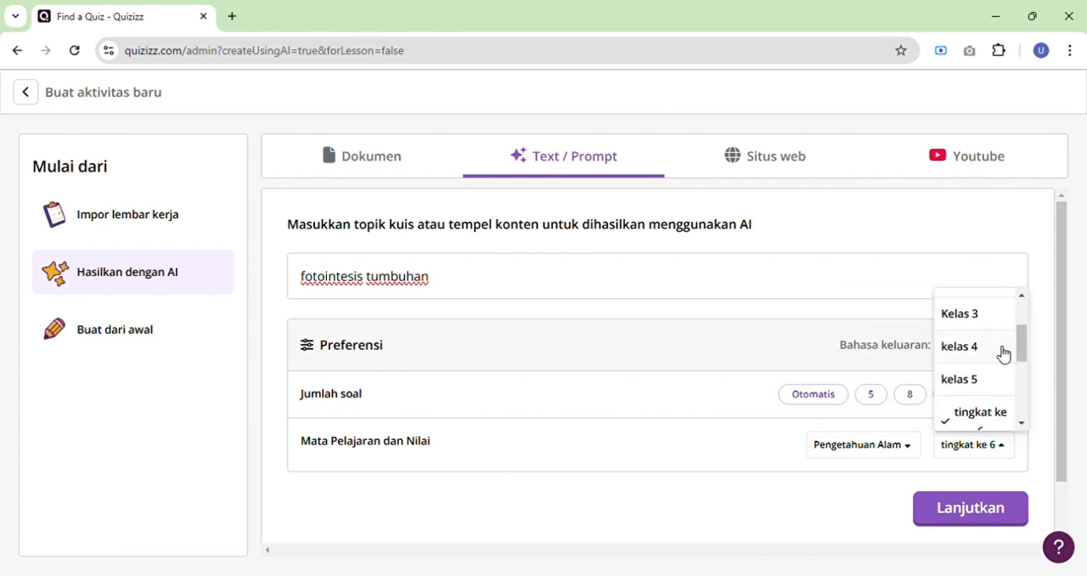
pyautogui.click(1000, 353)
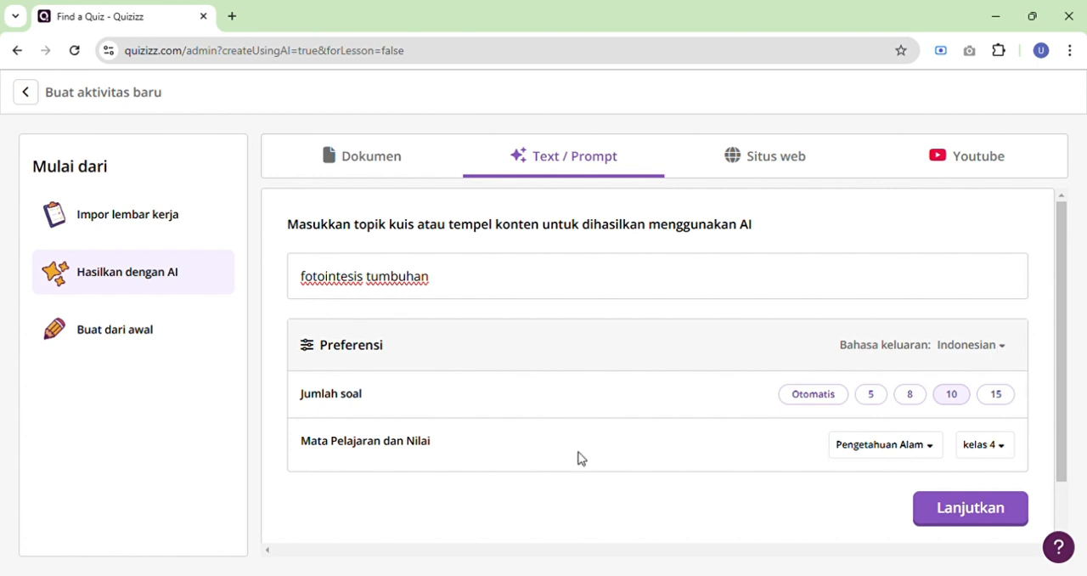
pyautogui.click(1019, 513)
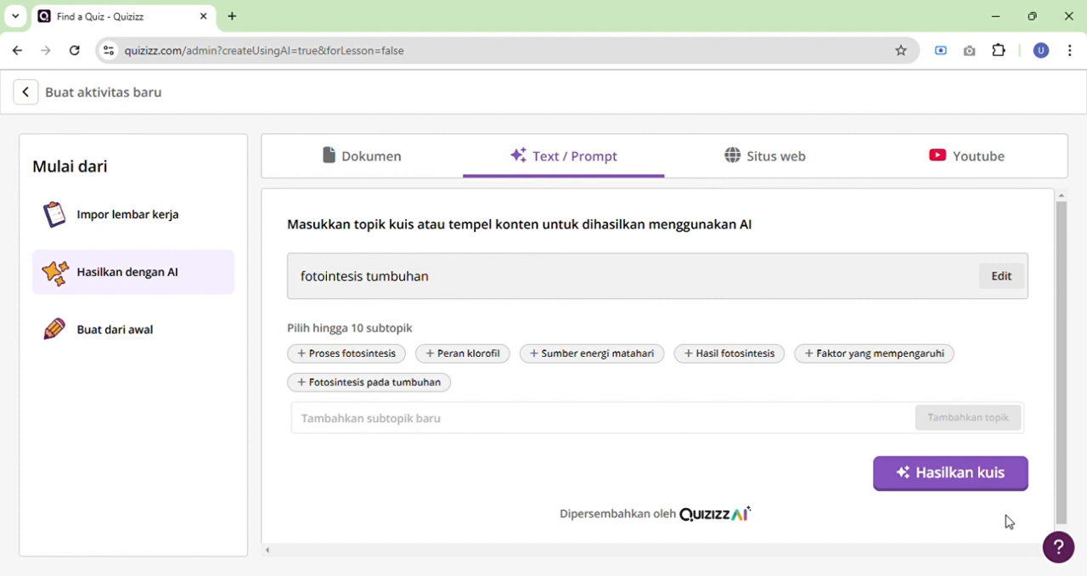
# Select the subtopics Proses fotosintesis, Fotosintesis pada tumbuhan, Hasil fotosintesis and Sumber energi matahari, and generate the quiz.
pyautogui.click(371, 356)
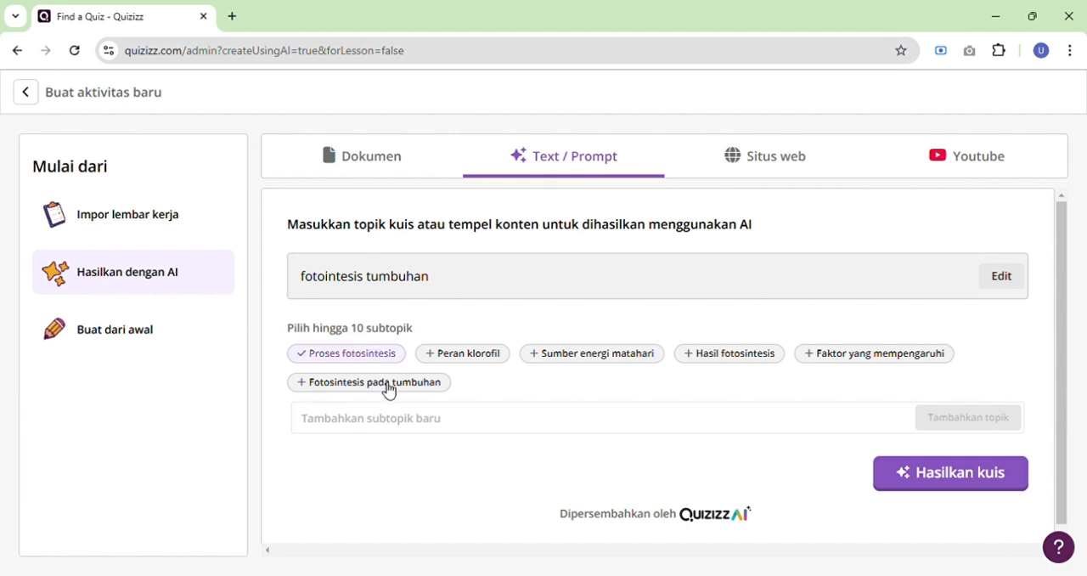
pyautogui.click(388, 388)
pyautogui.click(740, 356)
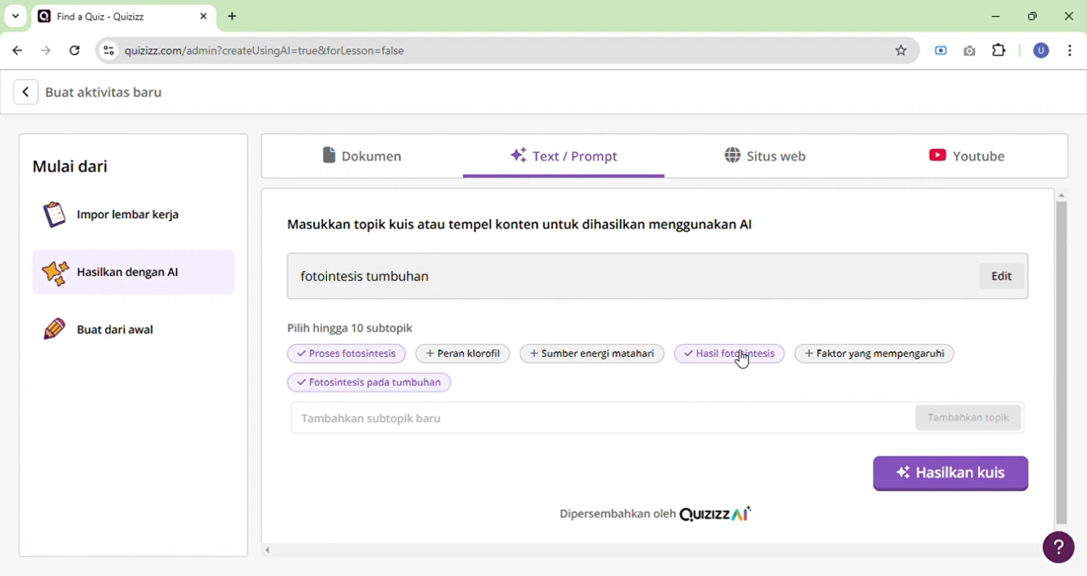
pyautogui.click(628, 356)
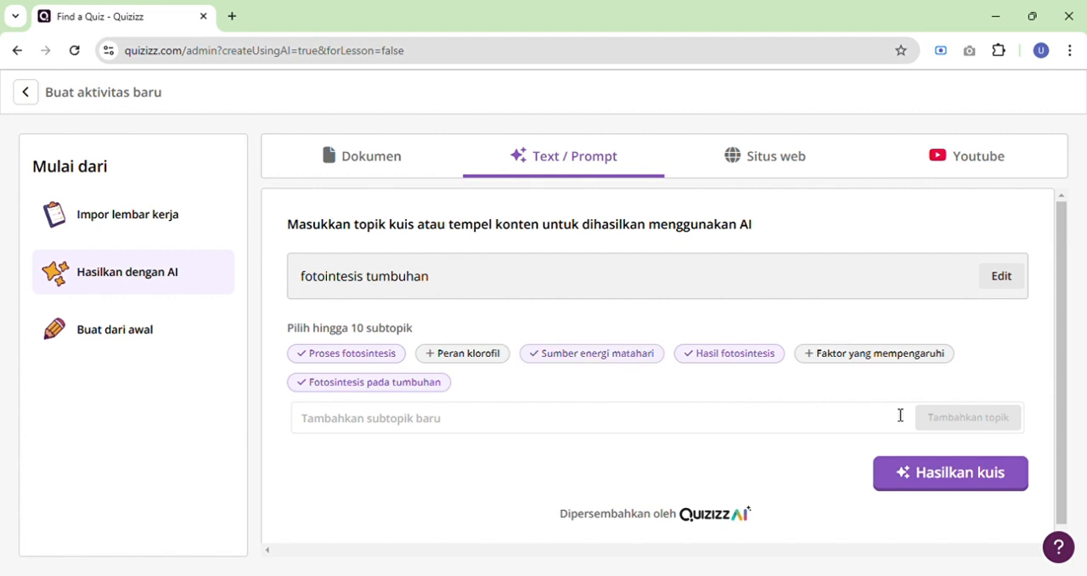
pyautogui.click(913, 481)
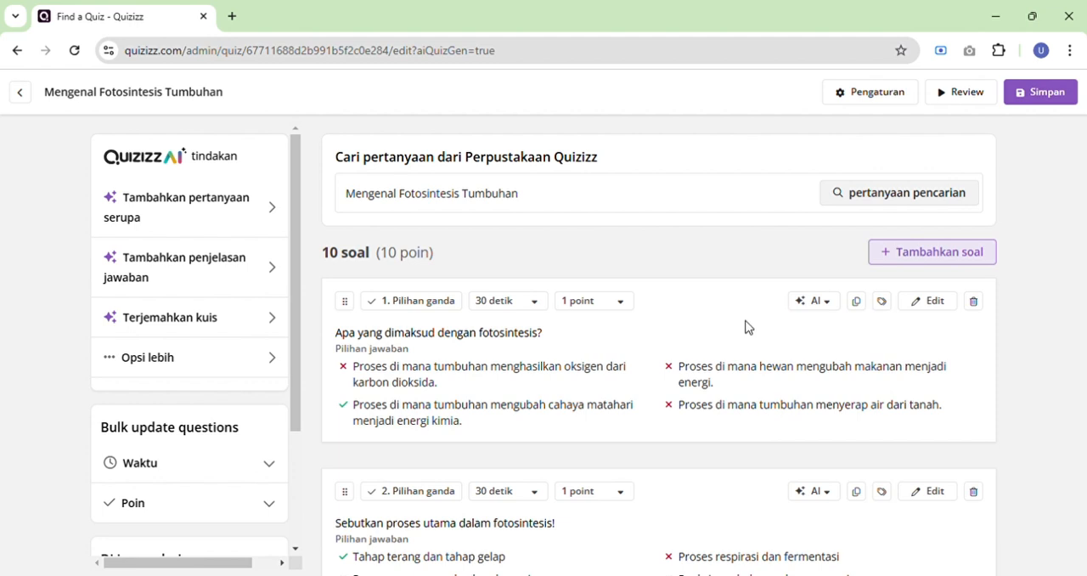
# Review the generated multiple-choice questions and their answer options throughout the quiz.
pyautogui.scroll(-2, 699, 360)
pyautogui.moveTo(701, 359)
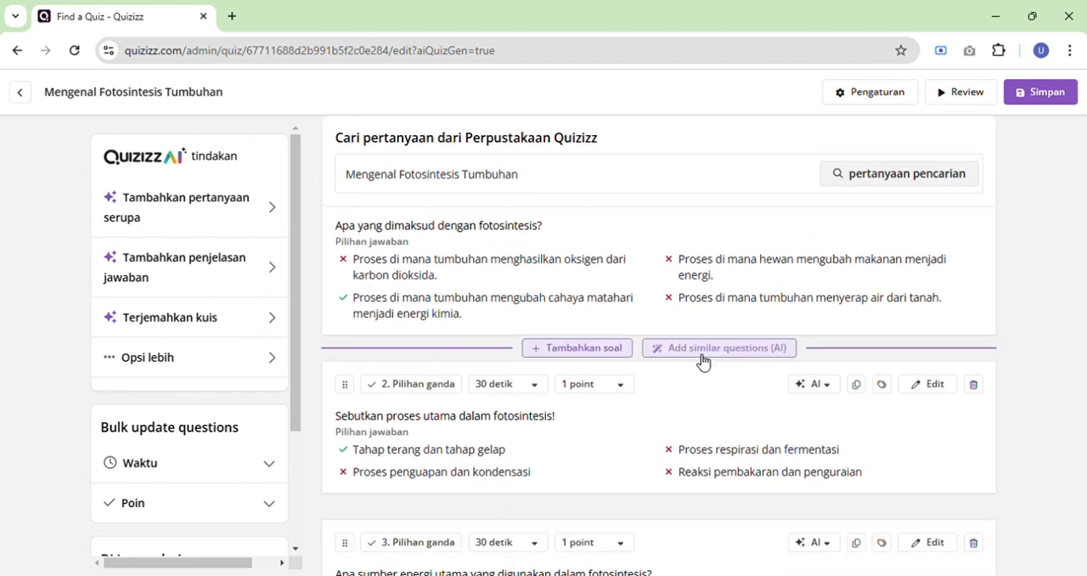
pyautogui.scroll(-3, 702, 362)
pyautogui.scroll(3, 699, 359)
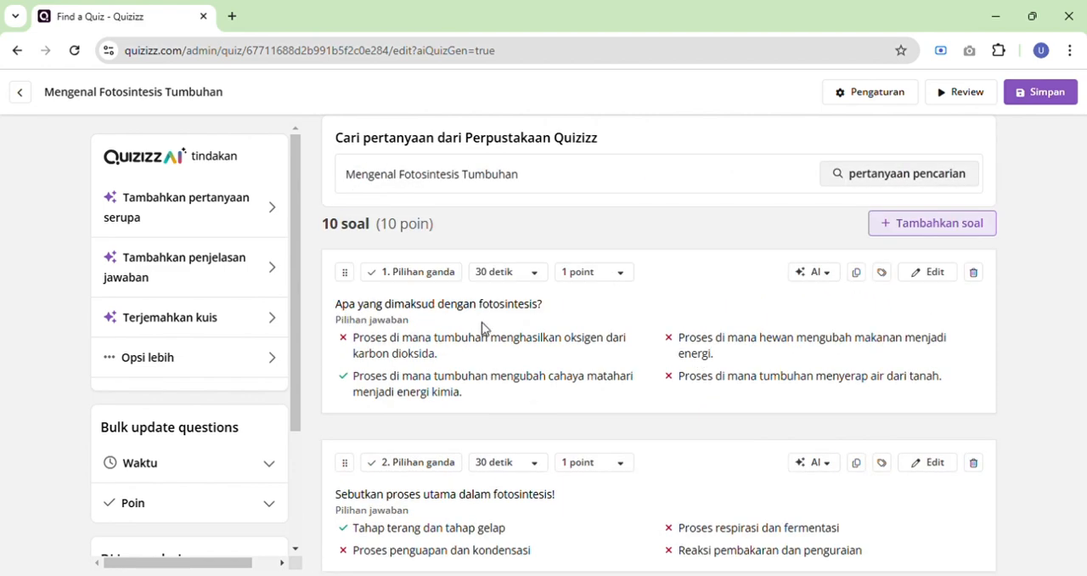
pyautogui.scroll(-8, 481, 328)
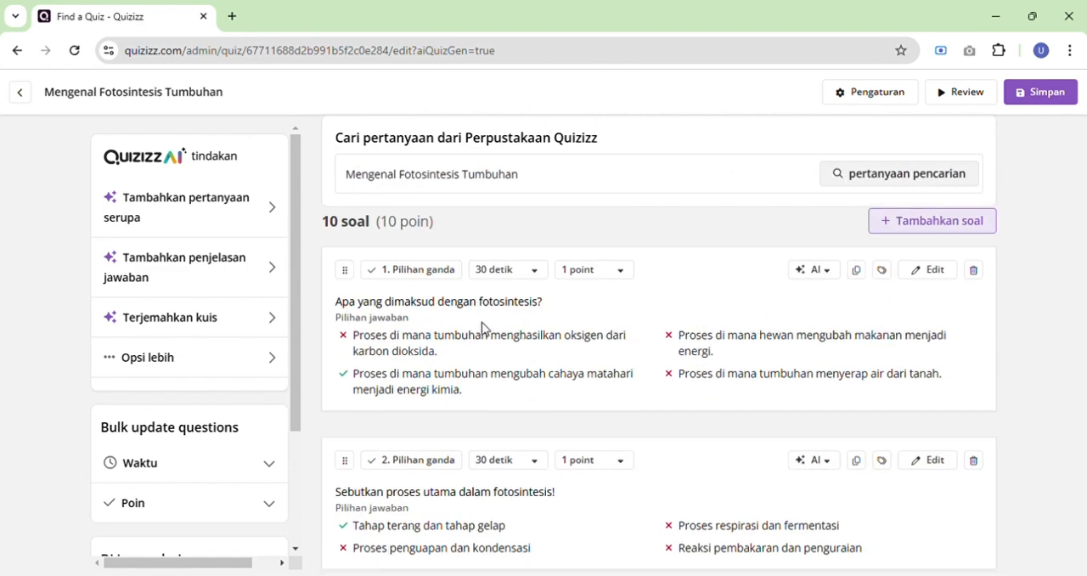
pyautogui.scroll(-8, 489, 330)
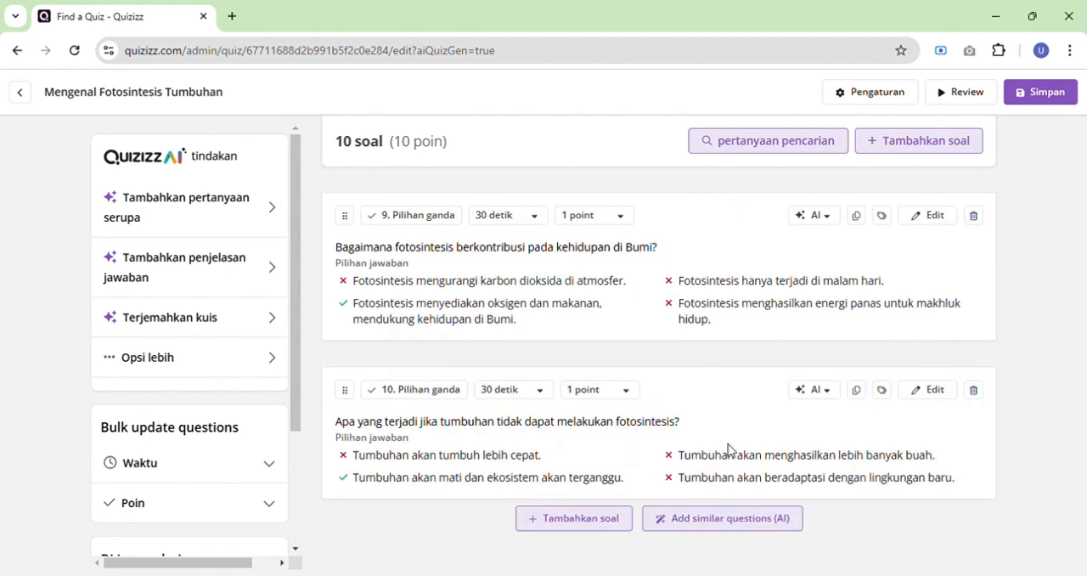
pyautogui.scroll(15, 728, 448)
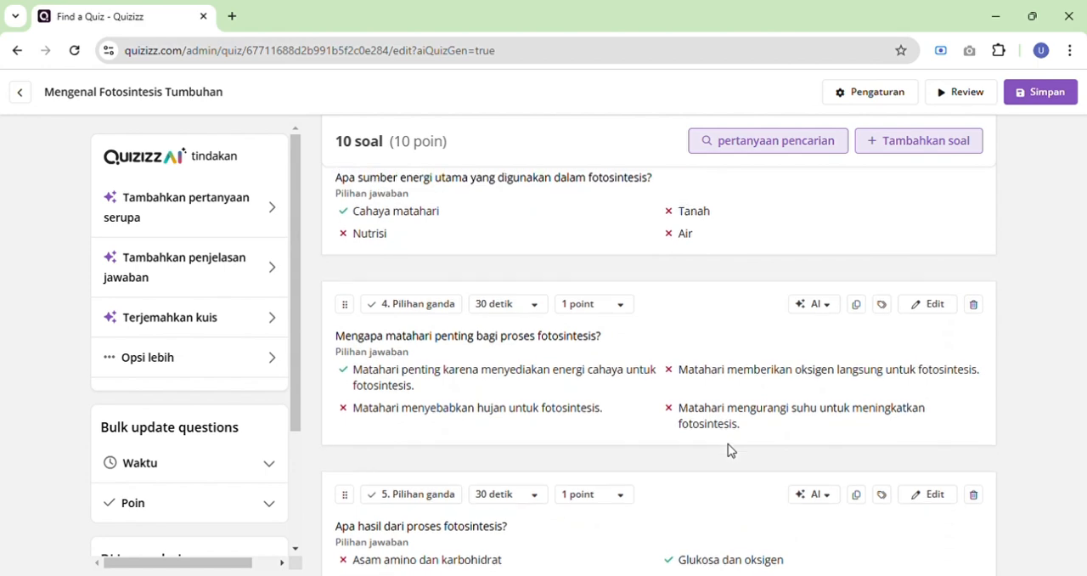
pyautogui.scroll(-2, 735, 451)
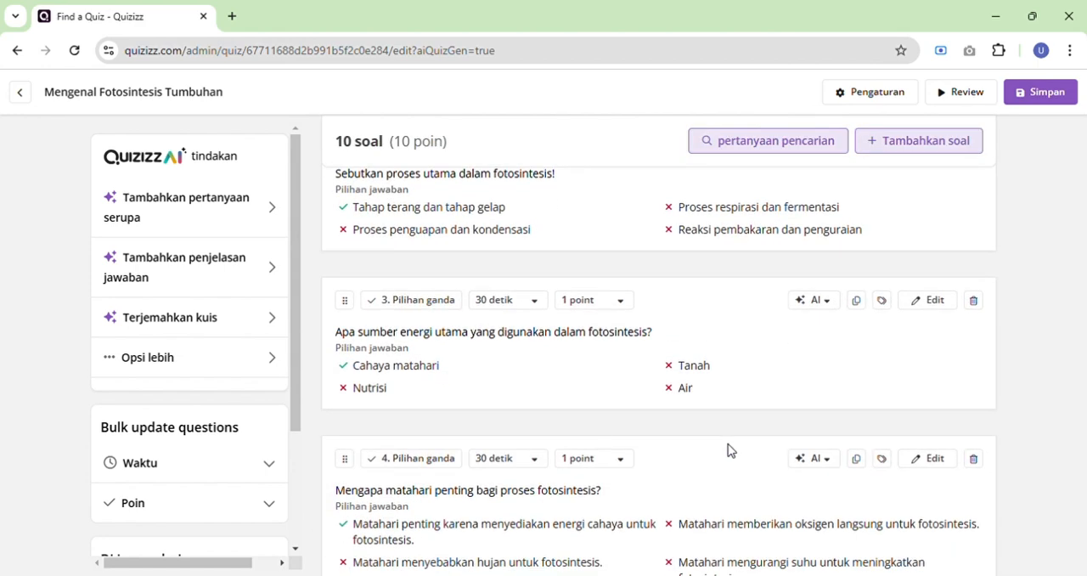
# Open question 3 about photosynthesis's main energy source for editing and replace the answer option "Tanah" with "udara".
pyautogui.click(938, 307)
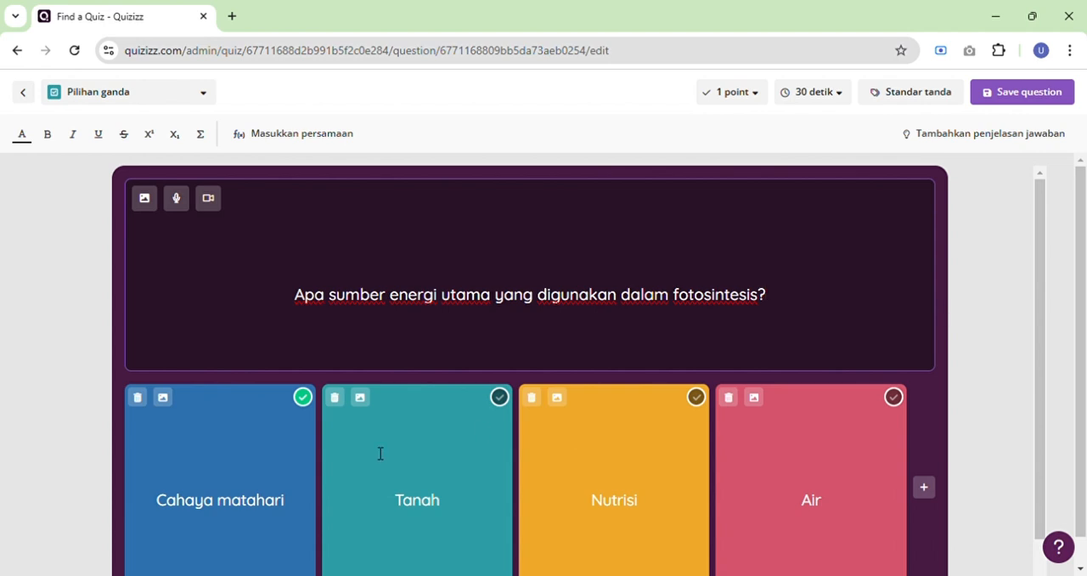
pyautogui.doubleClick(438, 499)
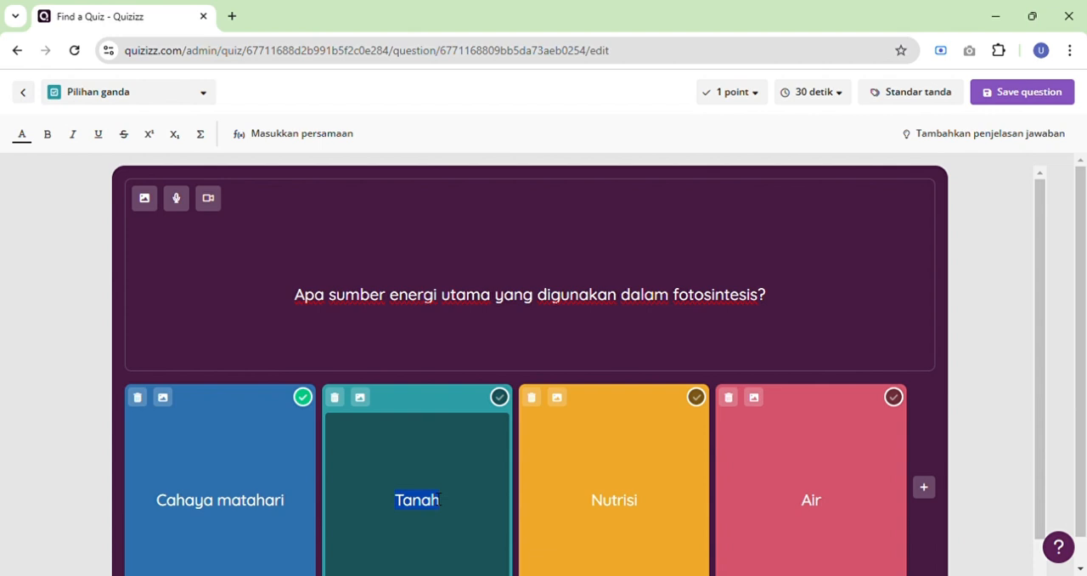
pyautogui.write('udara')
pyautogui.click(647, 513)
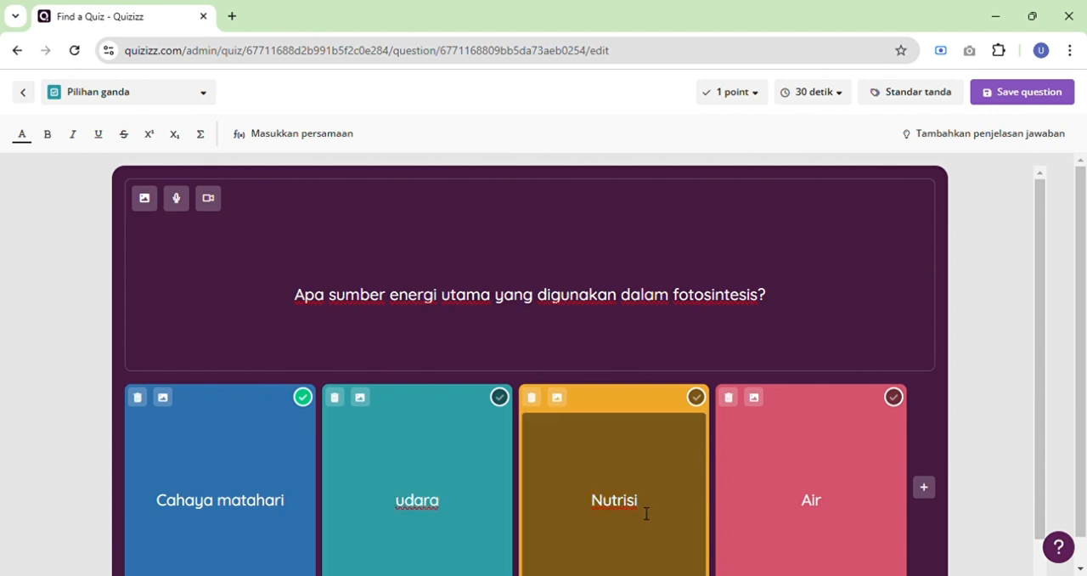
# Replace the answer option "Nutrisi" with "buah buahan" and save the question.
pyautogui.press('BackSpace')
pyautogui.press('BackSpace')
pyautogui.press('BackSpace')
pyautogui.press('BackSpace')
pyautogui.press('BackSpace')
pyautogui.press('BackSpace')
pyautogui.press('BackSpace')
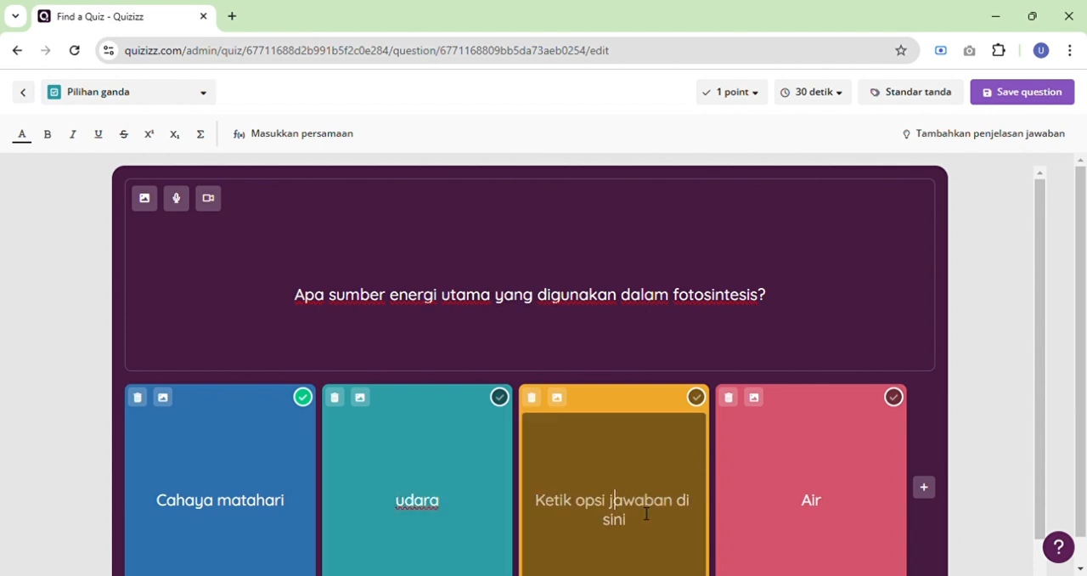
pyautogui.write('uah')
pyautogui.press('BackSpace')
pyautogui.press('BackSpace')
pyautogui.press('BackSpace')
pyautogui.write('bua')
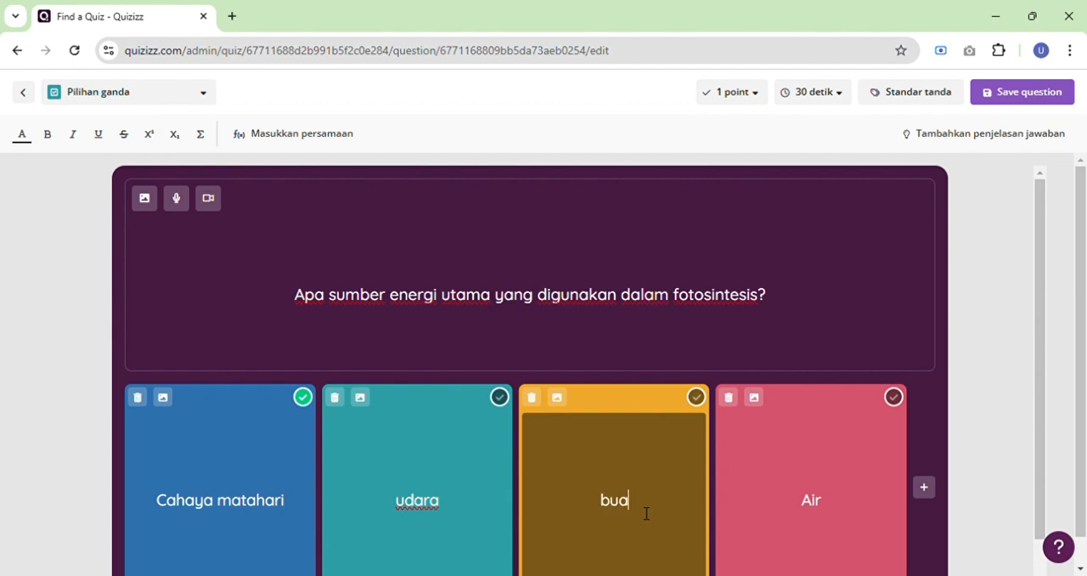
pyautogui.write('h buh')
pyautogui.press('BackSpace')
pyautogui.press('BackSpace')
pyautogui.press('BackSpace')
pyautogui.press('BackSpace')
pyautogui.write('buaha')
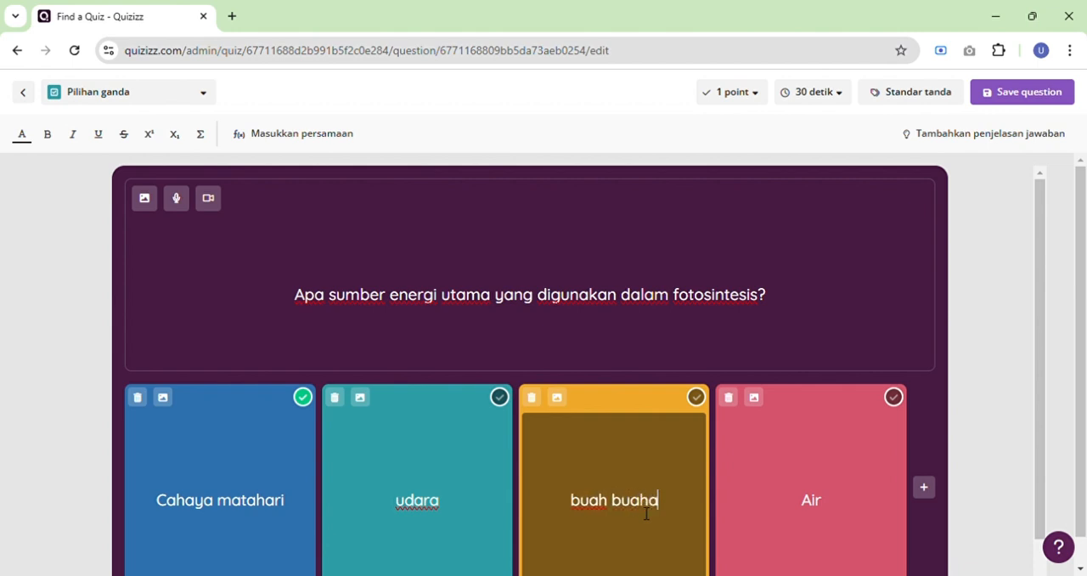
pyautogui.write('n')
pyautogui.scroll(-1, 842, 437)
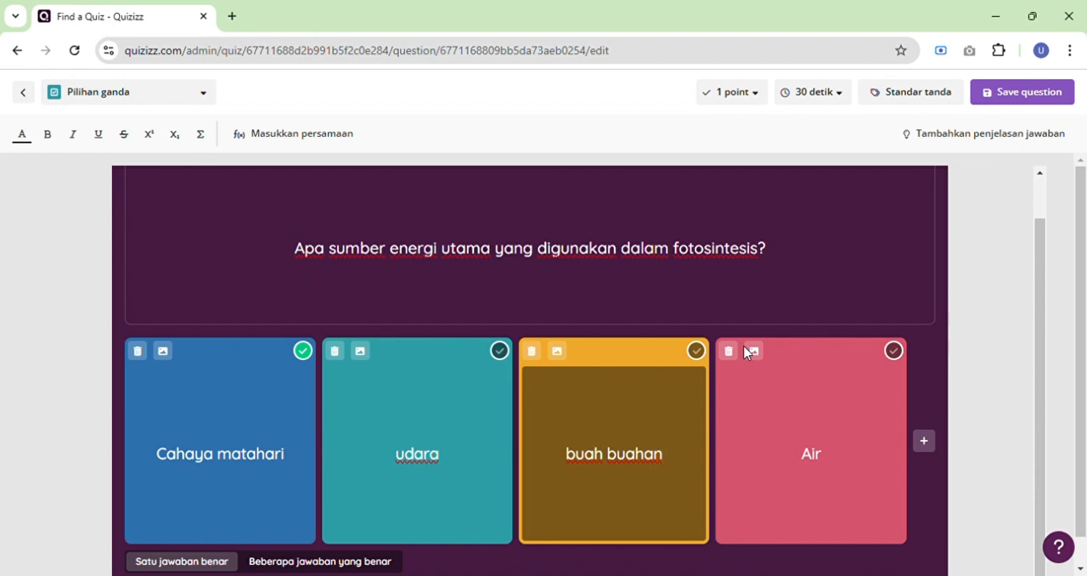
pyautogui.scroll(1, 645, 365)
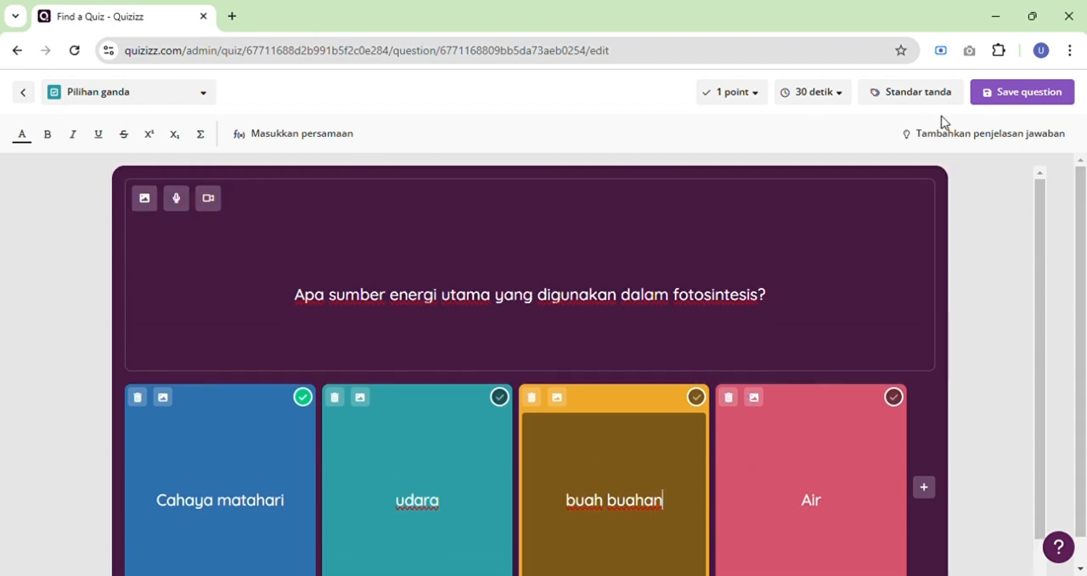
pyautogui.click(1006, 103)
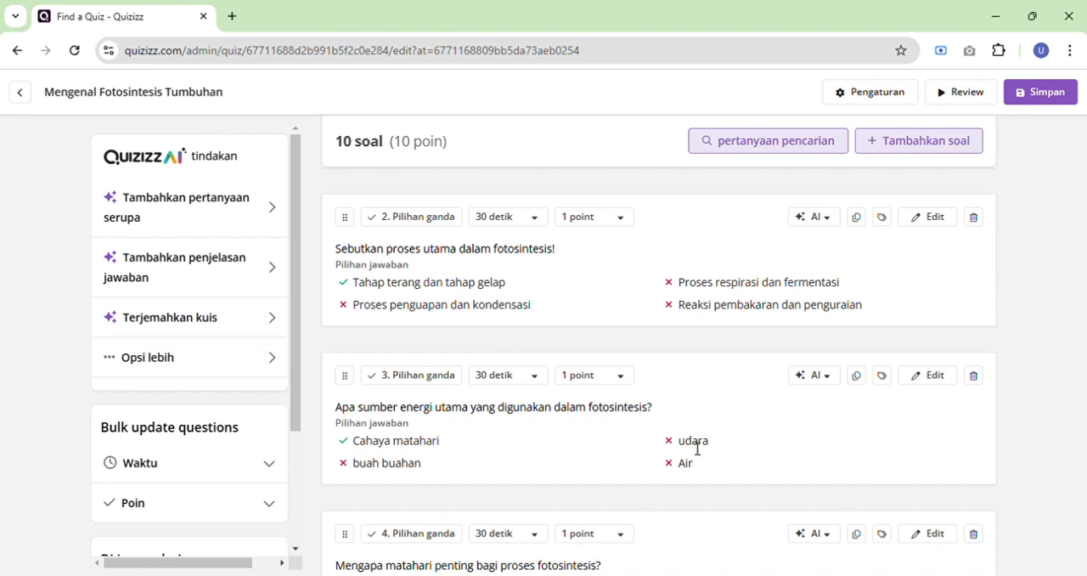
# Add a new short-answer (Isian singkat) question to the quiz.
pyautogui.scroll(-7, 698, 448)
pyautogui.scroll(-6, 698, 448)
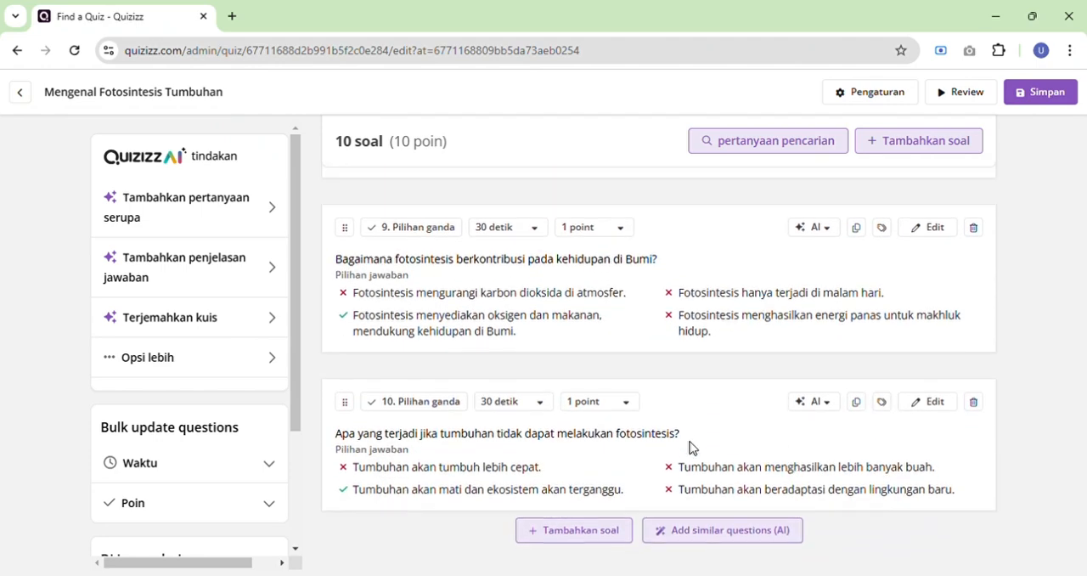
pyautogui.scroll(15, 689, 447)
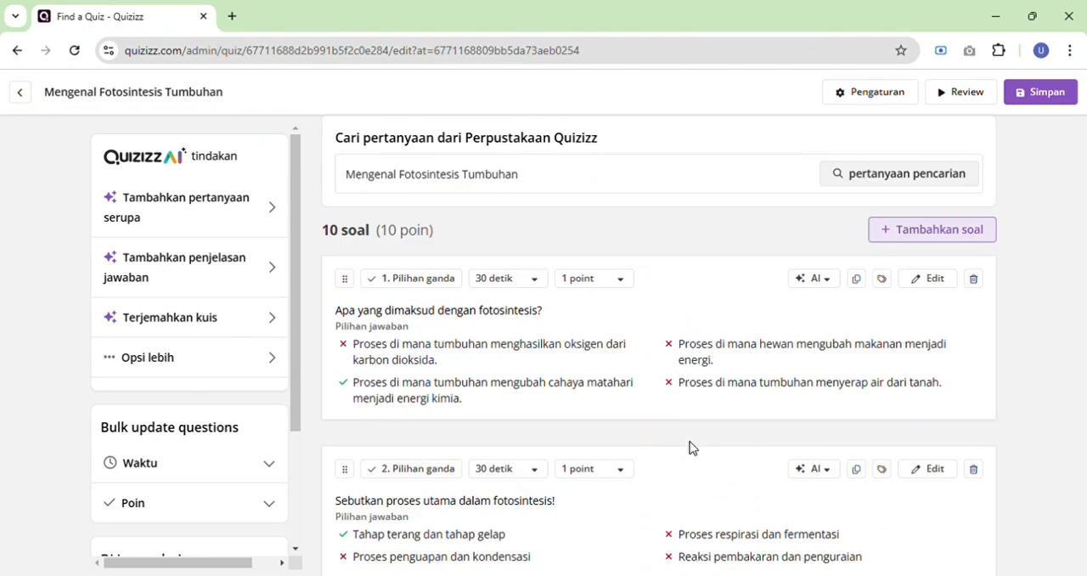
pyautogui.moveTo(695, 449)
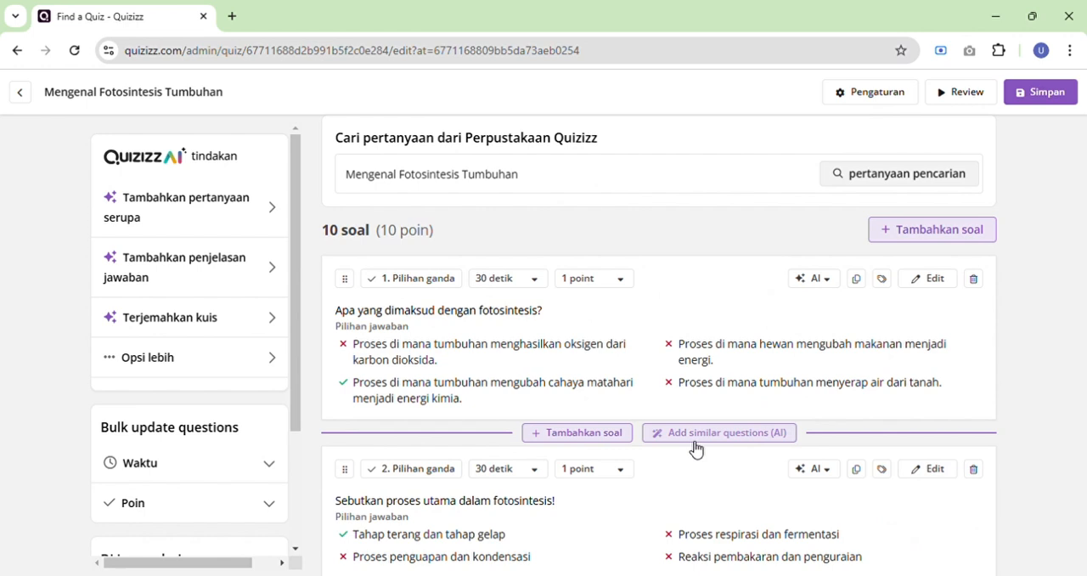
pyautogui.click(974, 242)
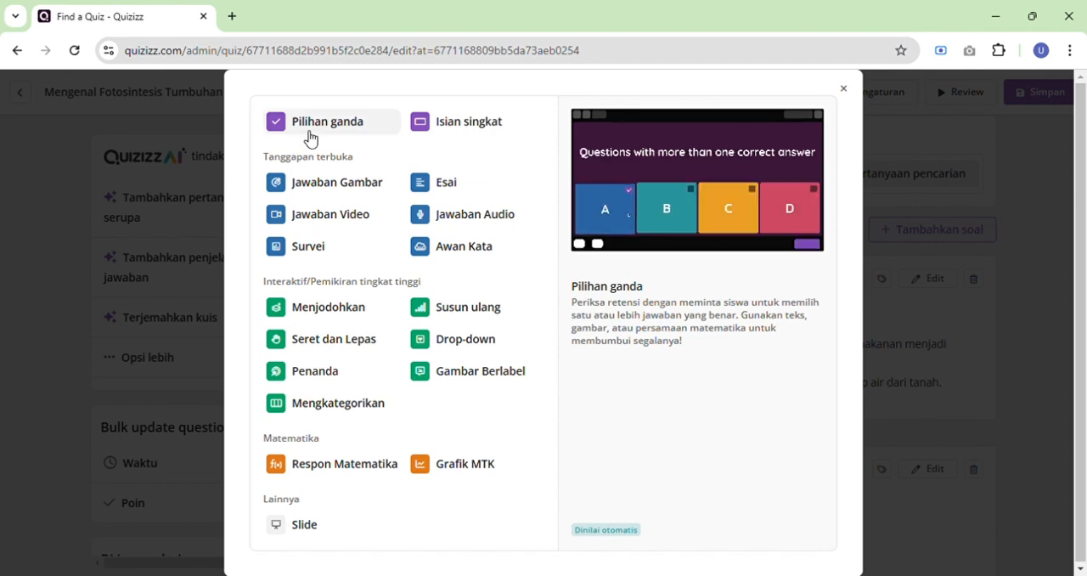
pyautogui.click(440, 134)
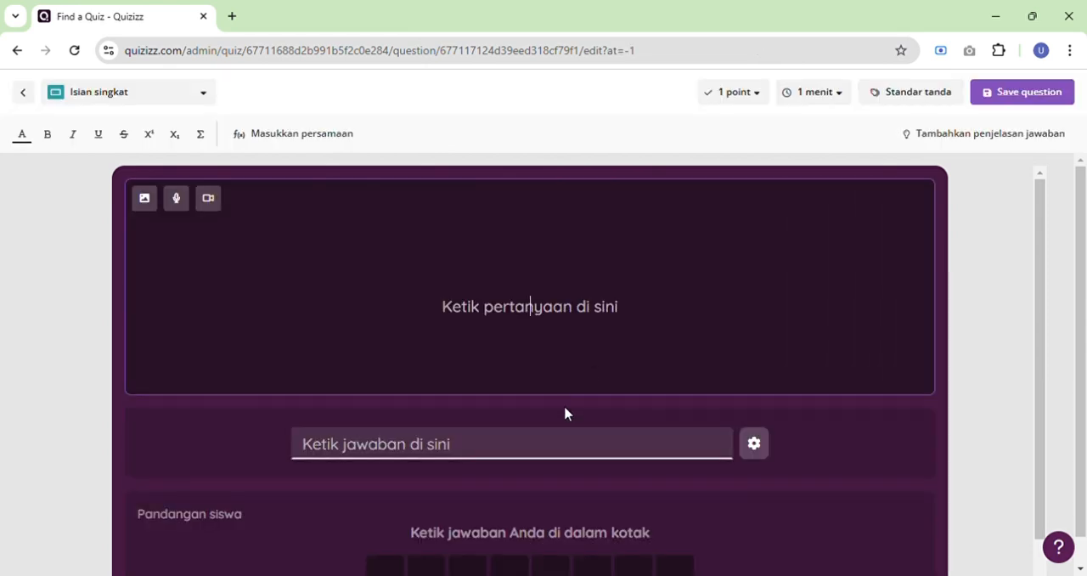
# Enter "buah yang berwana orange dan menggandung vitamin c" as the short-answer question's text.
pyautogui.click(530, 307)
pyautogui.write('buah yang ber')
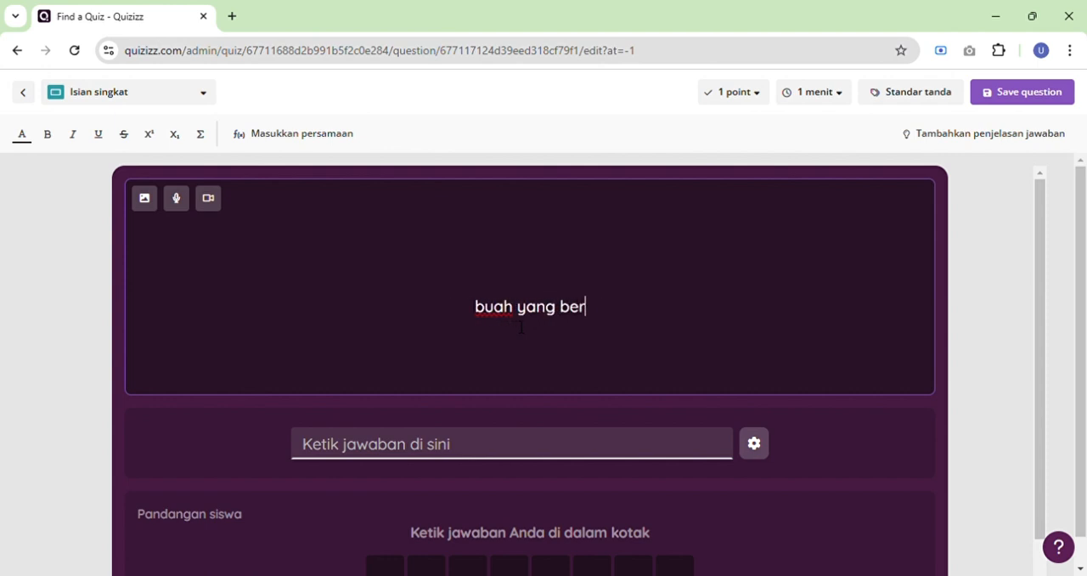
pyautogui.write('wana ')
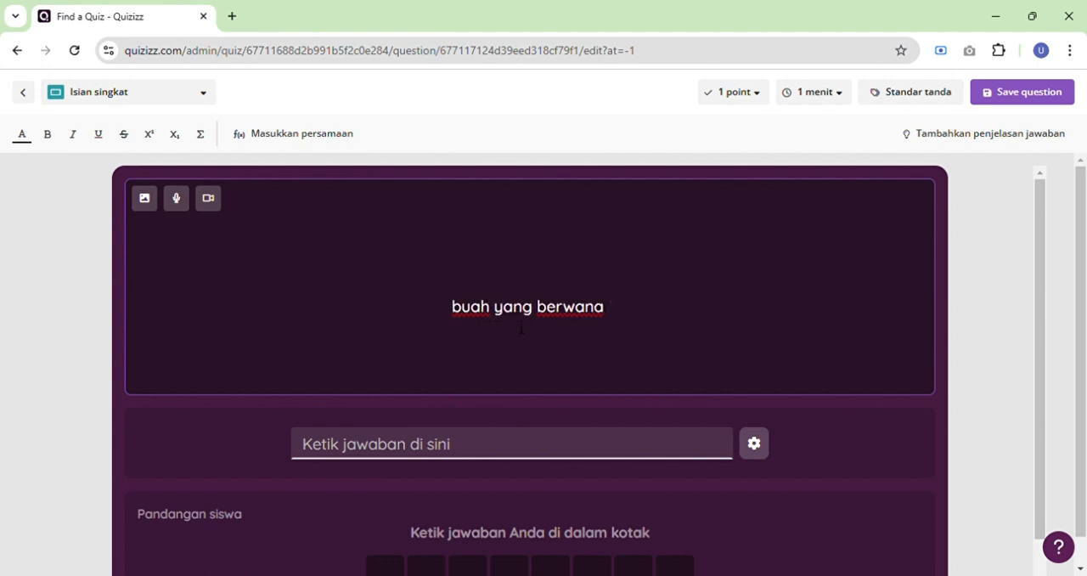
pyautogui.write('orange da')
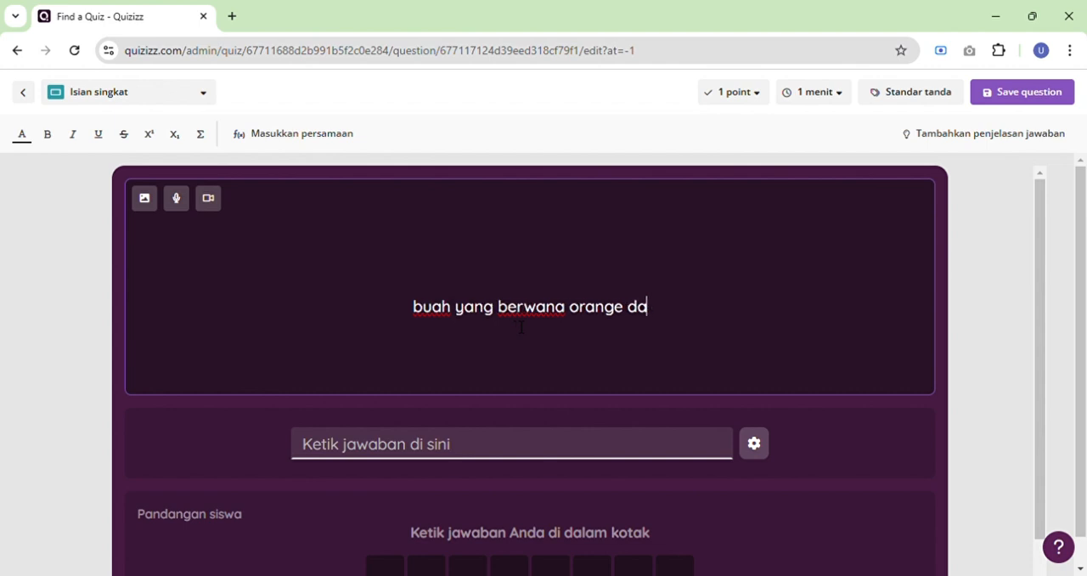
pyautogui.write('n me')
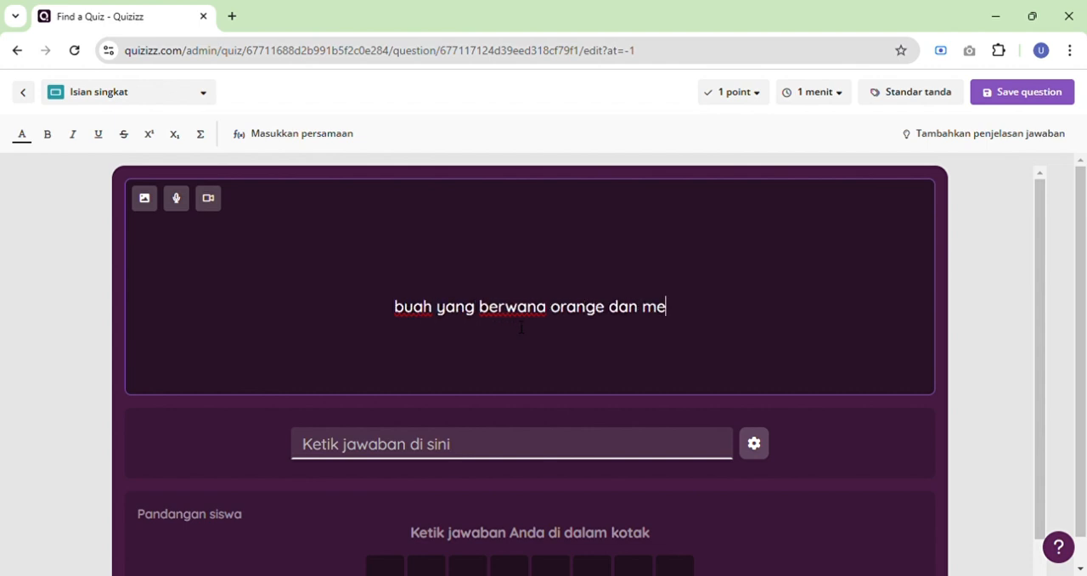
pyautogui.write('nggandung vit')
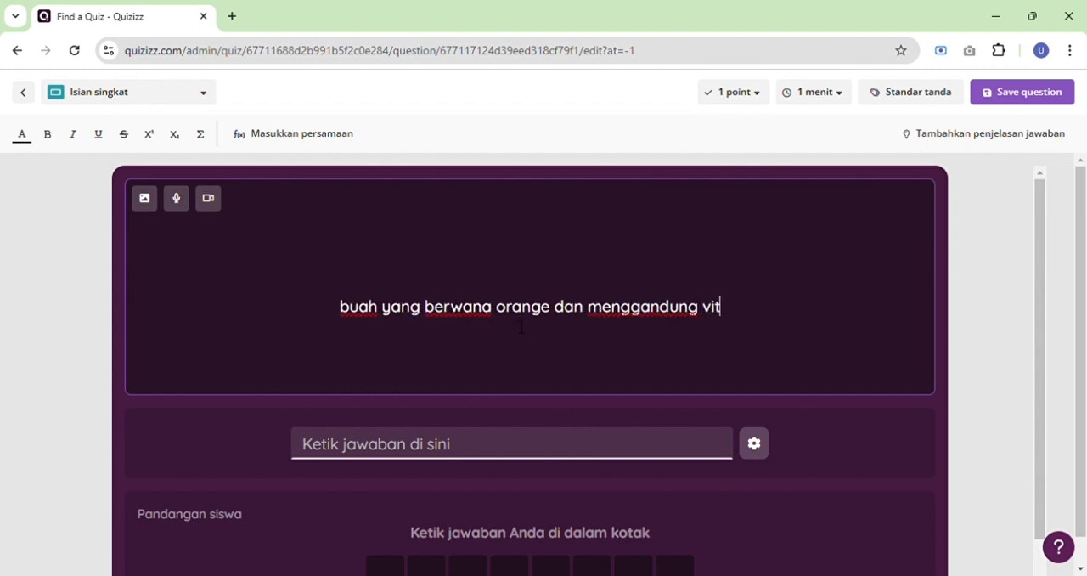
pyautogui.write('amin c')
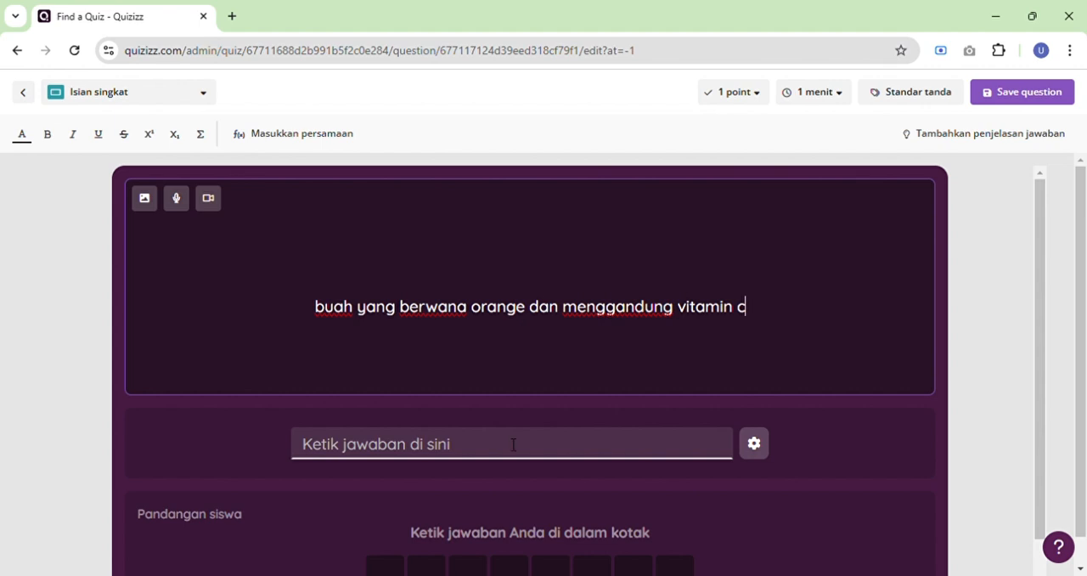
# Set the short-answer question's accepted answer to "jeruk" and save the question.
pyautogui.click(512, 446)
pyautogui.write('je')
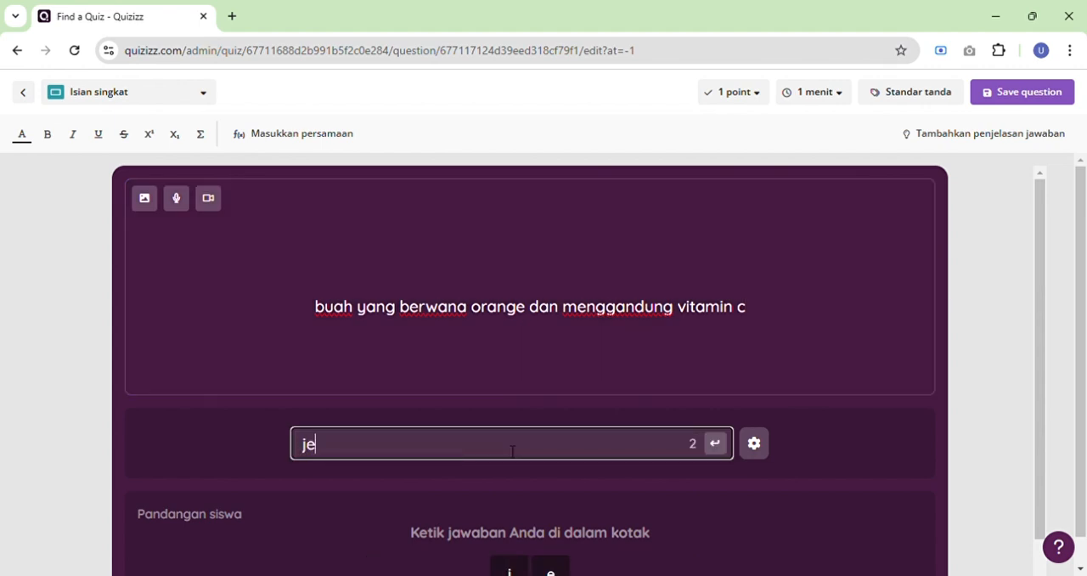
pyautogui.write('ruk')
pyautogui.scroll(-1, 512, 451)
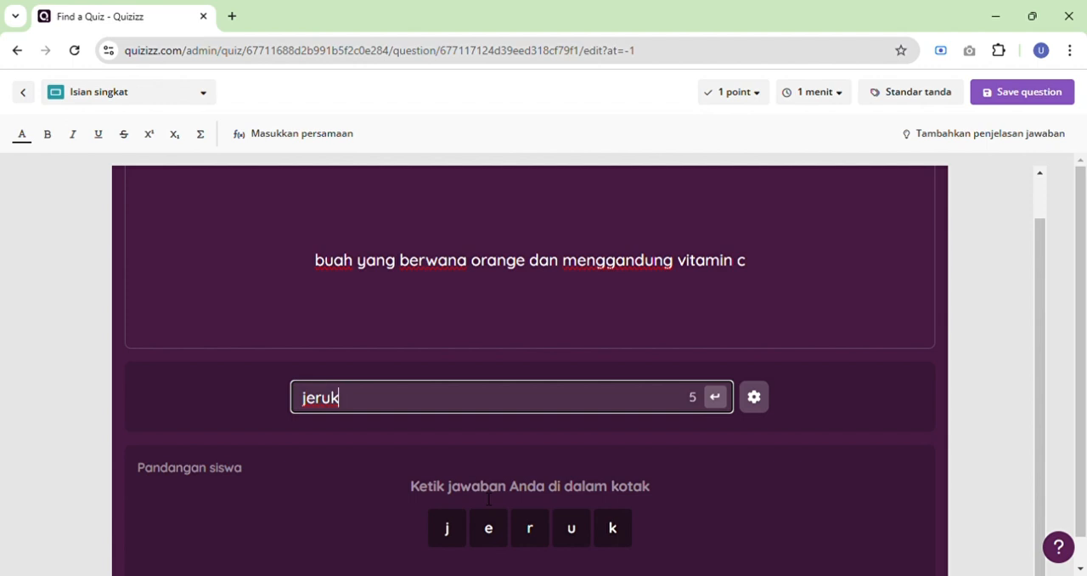
pyautogui.scroll(1, 434, 412)
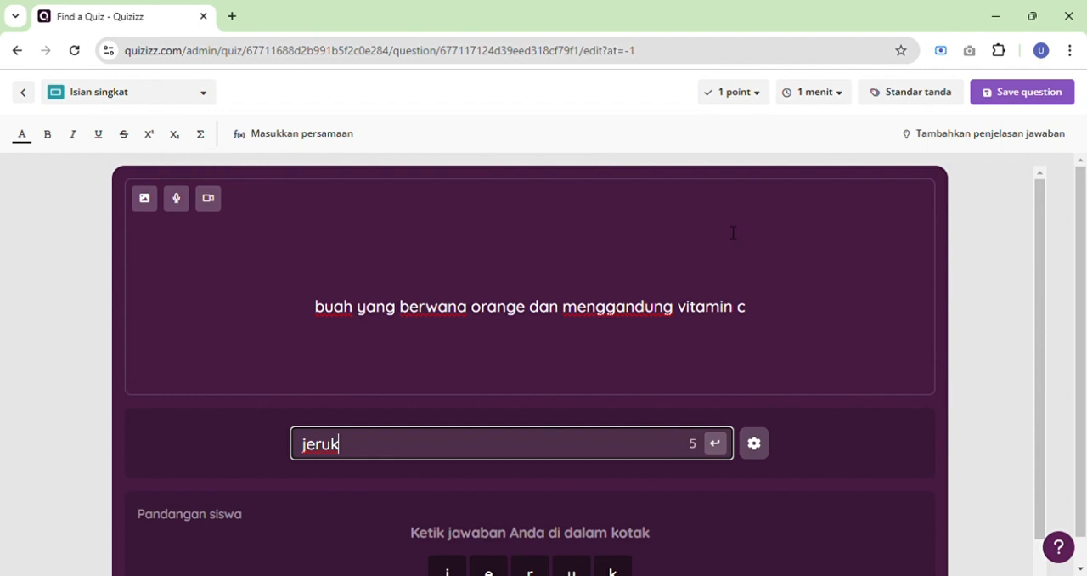
pyautogui.click(1022, 104)
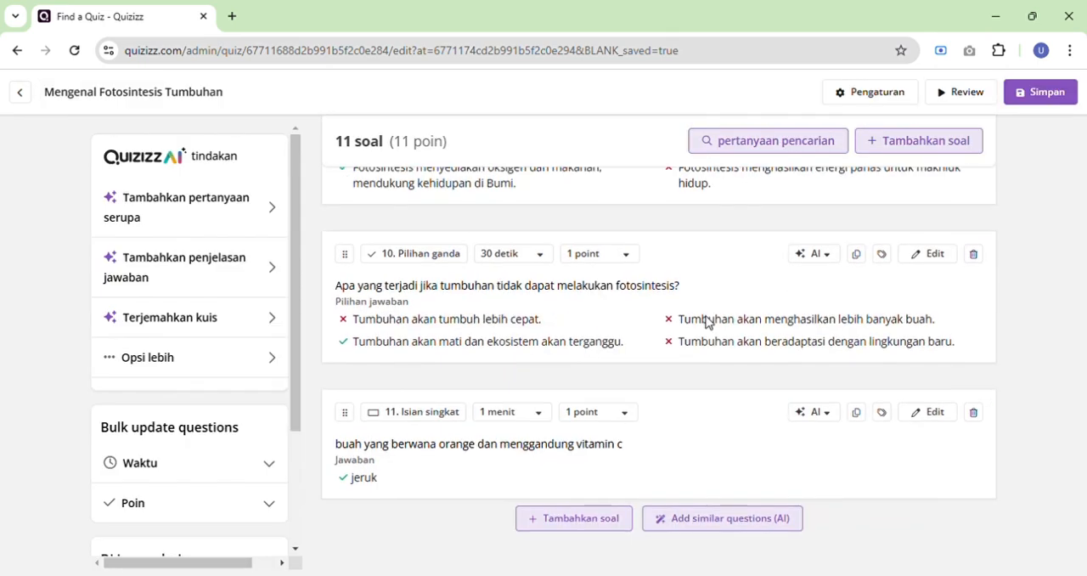
# Add a multiple-choice (Pilihan ganda) question after question 11 and insert an Earth globe picture on a white background from an image search for "bumi".
pyautogui.click(571, 518)
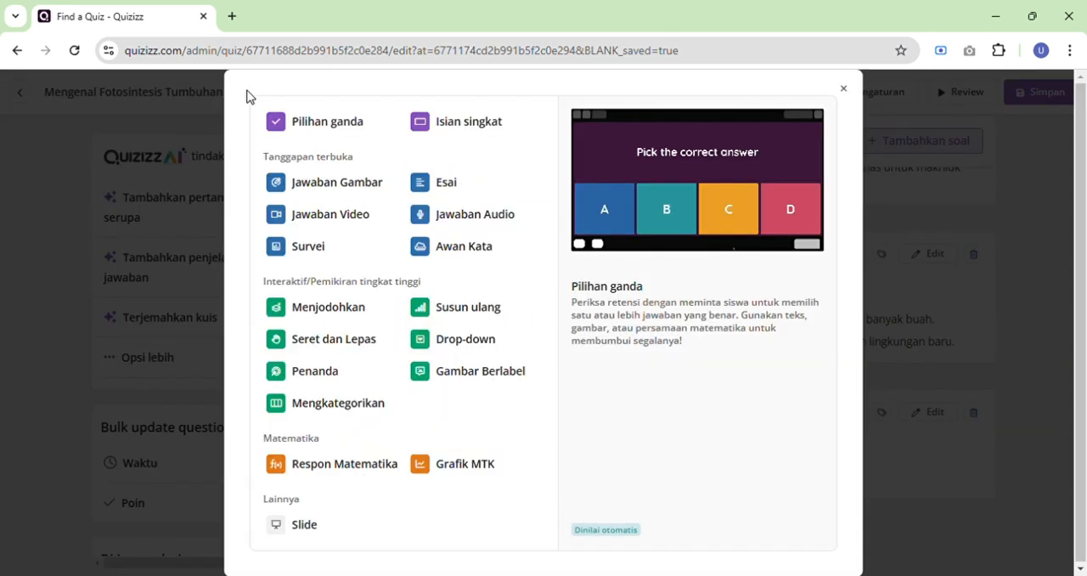
pyautogui.click(304, 126)
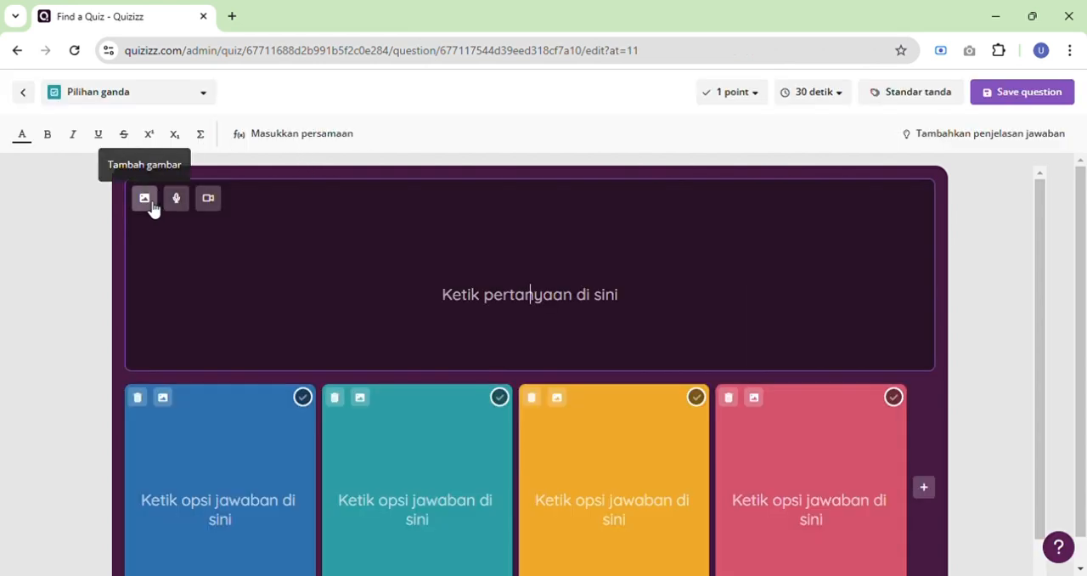
pyautogui.click(148, 204)
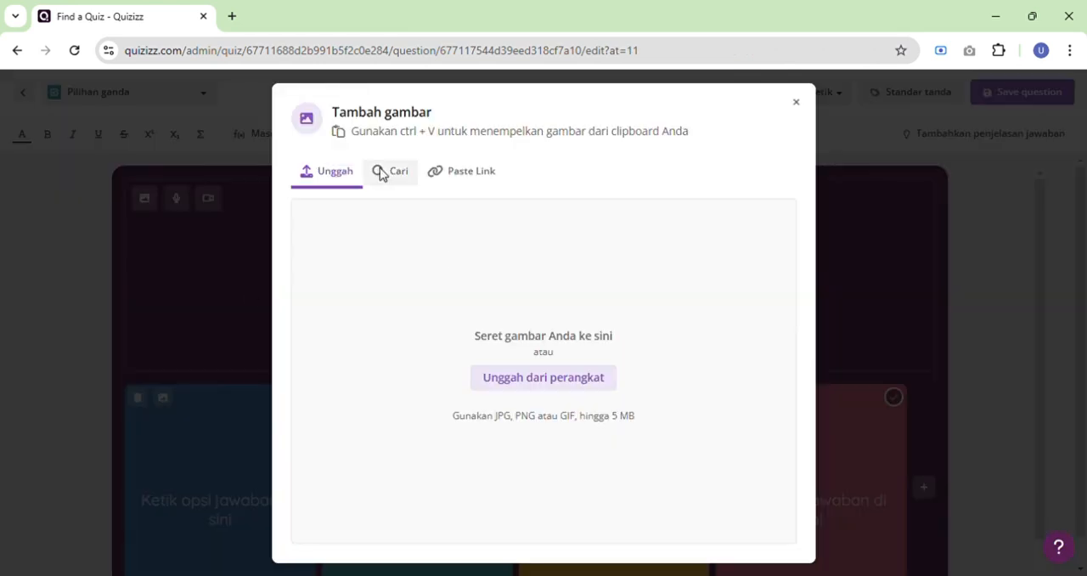
pyautogui.click(395, 183)
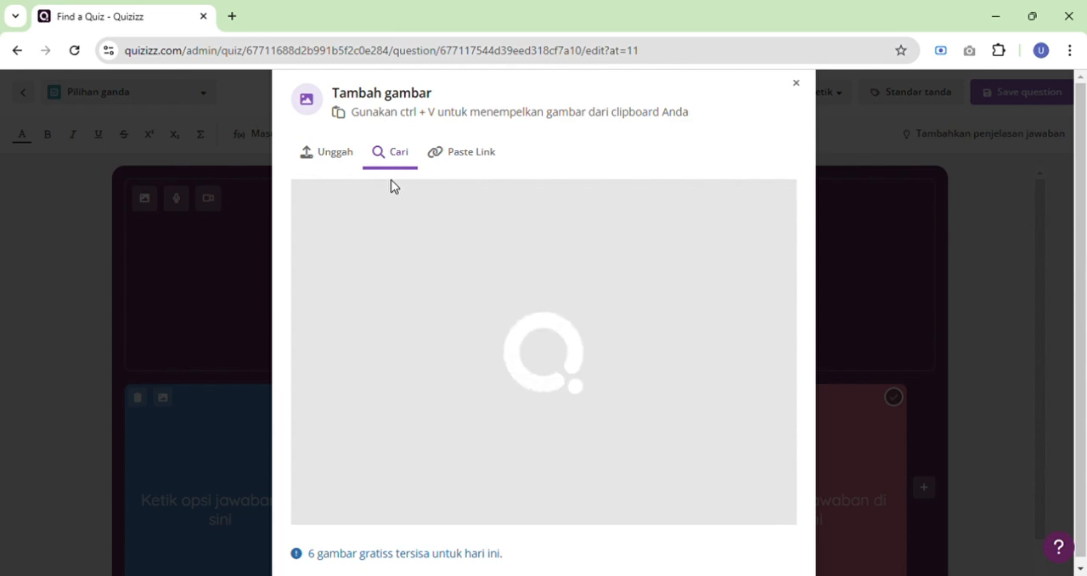
pyautogui.click(416, 206)
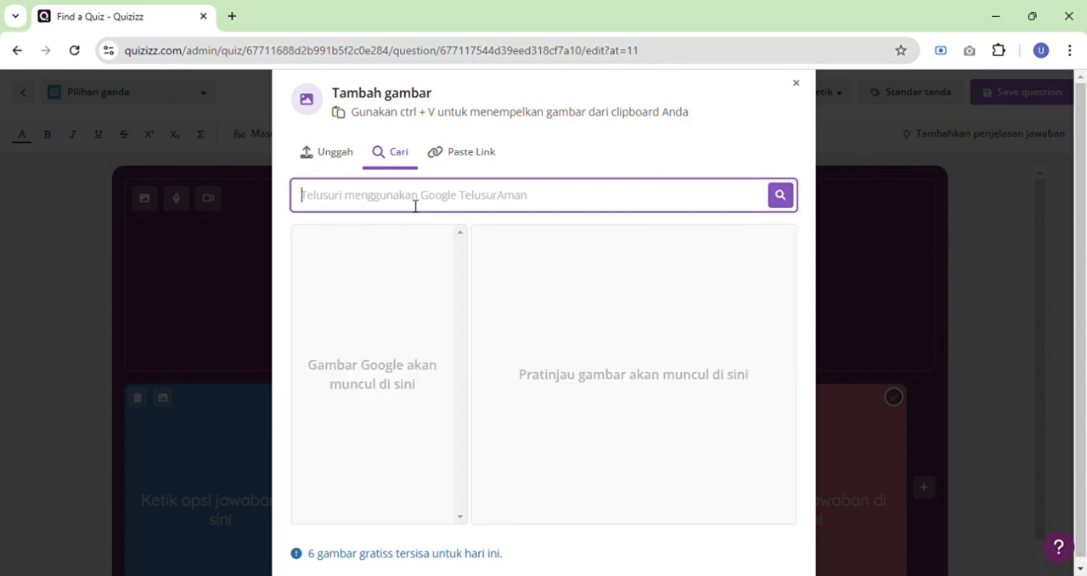
pyautogui.write('bumi')
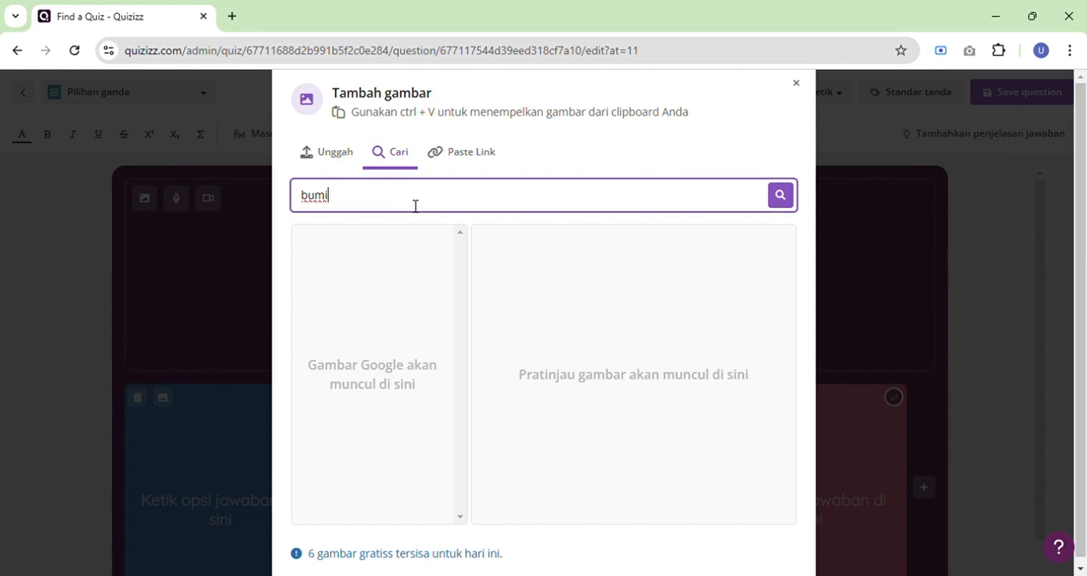
pyautogui.press('Return')
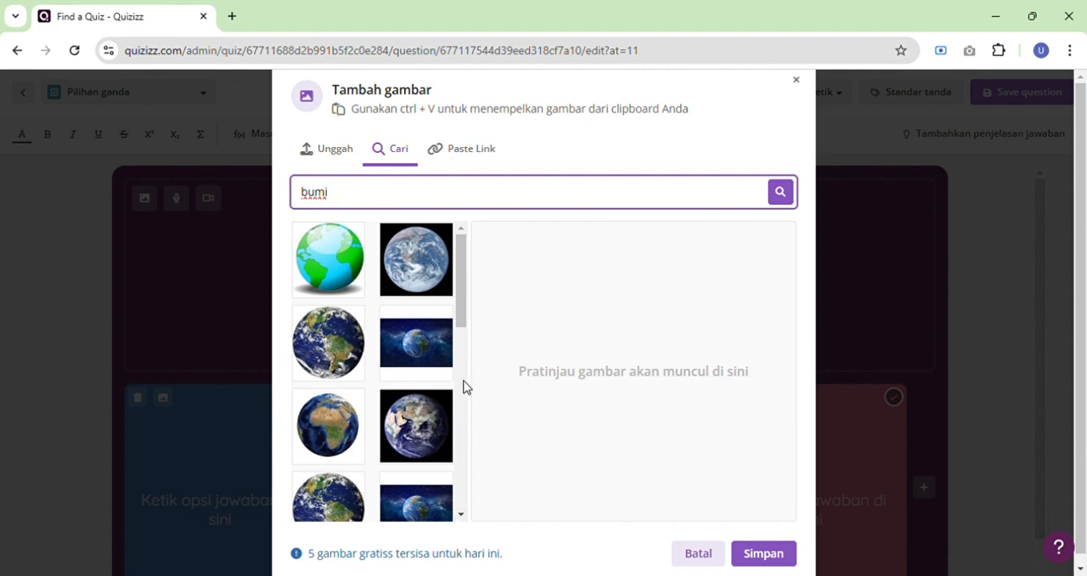
pyautogui.click(344, 348)
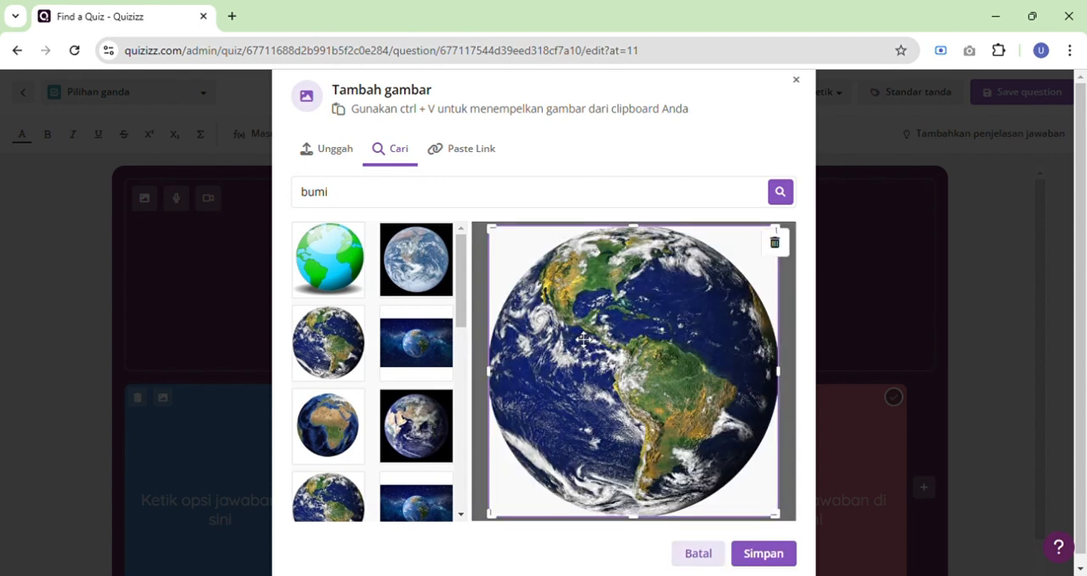
pyautogui.click(783, 554)
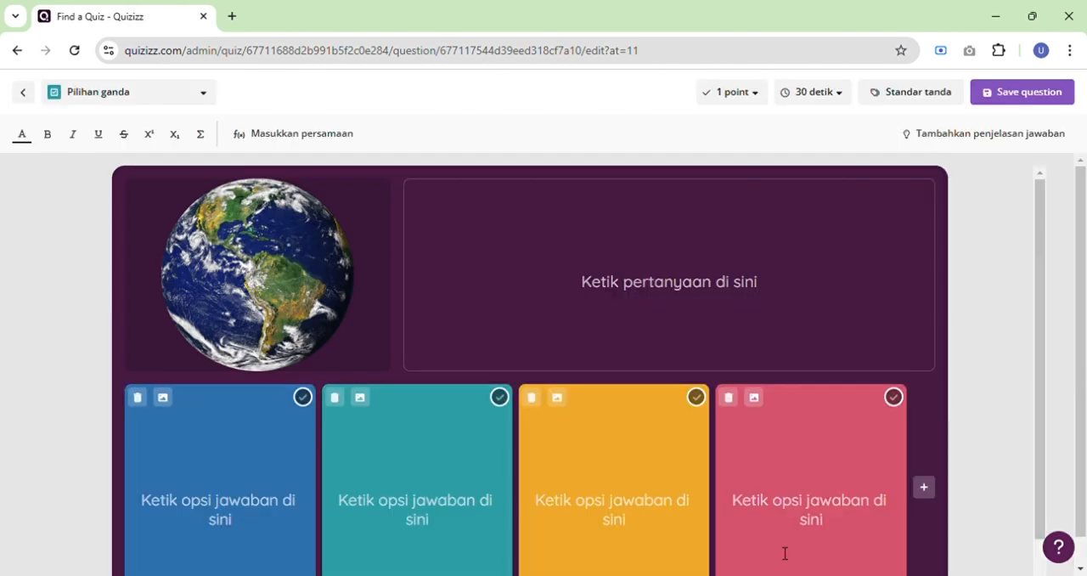
# Enter "bumi memiliki sebuah satelit yang dinamakan ?" as the text of the multiple-choice question with the Earth picture.
pyautogui.click(665, 314)
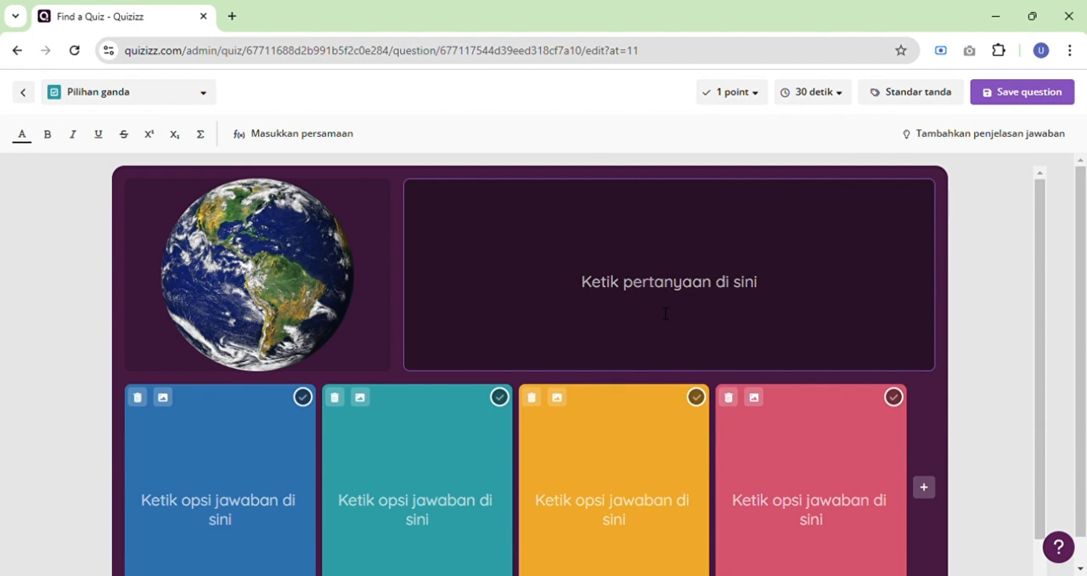
pyautogui.write('bu')
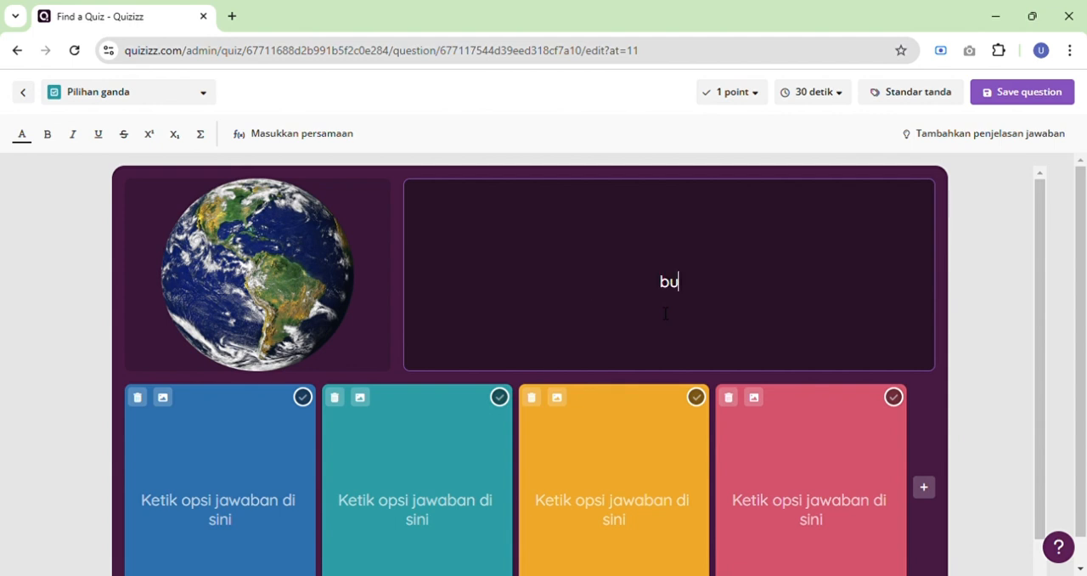
pyautogui.write('mi memiliki')
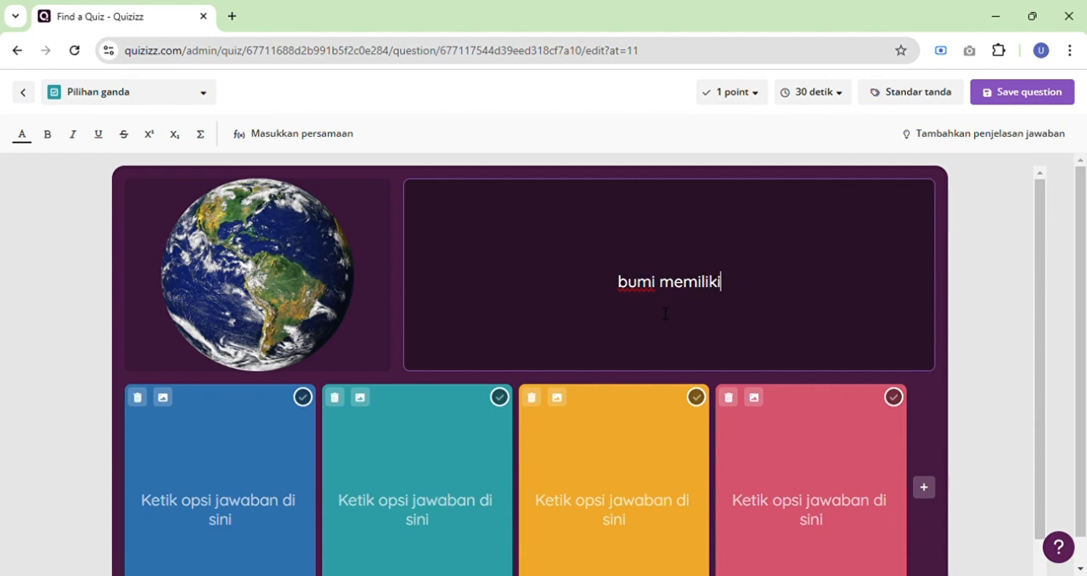
pyautogui.write(' sebuah sateli')
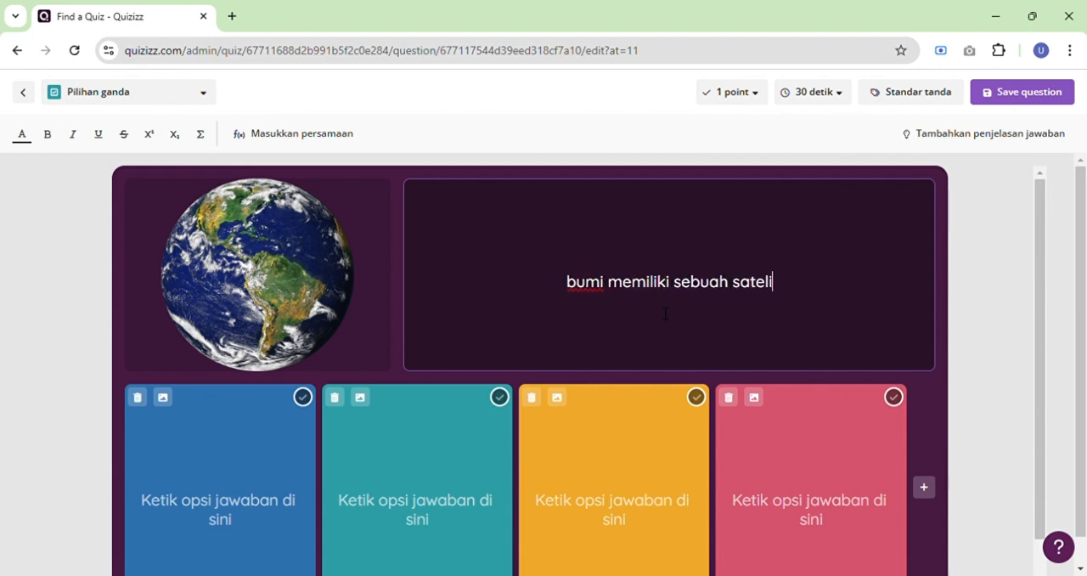
pyautogui.write('t yang dinaak')
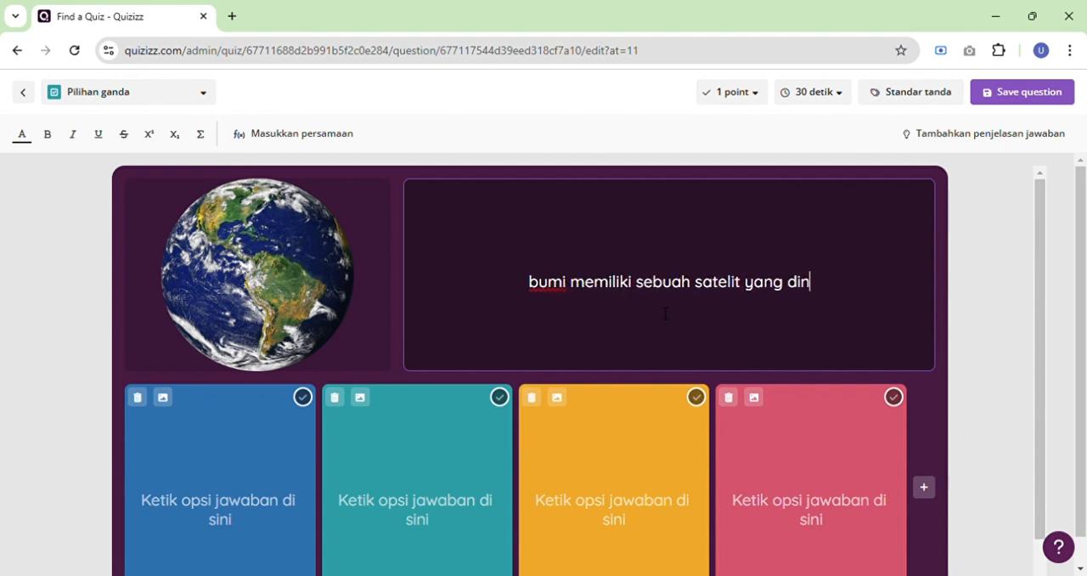
pyautogui.press('BackSpace')
pyautogui.press('BackSpace')
pyautogui.write('k')
pyautogui.press('BackSpace')
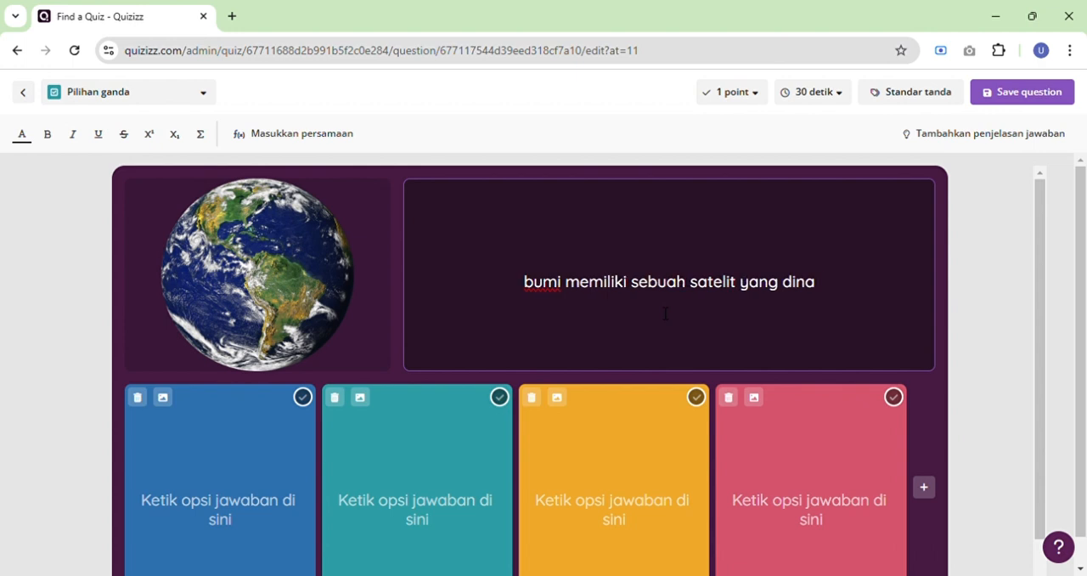
pyautogui.write('makan ')
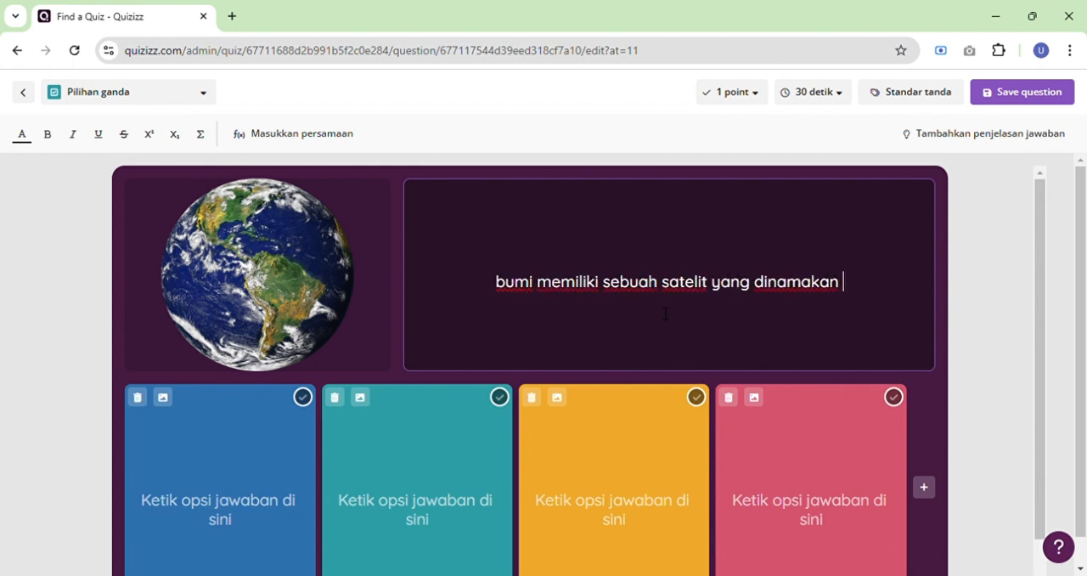
pyautogui.write('?')
# Fill the answer options with matahari, bulan, bintang and meteor, mark bulan as correct, and save the question.
pyautogui.click(223, 492)
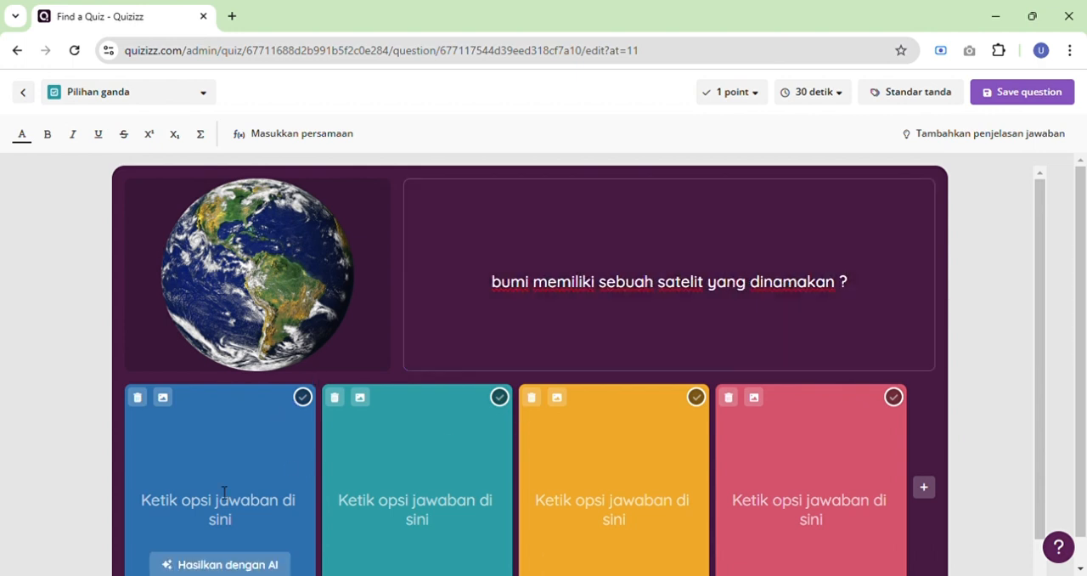
pyautogui.write('matahari')
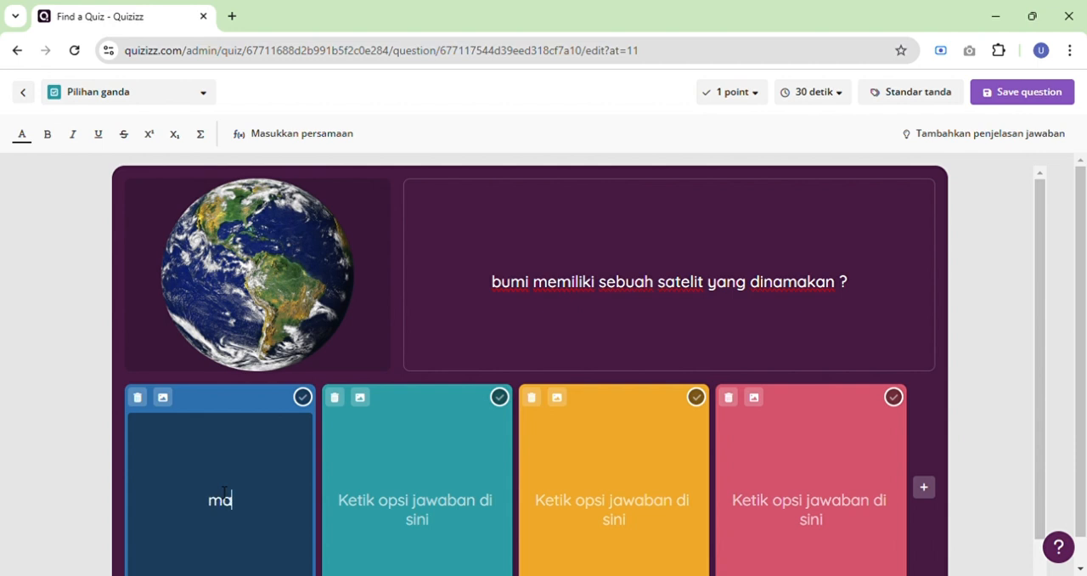
pyautogui.press('Tab')
pyautogui.write('bulan')
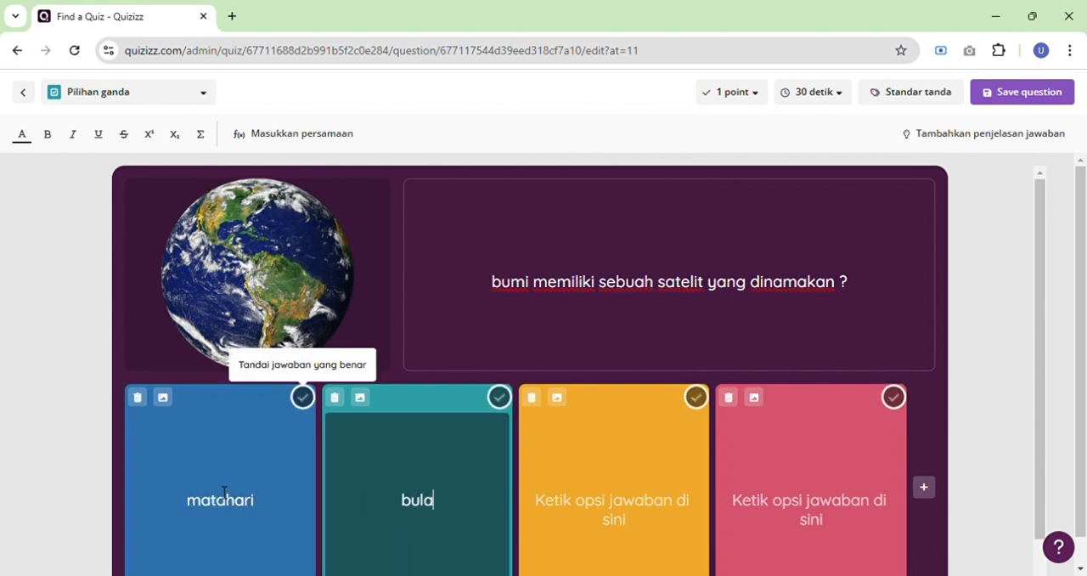
pyautogui.press('Tab')
pyautogui.write('bintang')
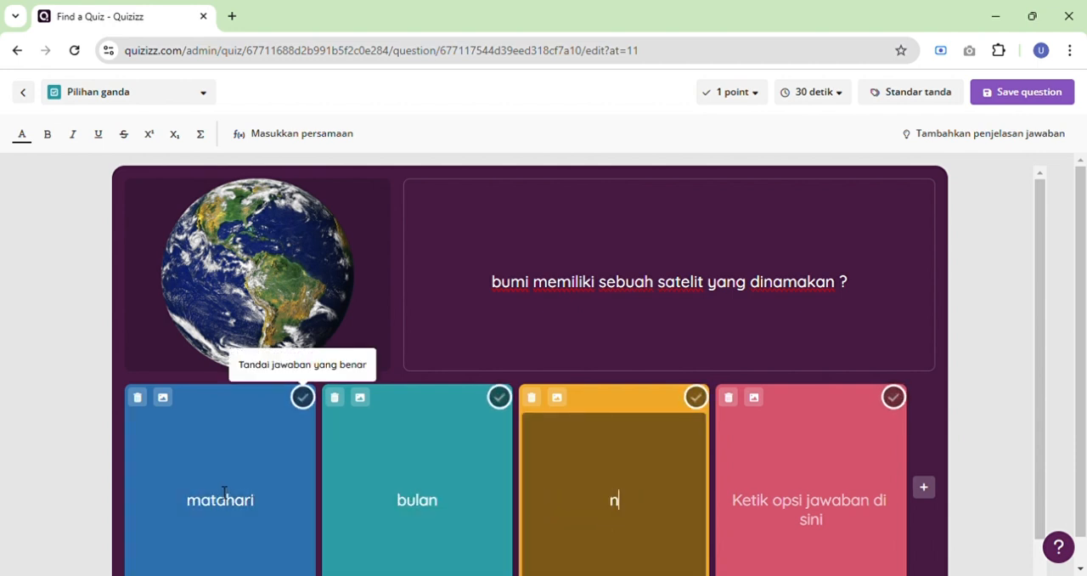
pyautogui.press('Tab')
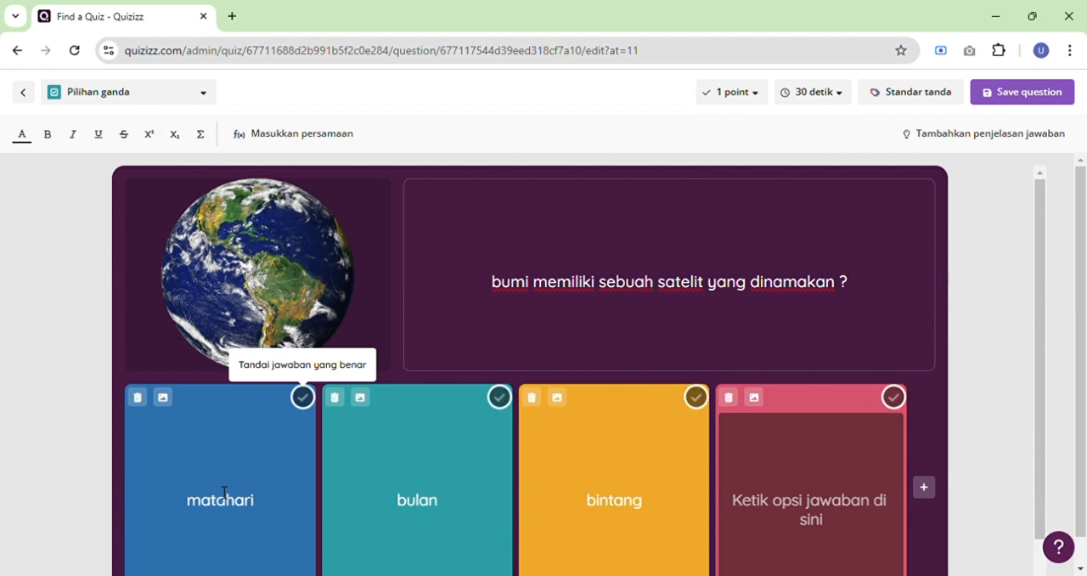
pyautogui.write('meteor')
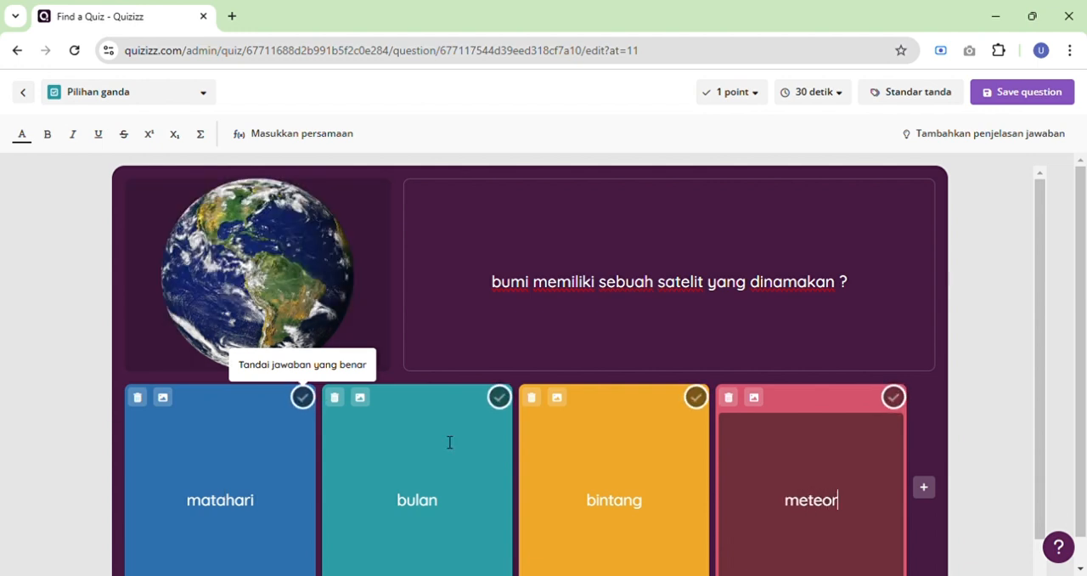
pyautogui.click(501, 397)
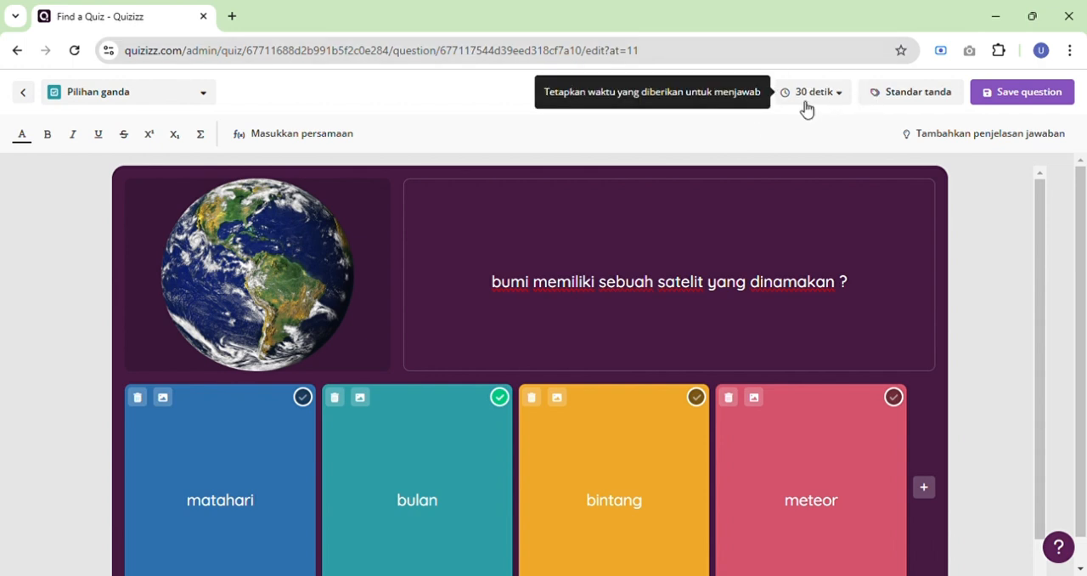
pyautogui.click(1003, 106)
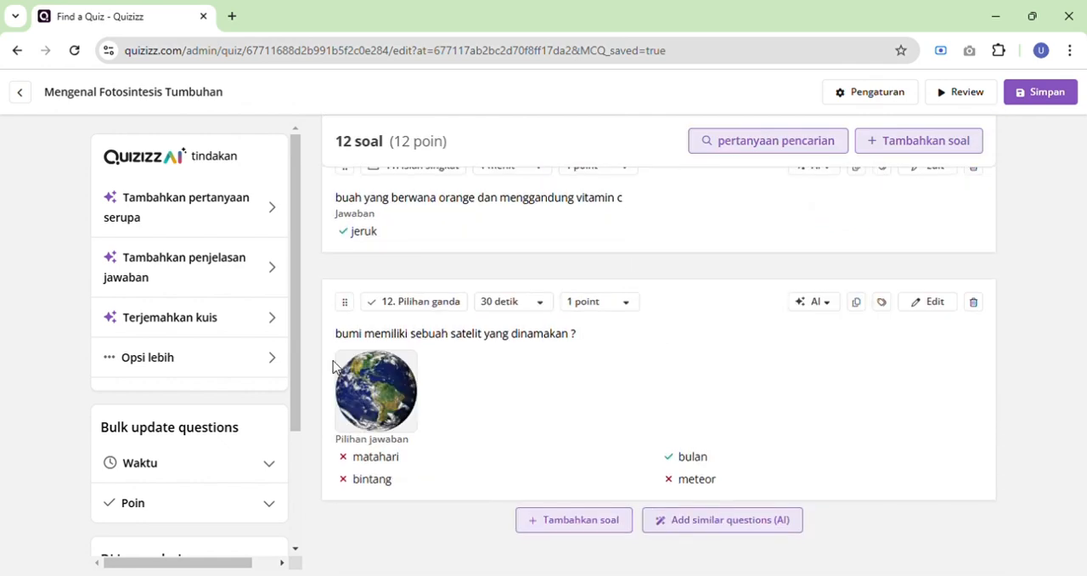
# Add a short-answer (Isian singkat) question after question 12 and insert an uploaded MP3 audio clip, previewing it first.
pyautogui.click(556, 524)
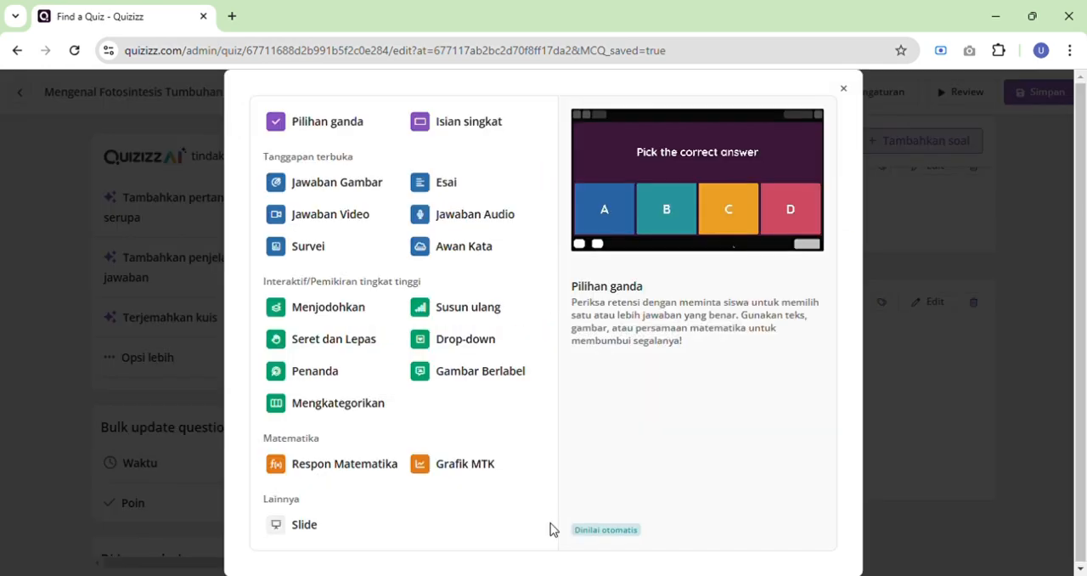
pyautogui.click(467, 136)
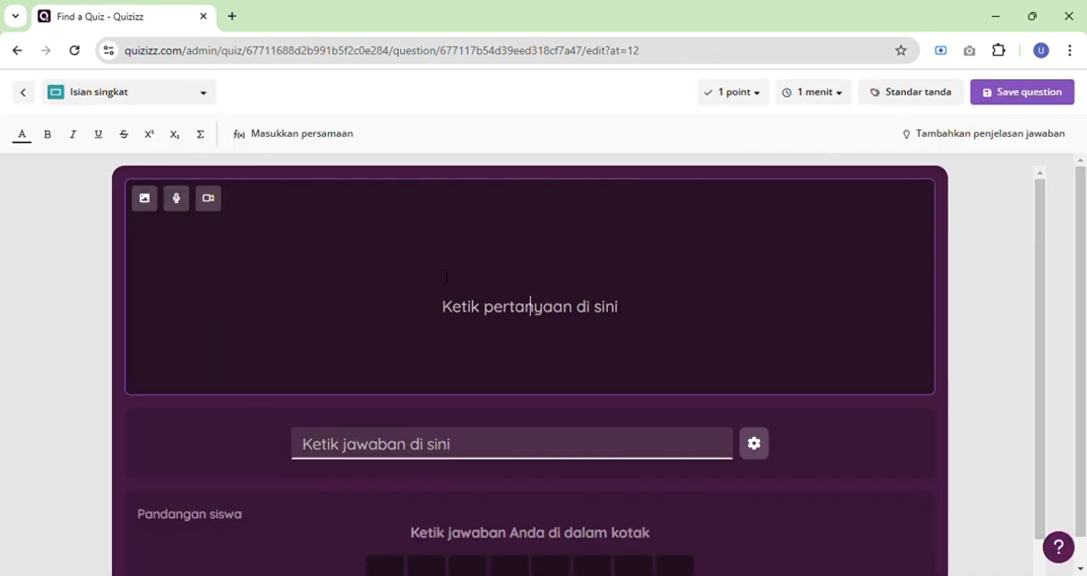
pyautogui.click(177, 200)
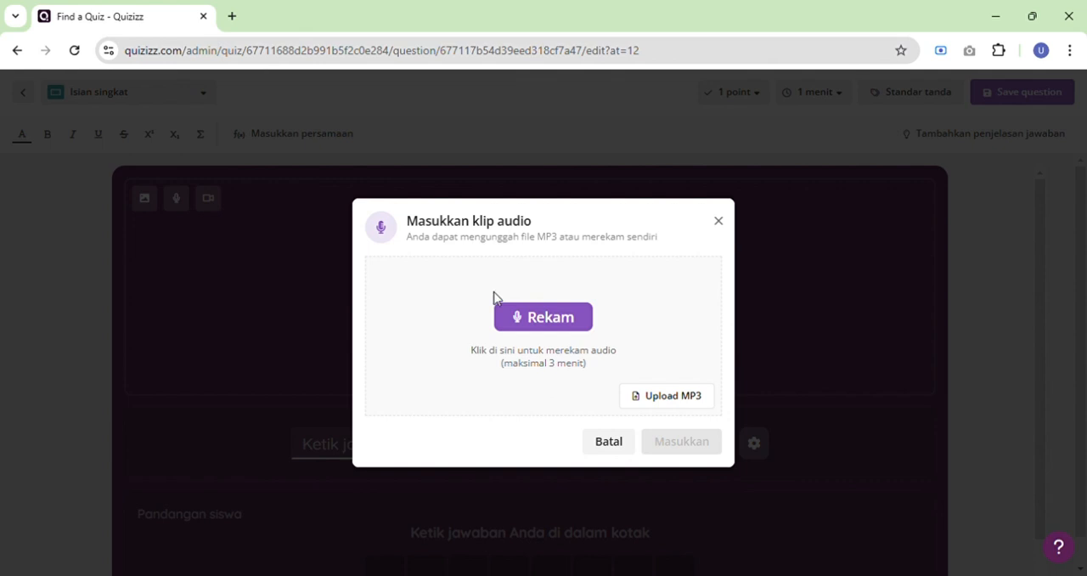
pyautogui.click(663, 410)
pyautogui.doubleClick(434, 146)
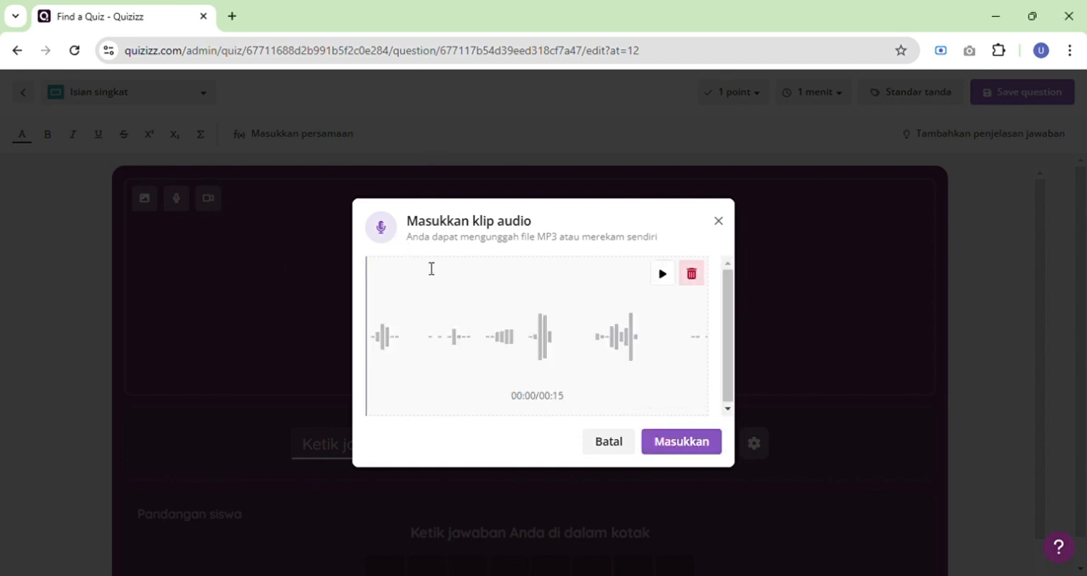
pyautogui.click(662, 273)
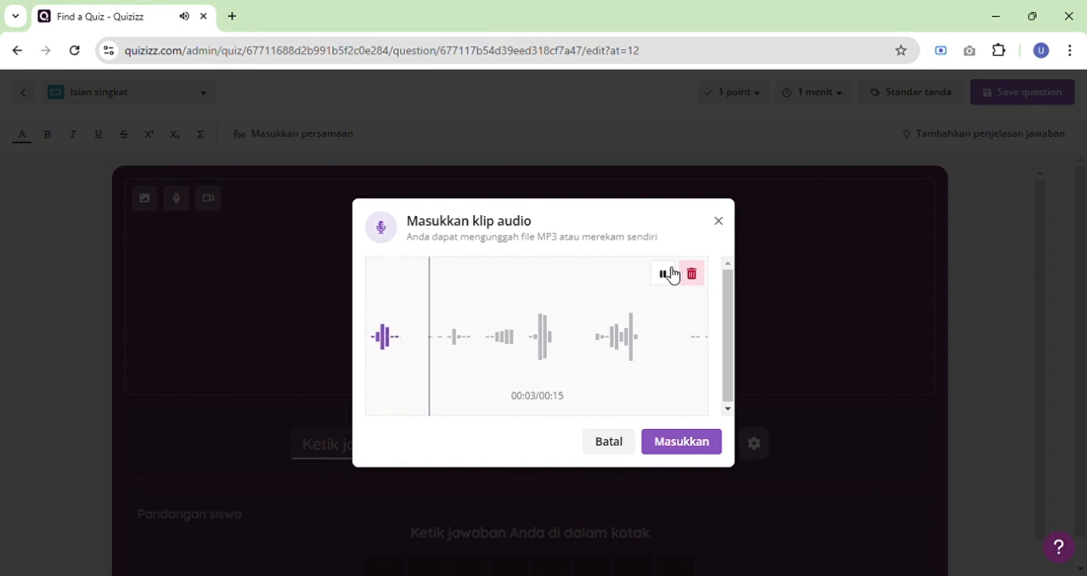
pyautogui.click(670, 273)
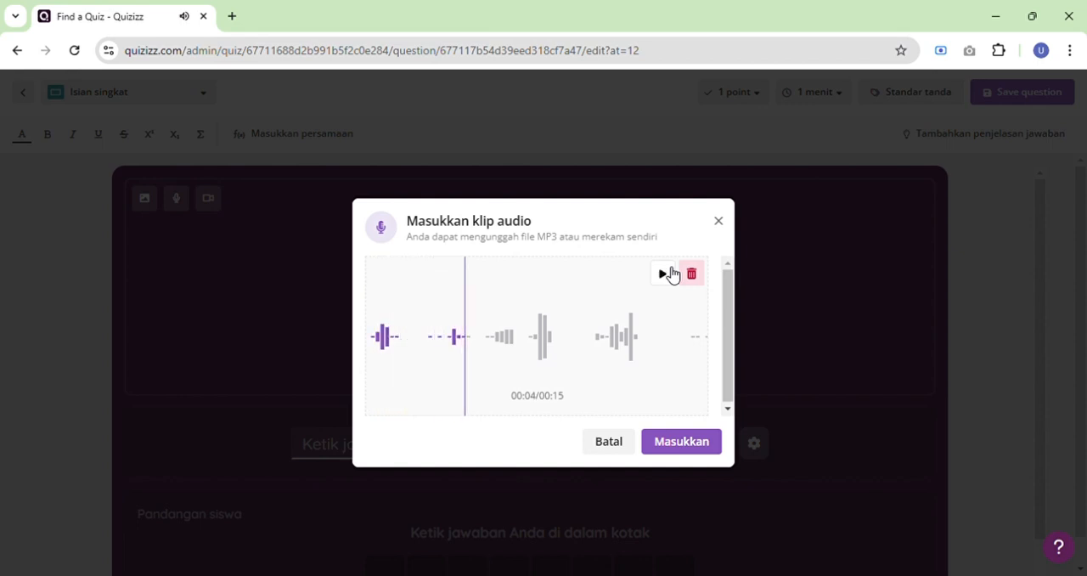
pyautogui.click(704, 452)
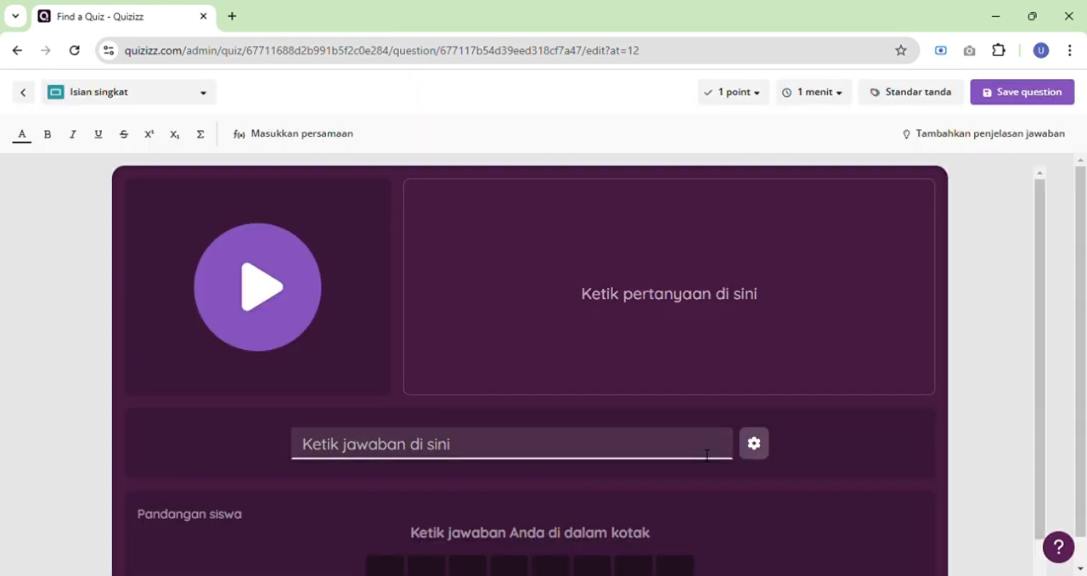
# Enter "suara apakah hewan tersebut" as the text of the audio short-answer question.
pyautogui.click(613, 327)
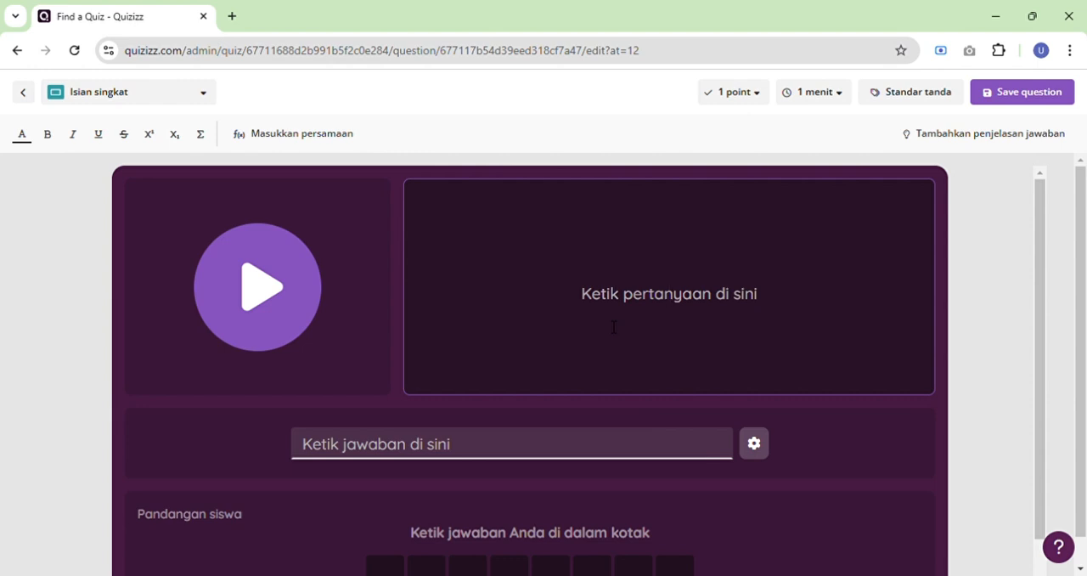
pyautogui.write('suar')
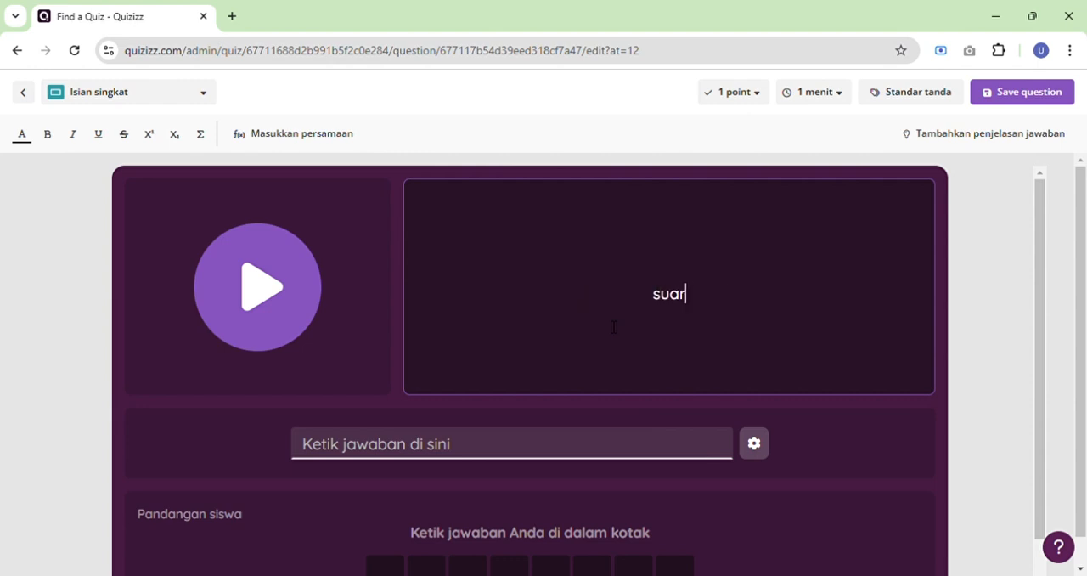
pyautogui.write('a apakah h')
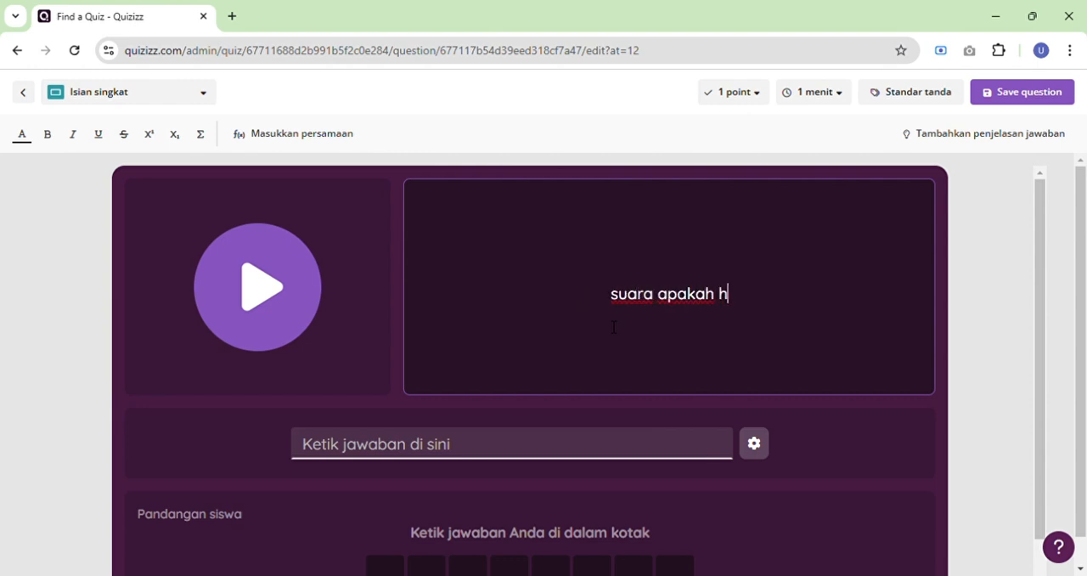
pyautogui.write('ewan dismp')
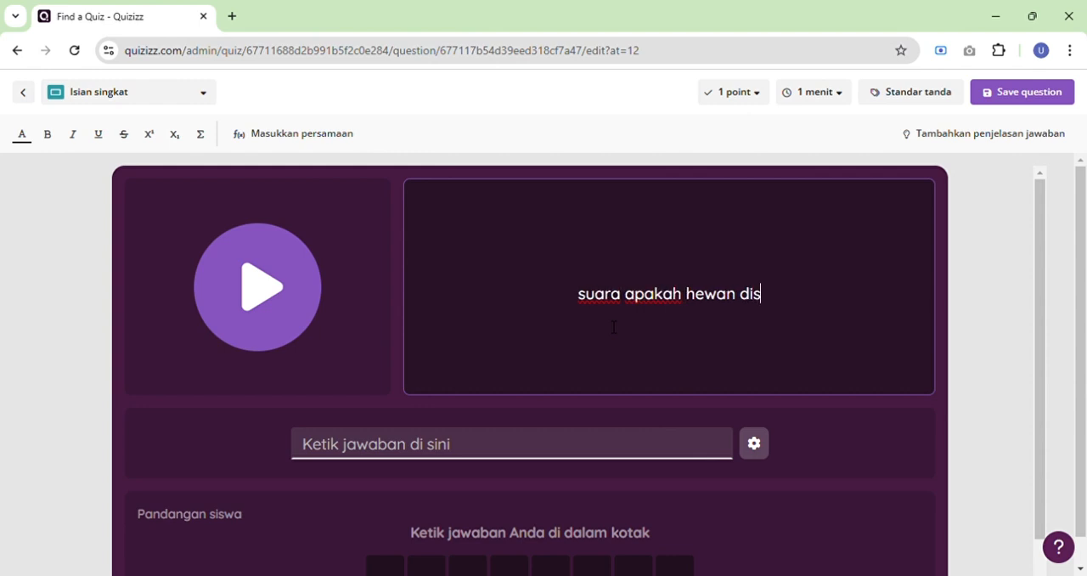
pyautogui.press('BackSpace')
pyautogui.press('BackSpace')
pyautogui.press('BackSpace')
pyautogui.press('BackSpace')
pyautogui.press('BackSpace')
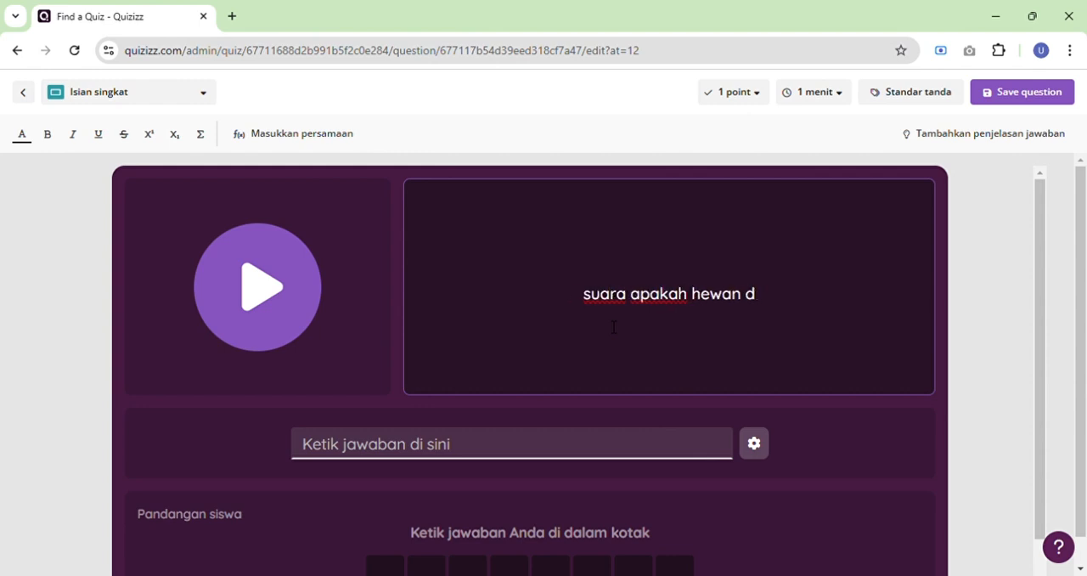
pyautogui.write('tersebut')
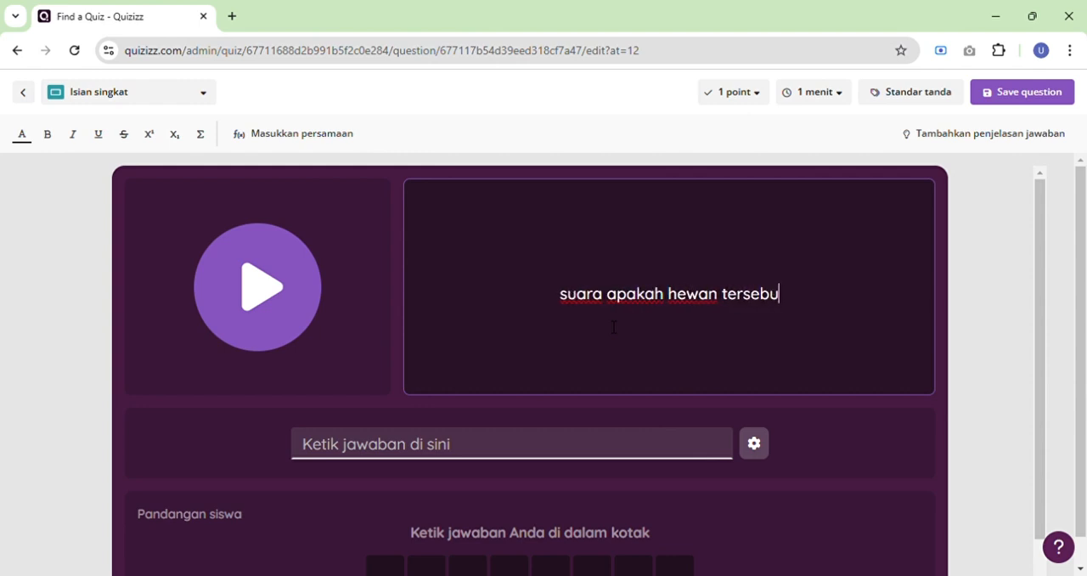
# Set the audio question's accepted answer to "sapi" and save the question.
pyautogui.click(542, 458)
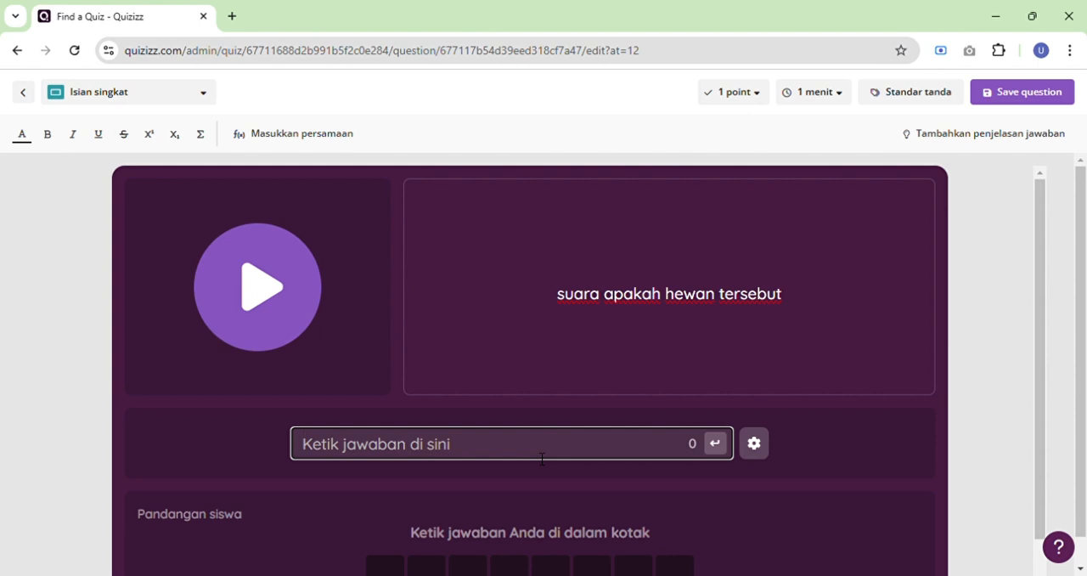
pyautogui.write('sapu')
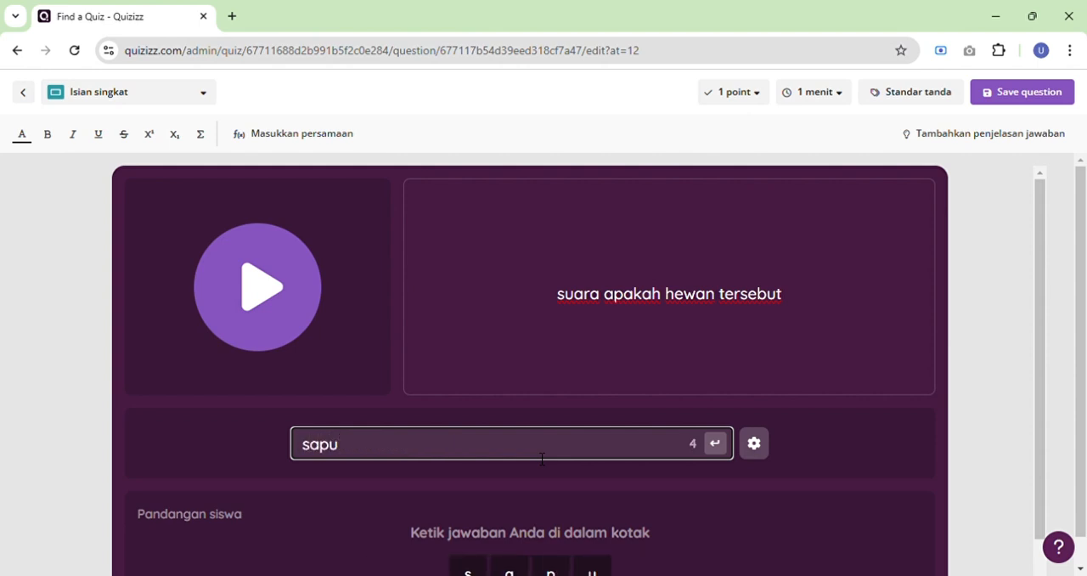
pyautogui.press('BackSpace')
pyautogui.write('i')
pyautogui.scroll(-1, 542, 458)
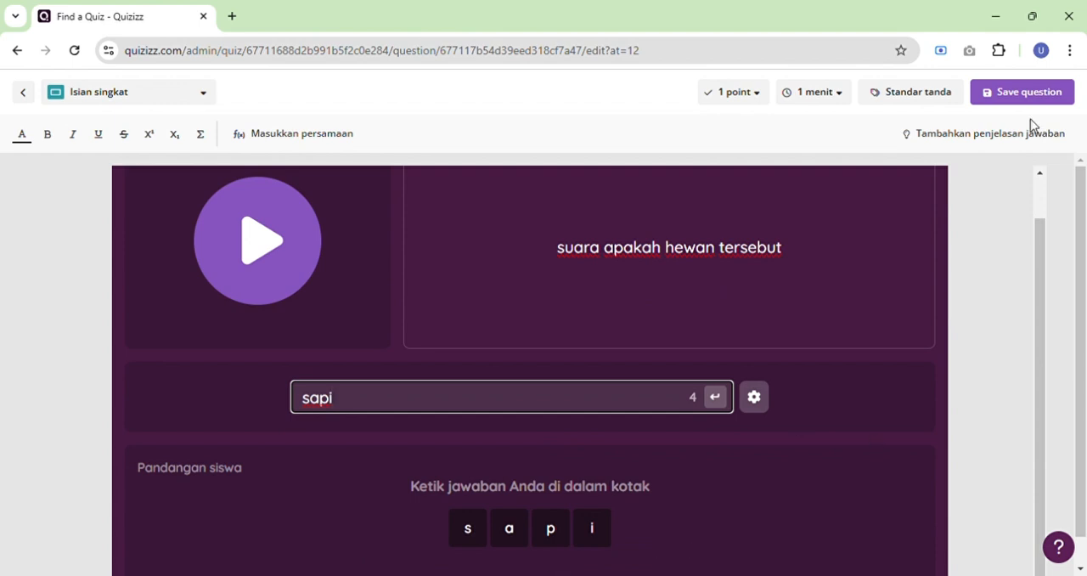
pyautogui.click(1006, 104)
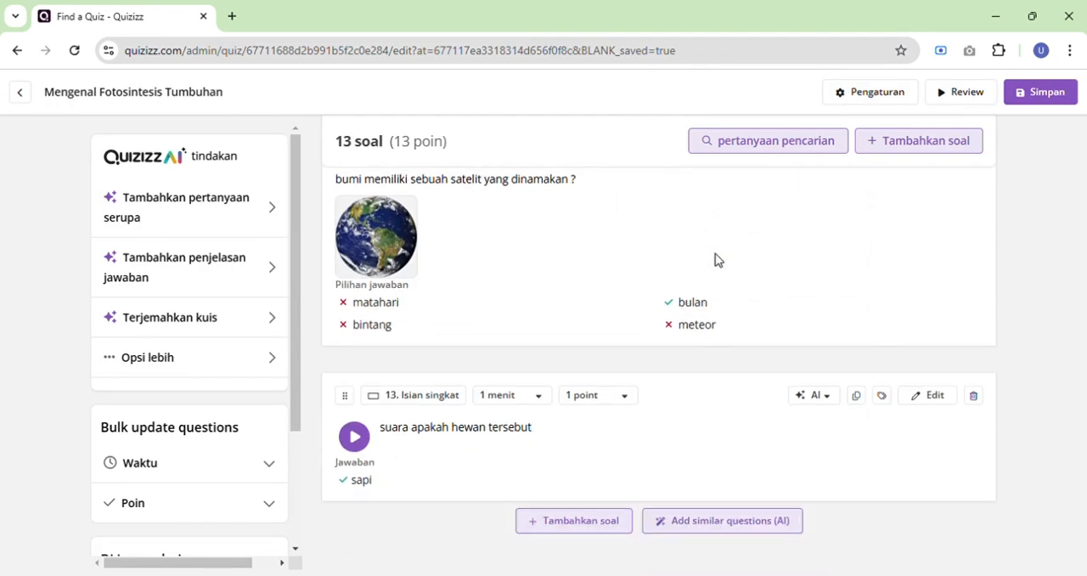
# Add a multiple-choice (Pilihan ganda) question after question 13 and search YouTube for "dongeng malin kundang" as its video.
pyautogui.click(596, 527)
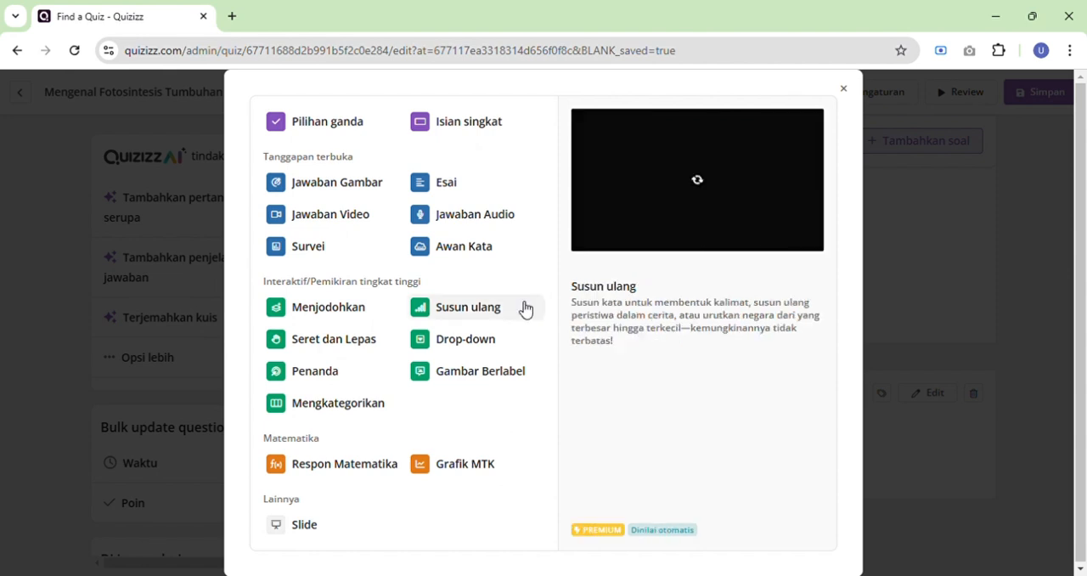
pyautogui.click(357, 133)
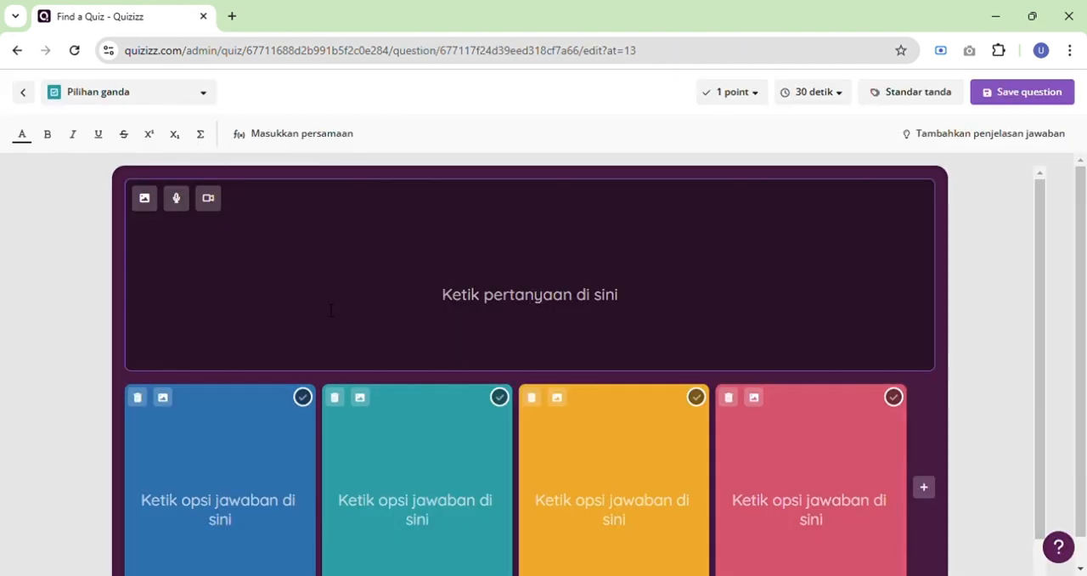
pyautogui.click(210, 203)
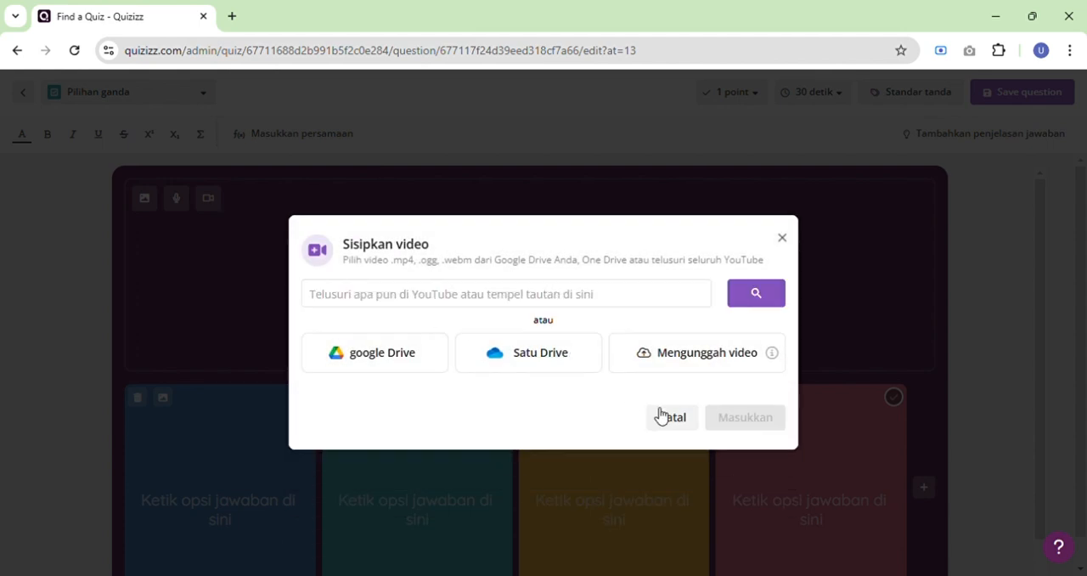
pyautogui.click(533, 301)
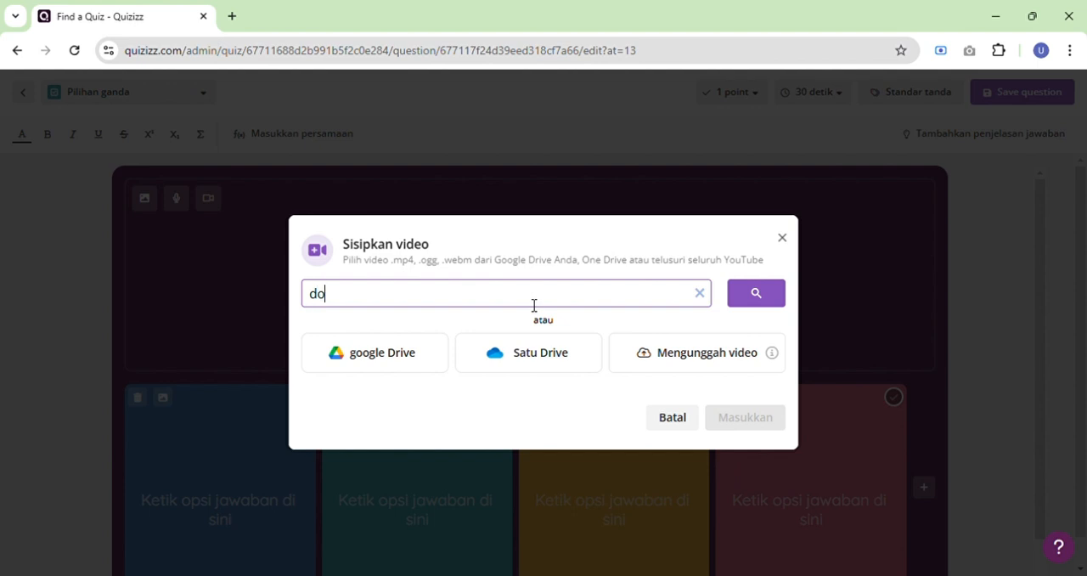
pyautogui.write('dongeng mali')
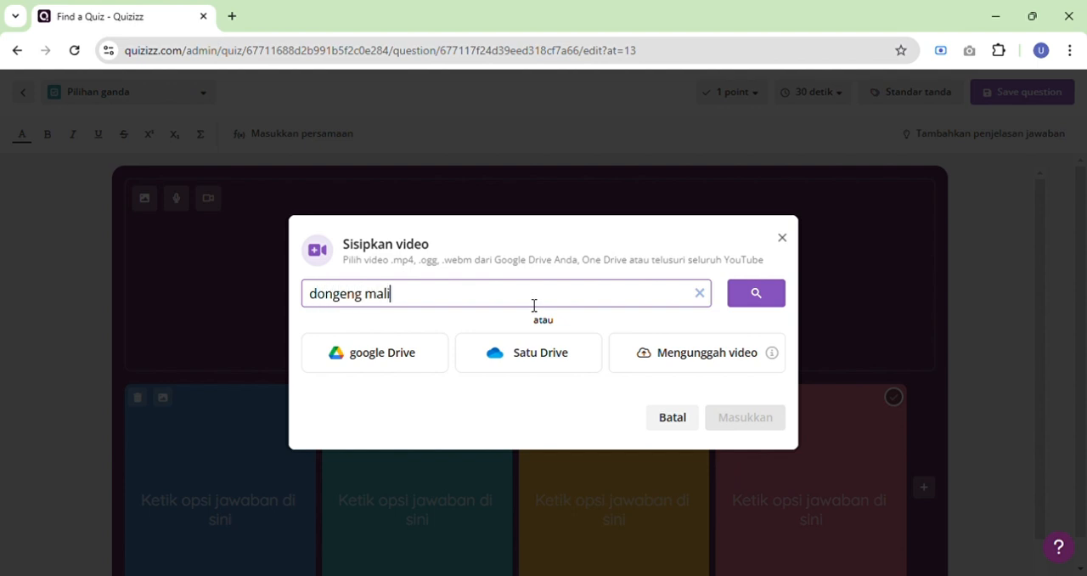
pyautogui.write('n kundang')
pyautogui.press('Return')
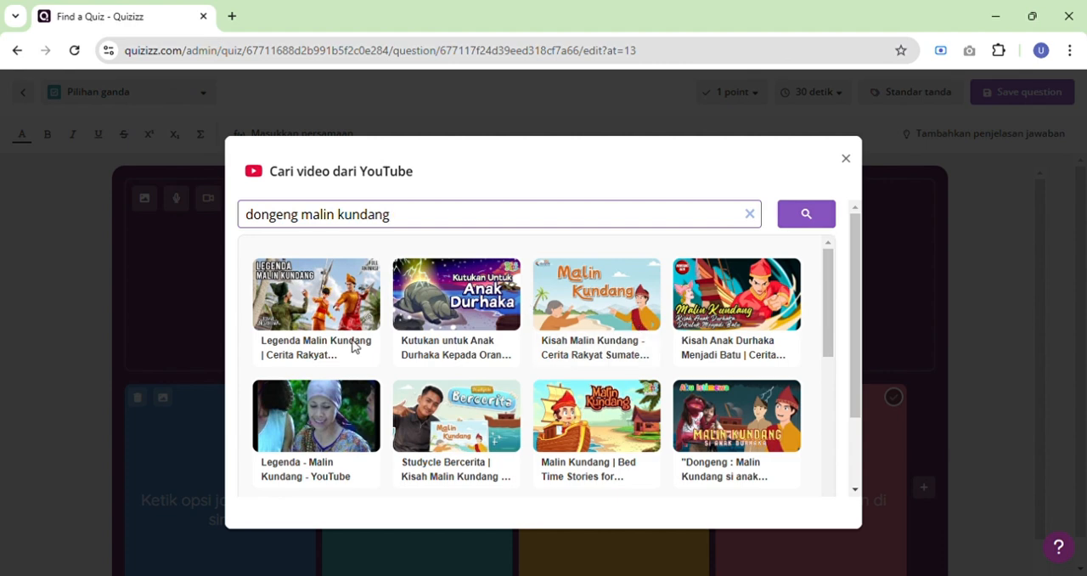
# Insert the "Kisah Malin Kundang - Cerita Rakyat" video, trimmed to start shortly before 03:19 and run to the end, and play it briefly.
pyautogui.click(586, 307)
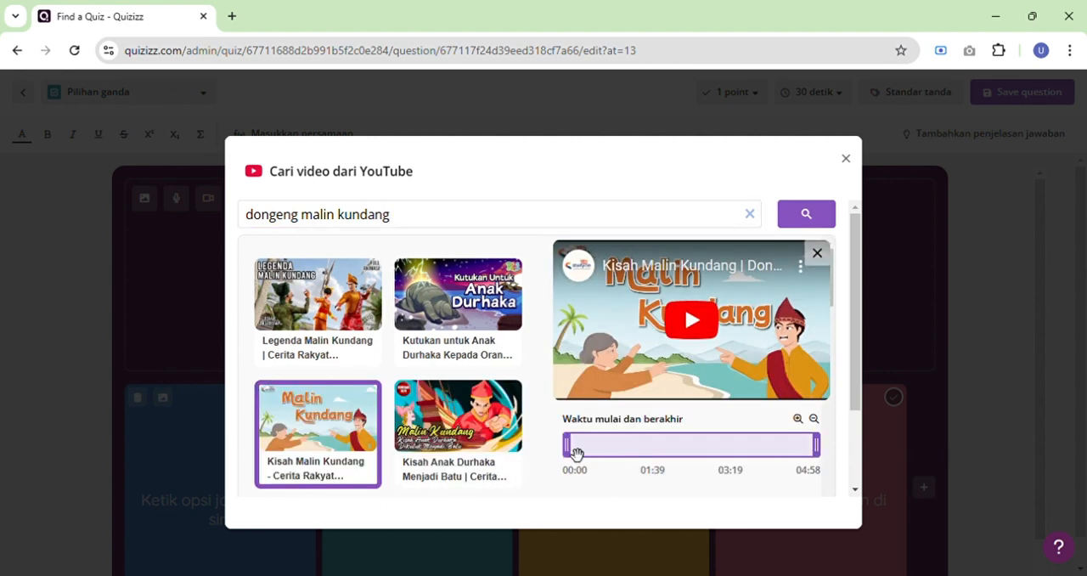
pyautogui.moveTo(576, 456); pyautogui.dragTo(577, 457)
pyautogui.moveTo(706, 469)
pyautogui.mouseDown()
pyautogui.moveTo(755, 467)
pyautogui.moveTo(724, 468)
pyautogui.moveTo(723, 457)
pyautogui.mouseUp()
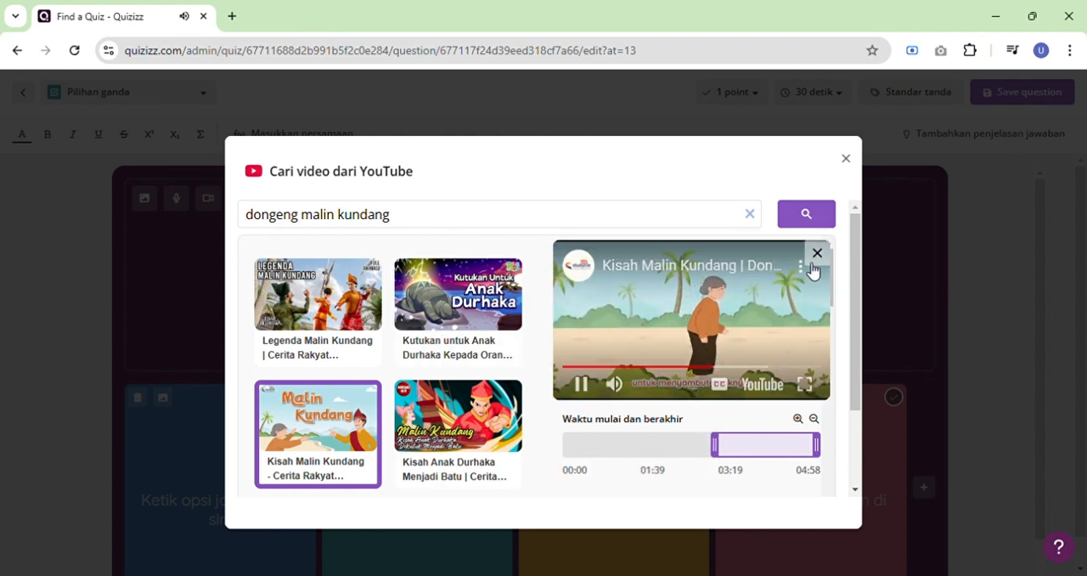
pyautogui.scroll(-2, 718, 442)
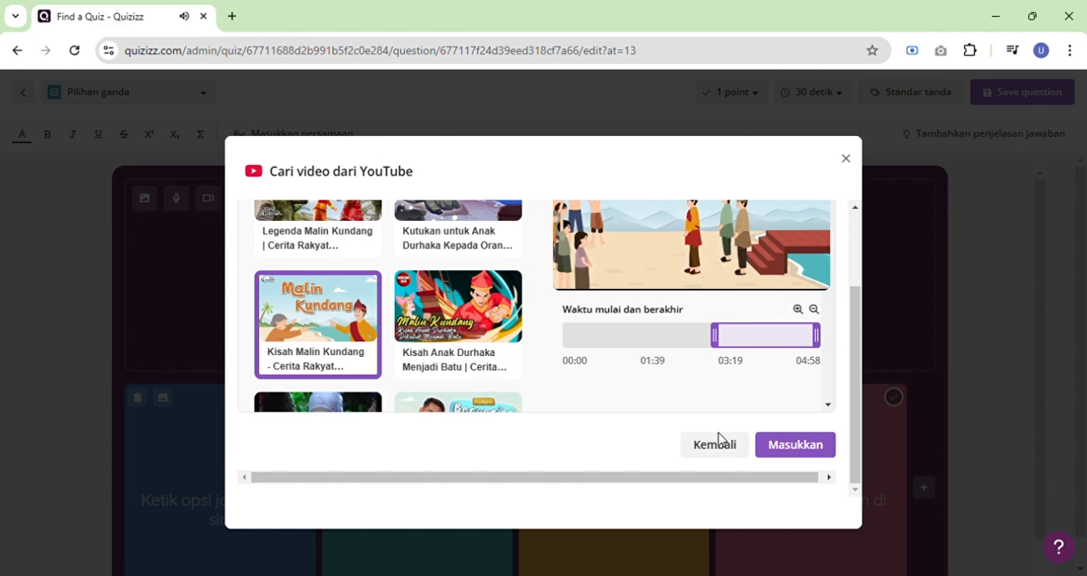
pyautogui.click(789, 451)
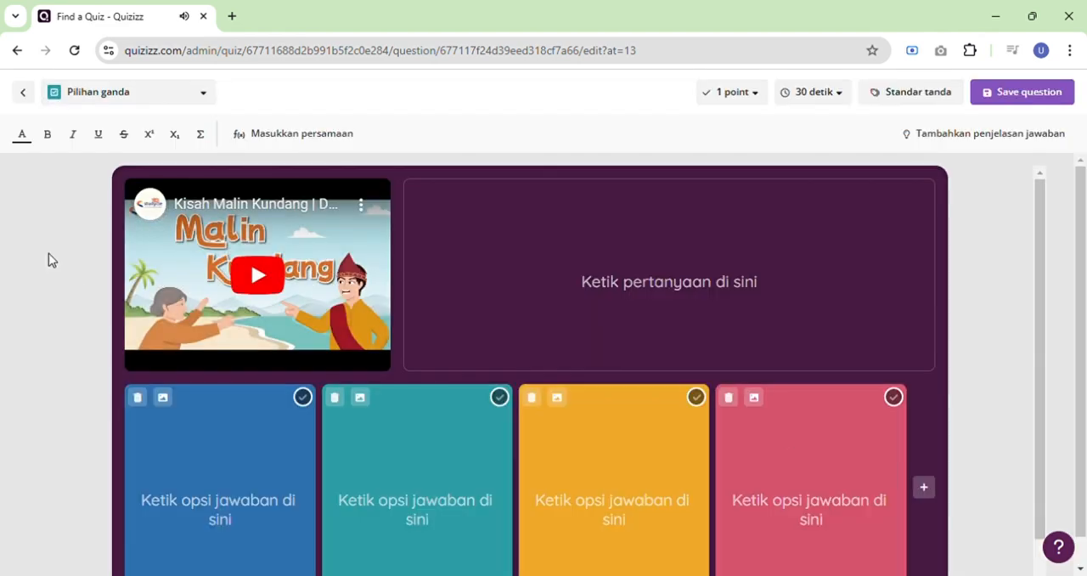
pyautogui.click(267, 271)
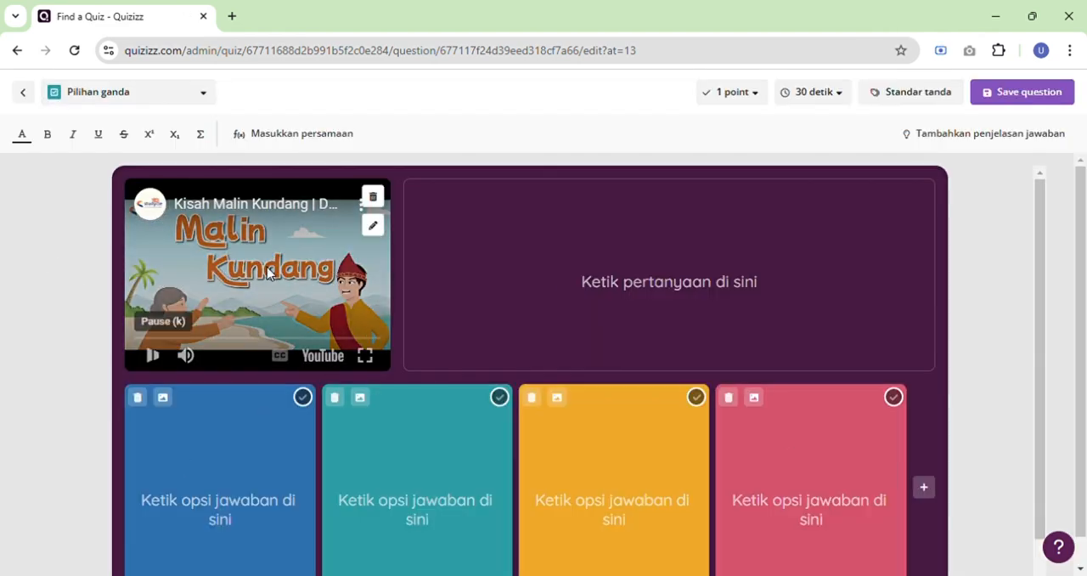
pyautogui.click(153, 356)
# Enter "amanat dari kisah tersebut adalah" as the text of the video question.
pyautogui.click(599, 266)
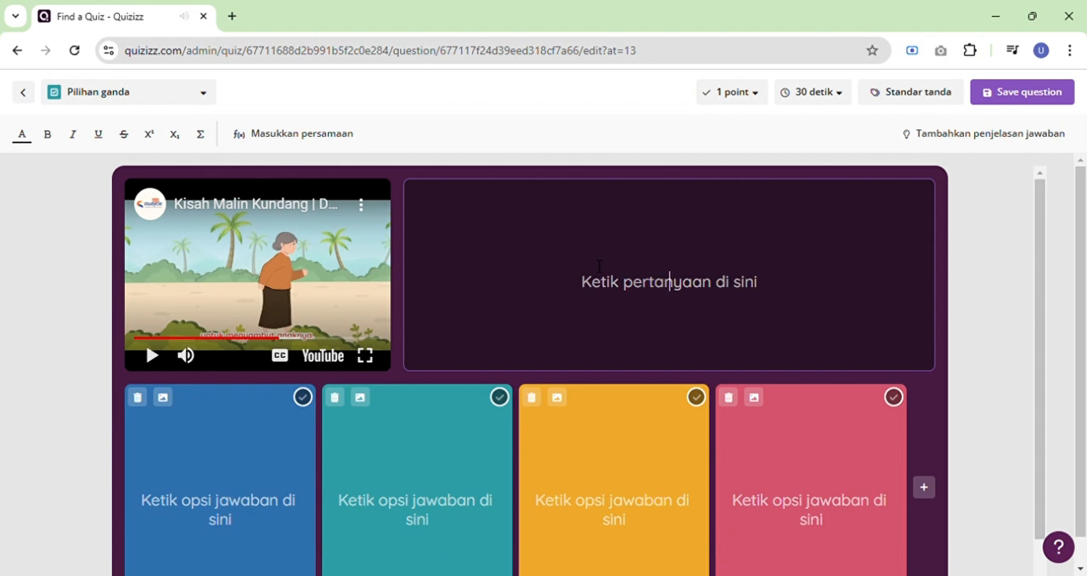
pyautogui.write('ama')
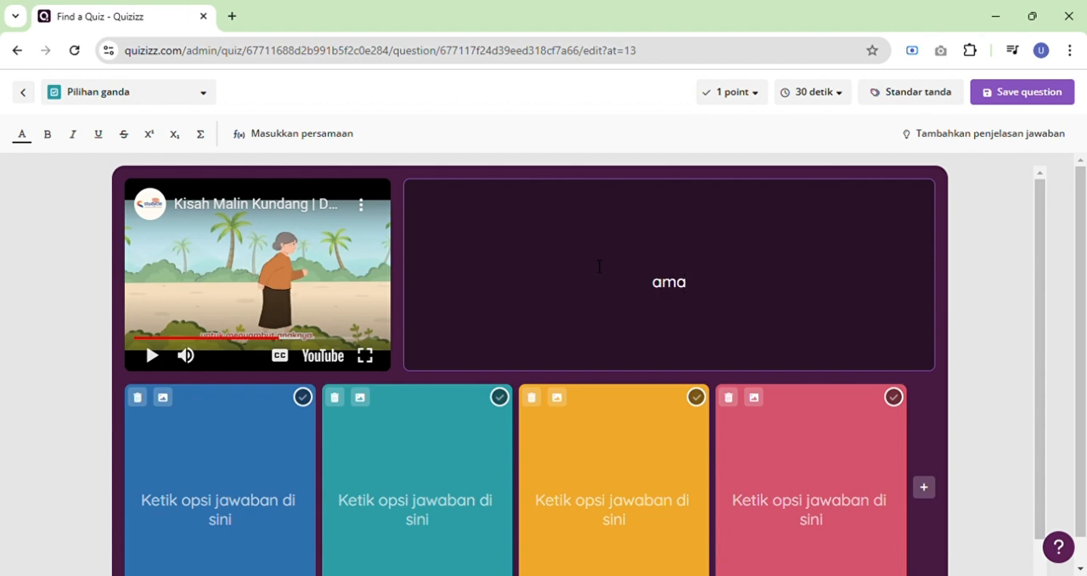
pyautogui.write('nat ')
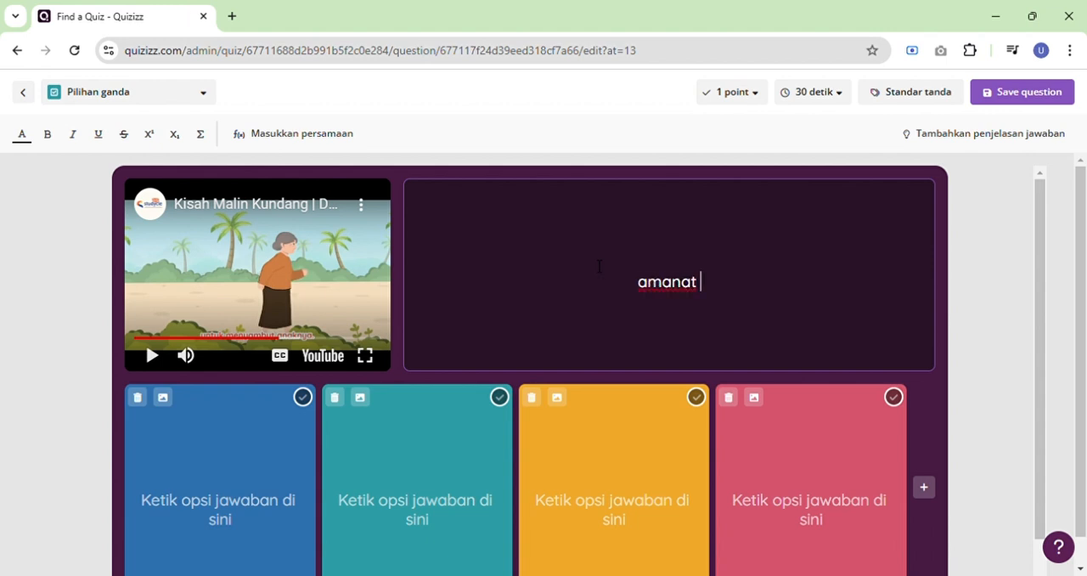
pyautogui.write('s')
pyautogui.press('BackSpace')
pyautogui.write('dari don')
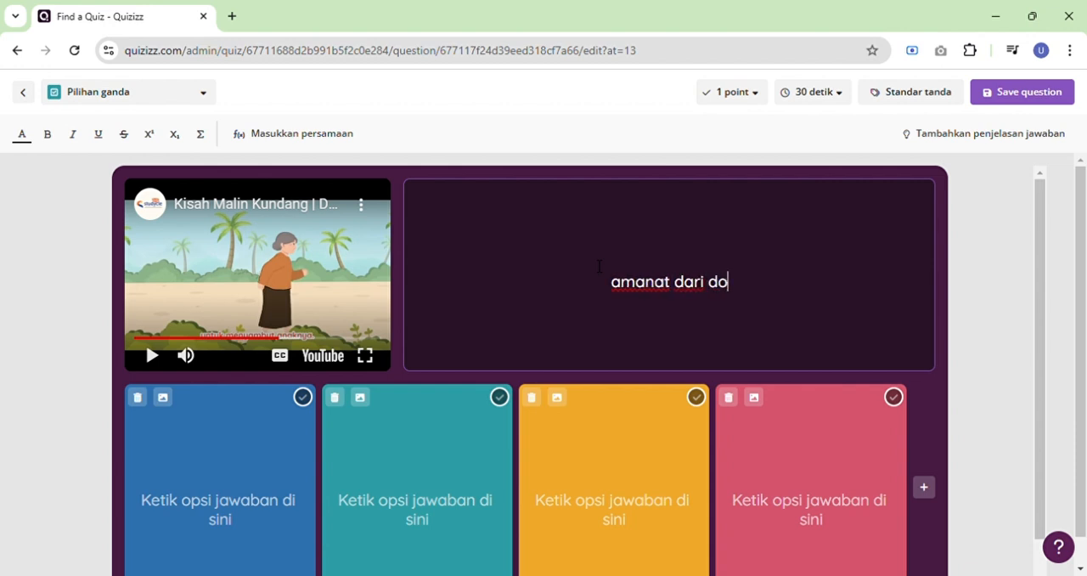
pyautogui.press('BackSpace')
pyautogui.press('BackSpace')
pyautogui.press('BackSpace')
pyautogui.write('ki')
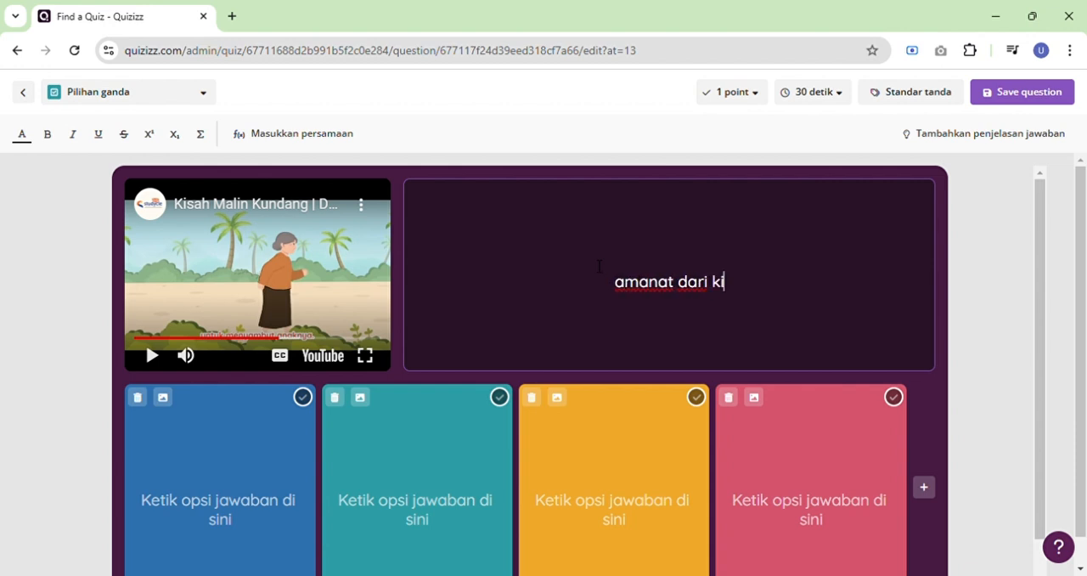
pyautogui.write('sah tersebu')
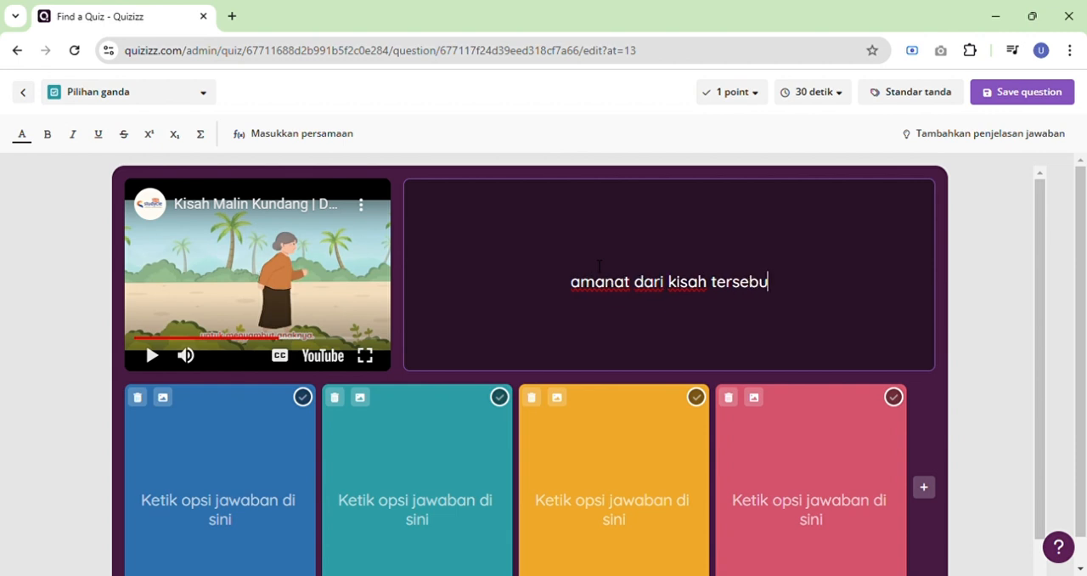
pyautogui.write('t adalah')
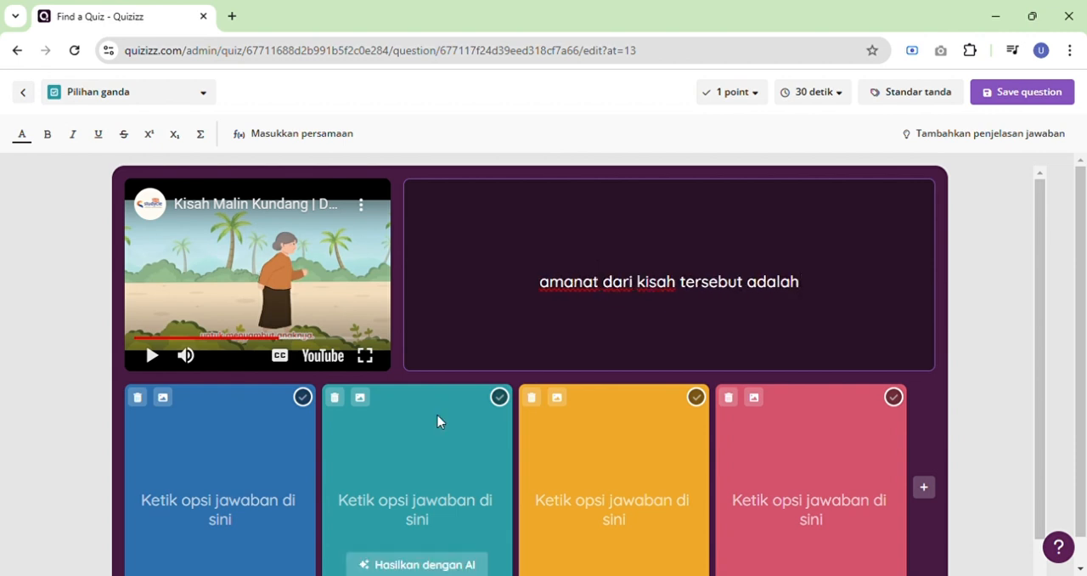
# Fill the first three answer options with "kita harus makan yang banyak", "kita harus bekerja keras" and "kita harus beribadah".
pyautogui.click(253, 454)
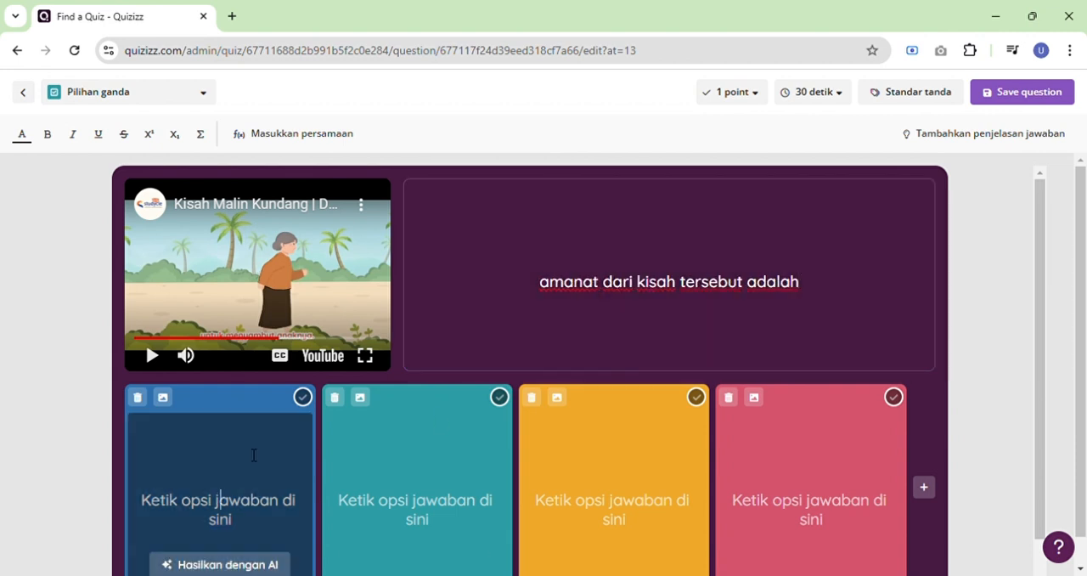
pyautogui.write('kita harus ')
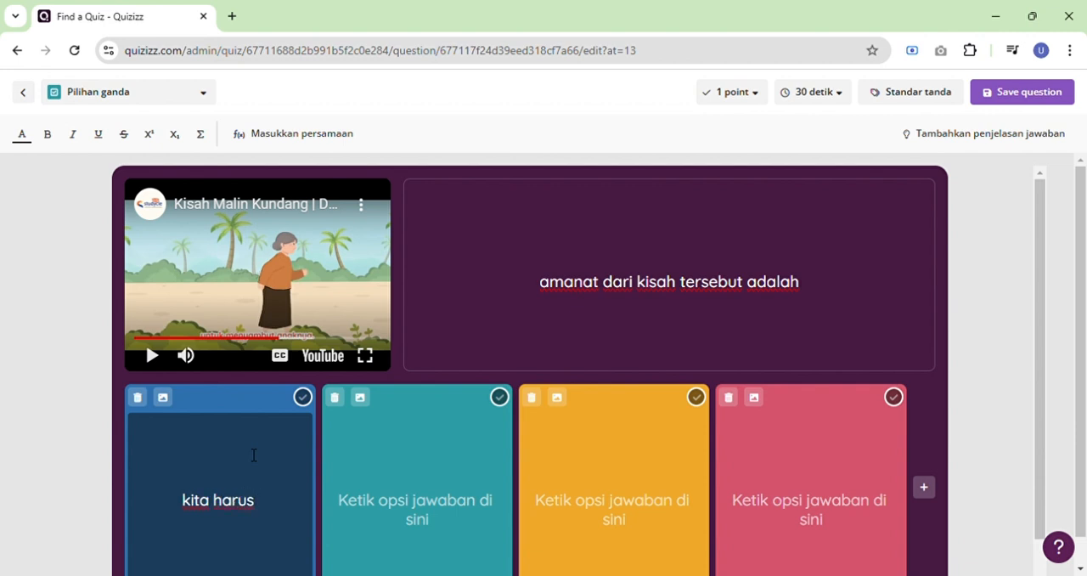
pyautogui.write('makan y')
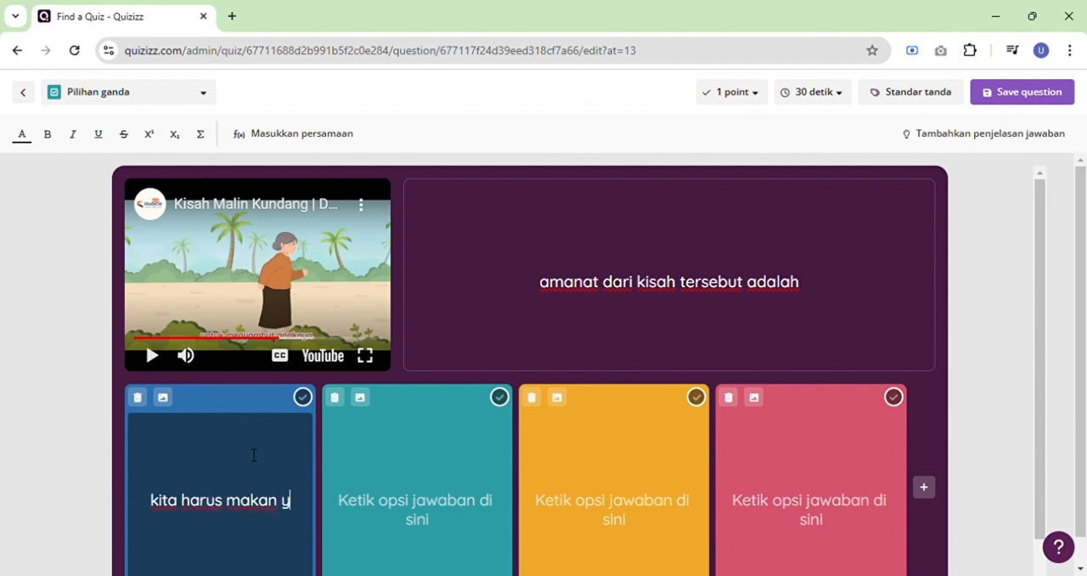
pyautogui.write('ang banyak')
pyautogui.press('Tab')
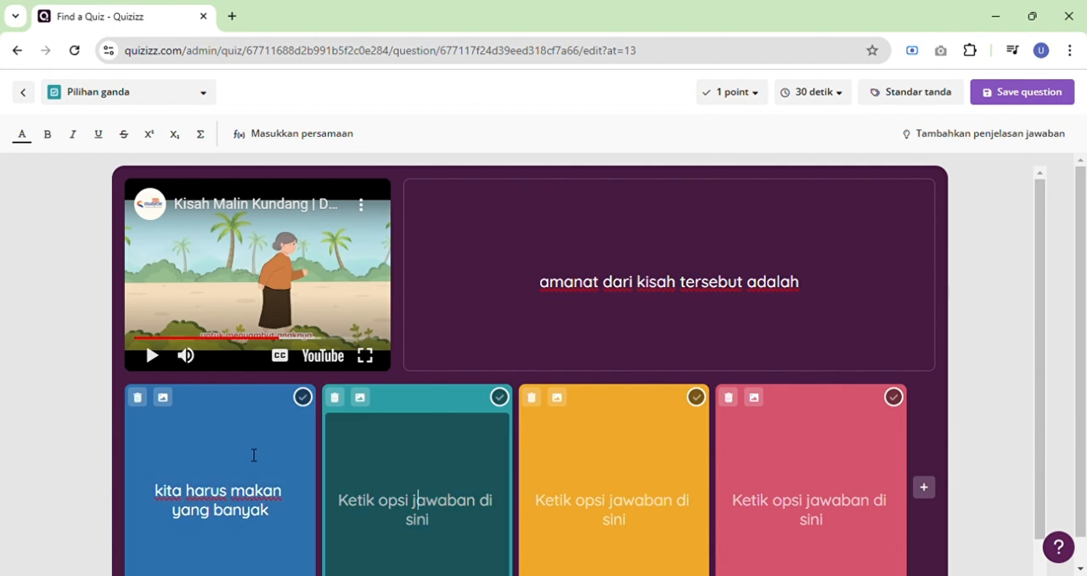
pyautogui.write('kita harus be')
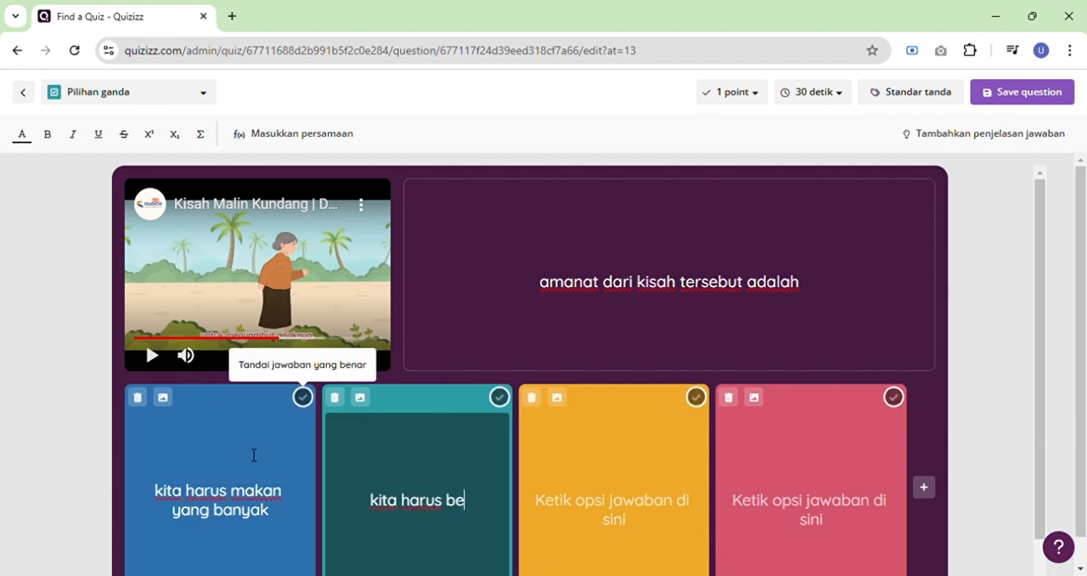
pyautogui.write('kerja keras')
pyautogui.press('Tab')
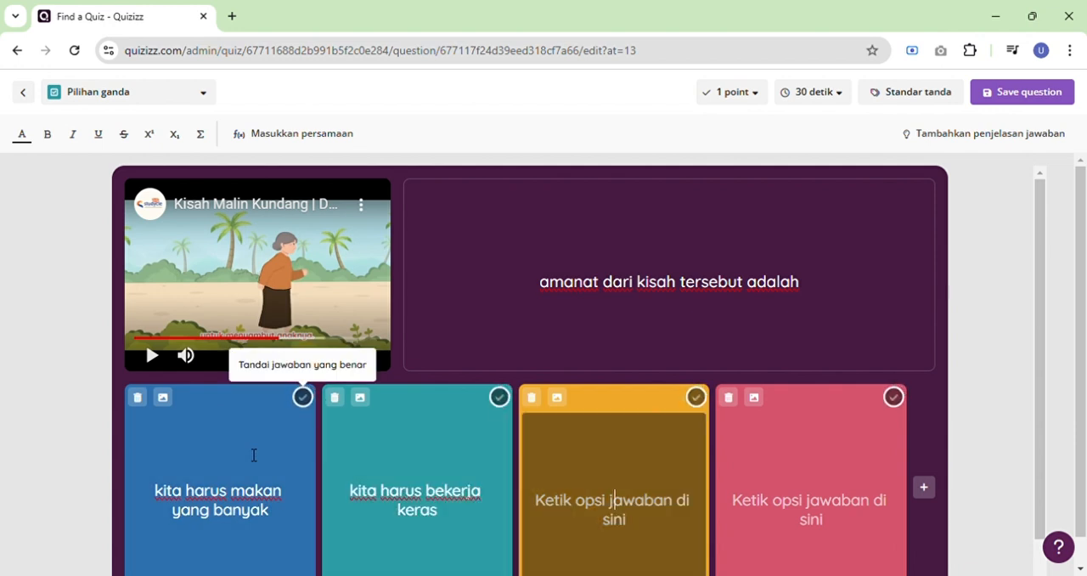
pyautogui.write('kita harus ')
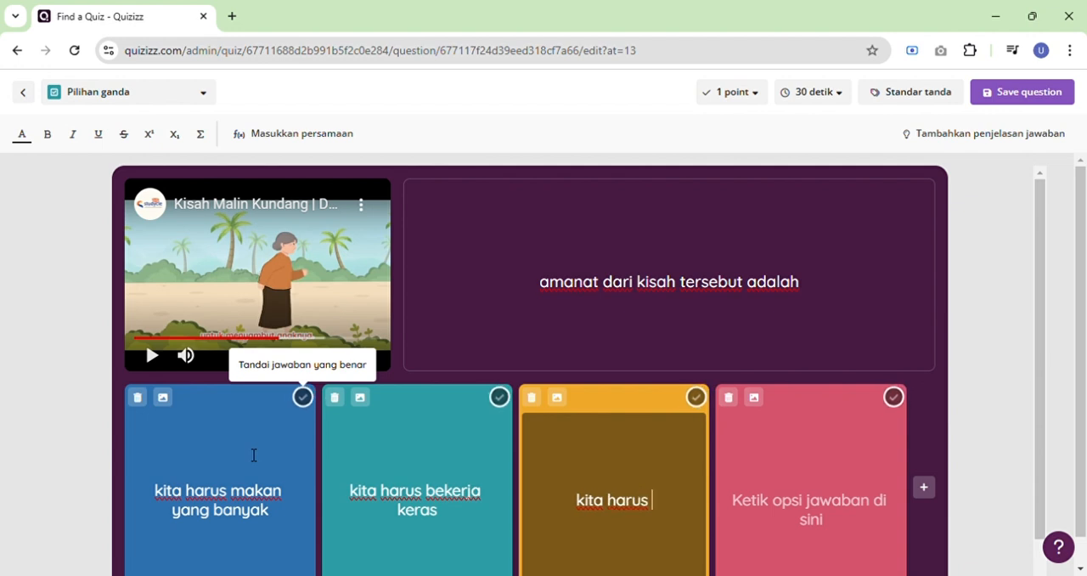
pyautogui.write('beribadah')
pyautogui.press('Tab')
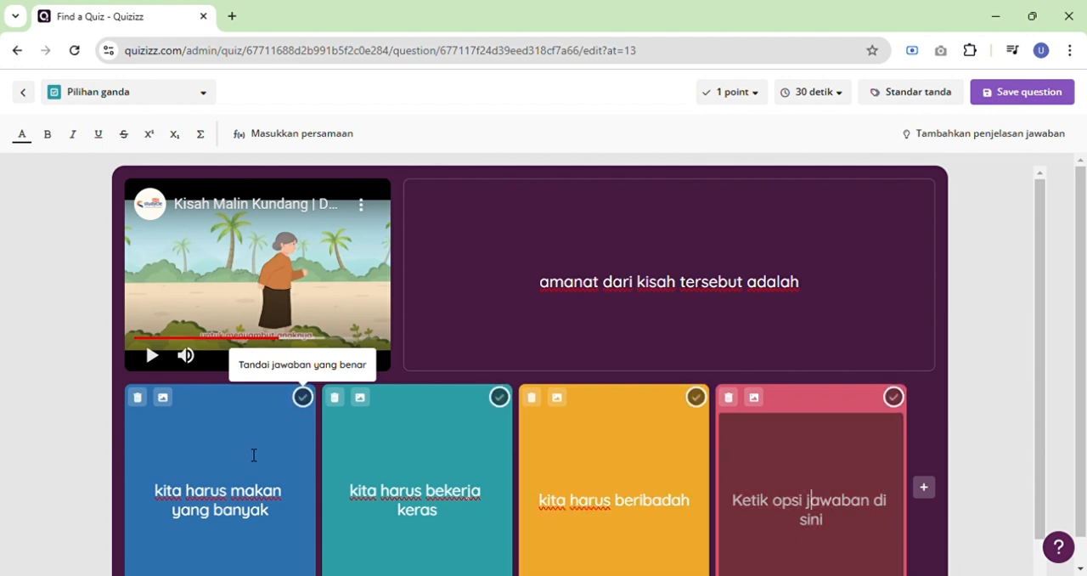
# Set the fourth answer option to "kita harus menghormati orang tua", mark it as correct, and save the question.
pyautogui.write('kita harus m')
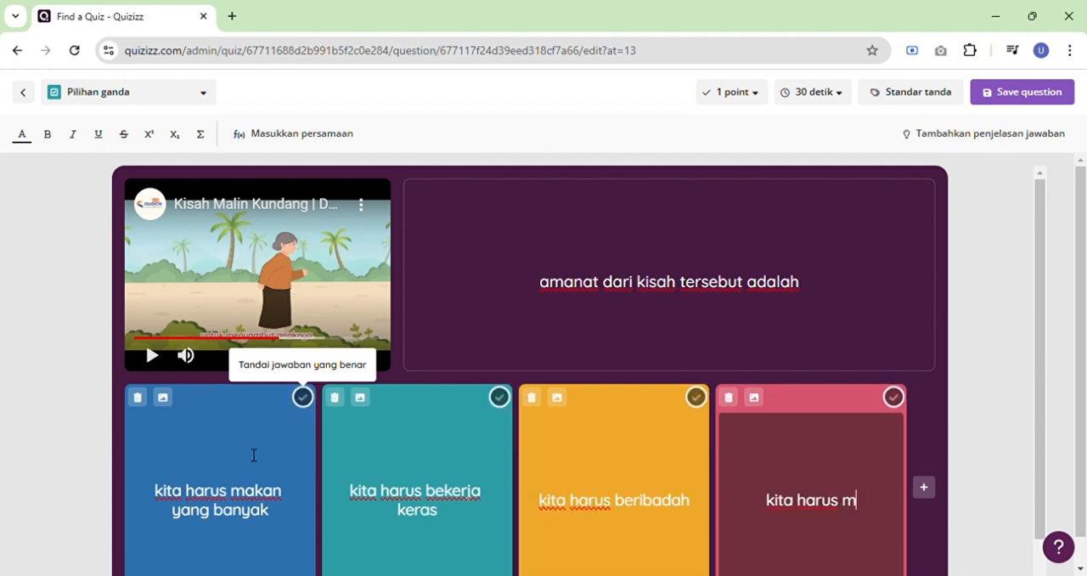
pyautogui.write('enghormati')
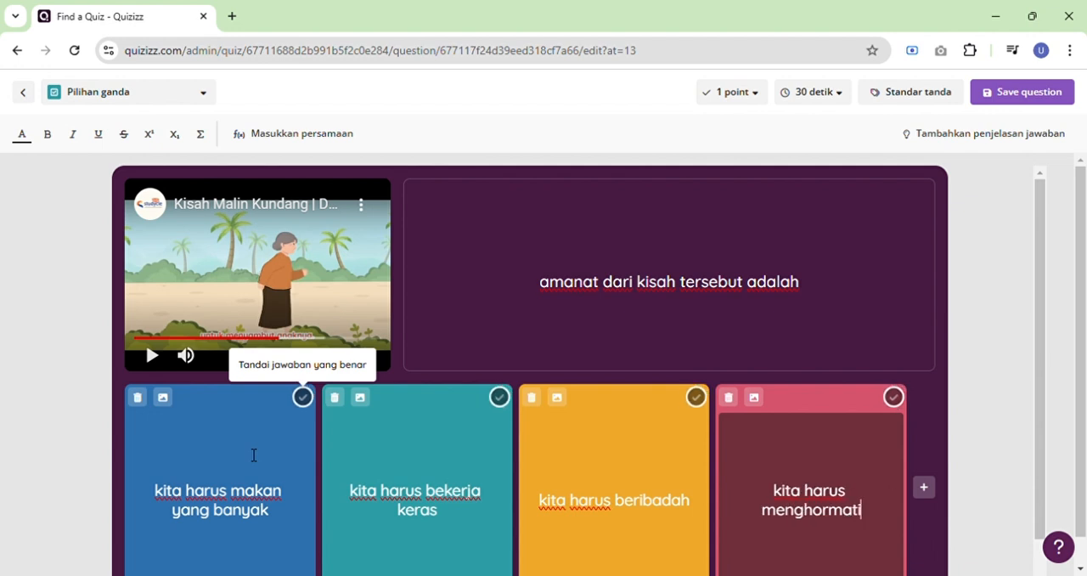
pyautogui.write(' ordng tud')
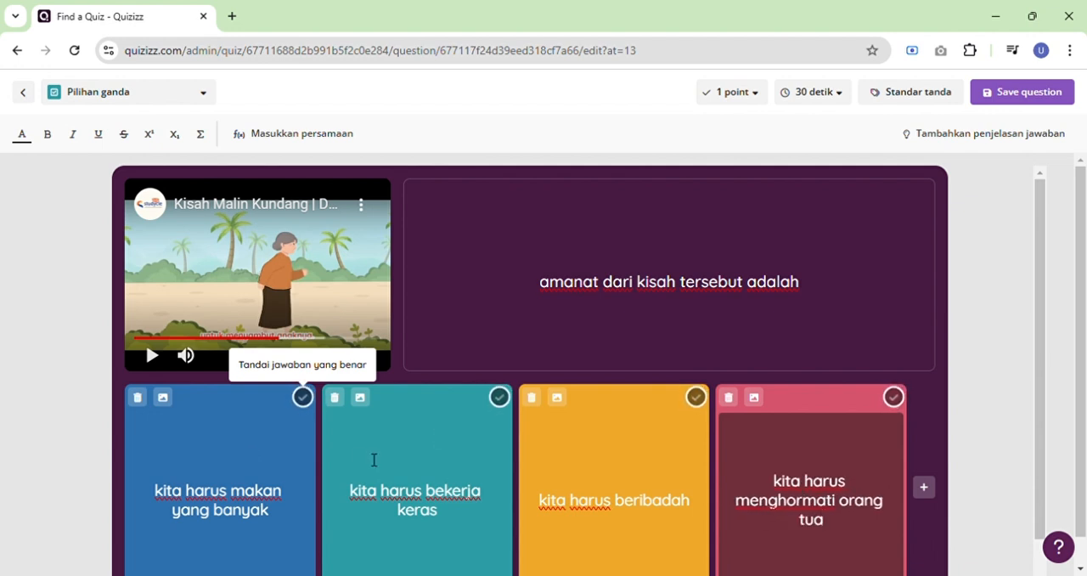
pyautogui.press('BackSpace')
pyautogui.write('a')
pyautogui.click(893, 396)
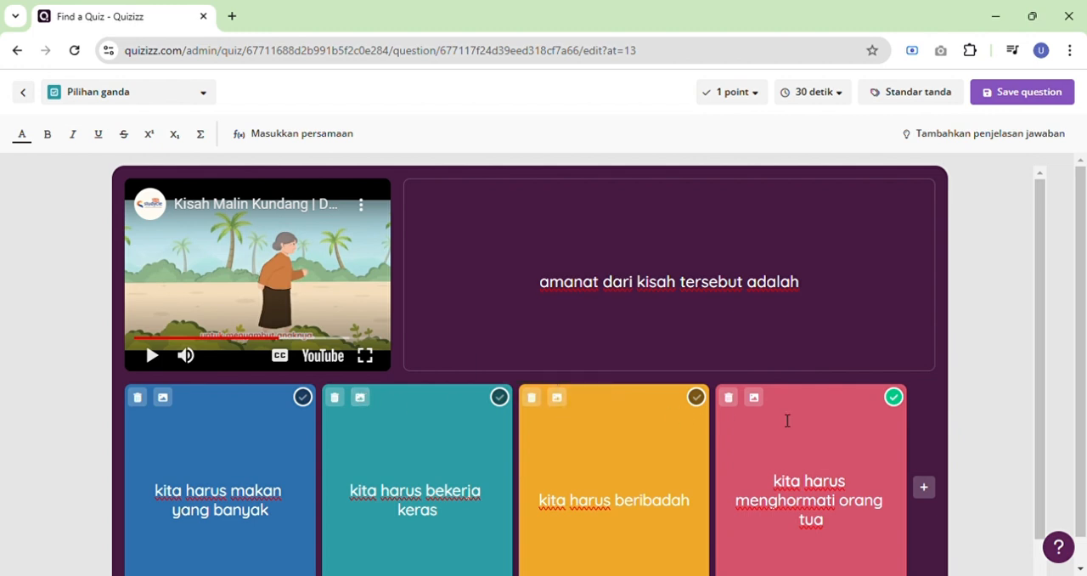
pyautogui.click(998, 108)
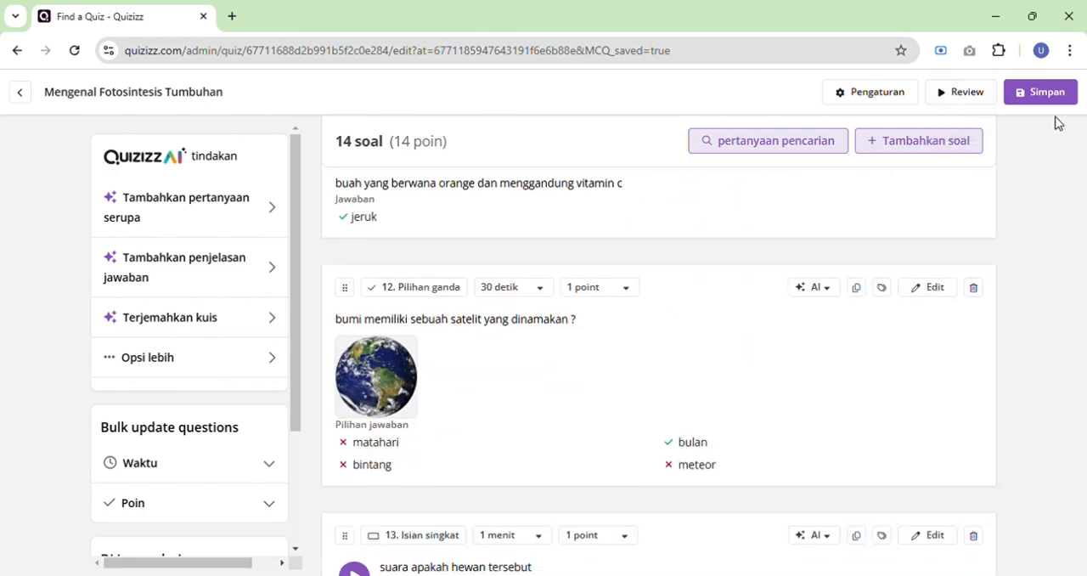
# Preview the quiz in the participant view and page through the questions up to question 11.
pyautogui.scroll(20, 509, 429)
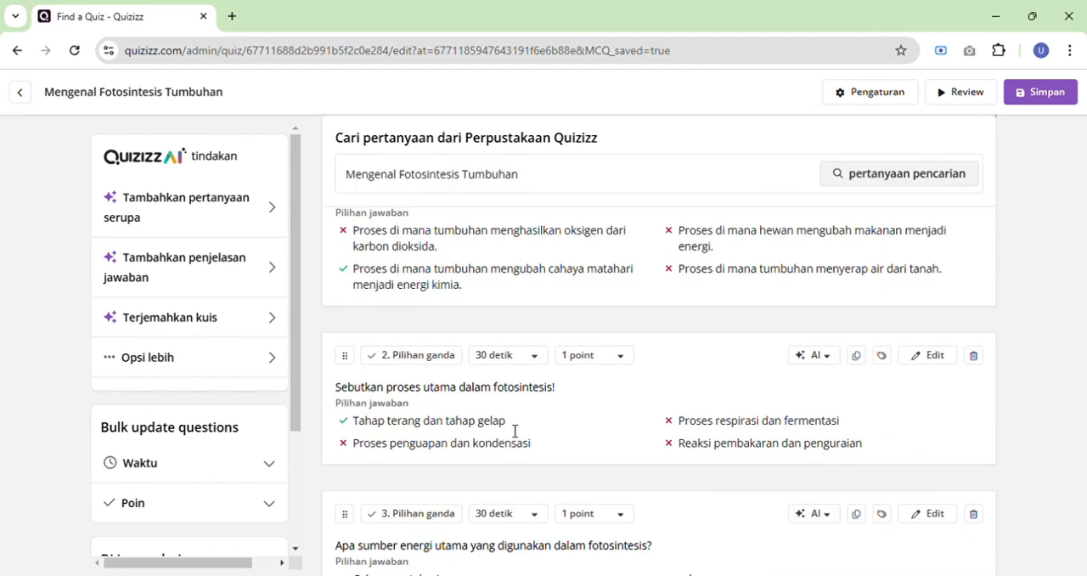
pyautogui.click(968, 106)
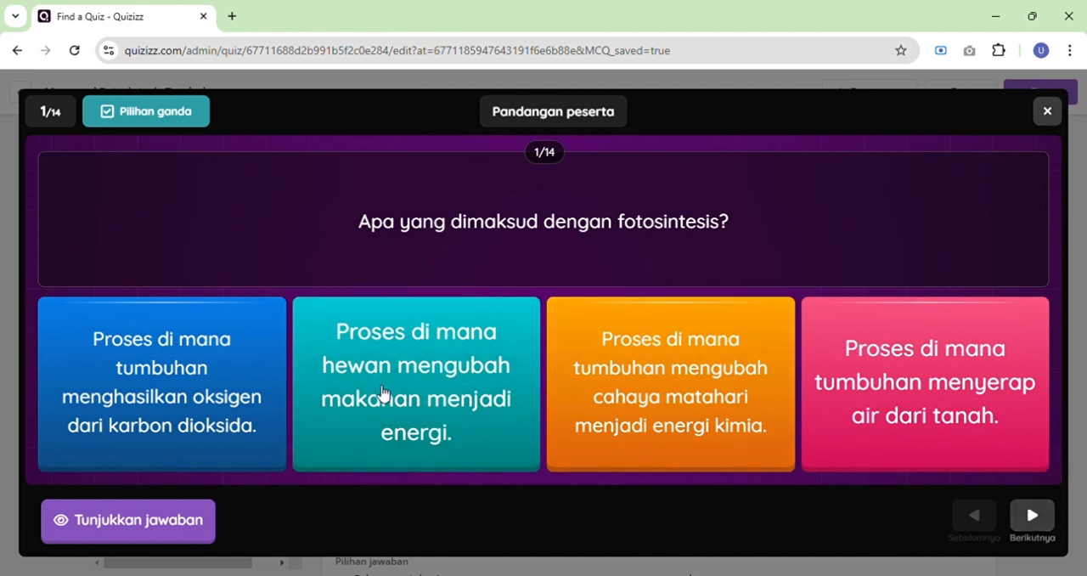
pyautogui.click(1048, 524)
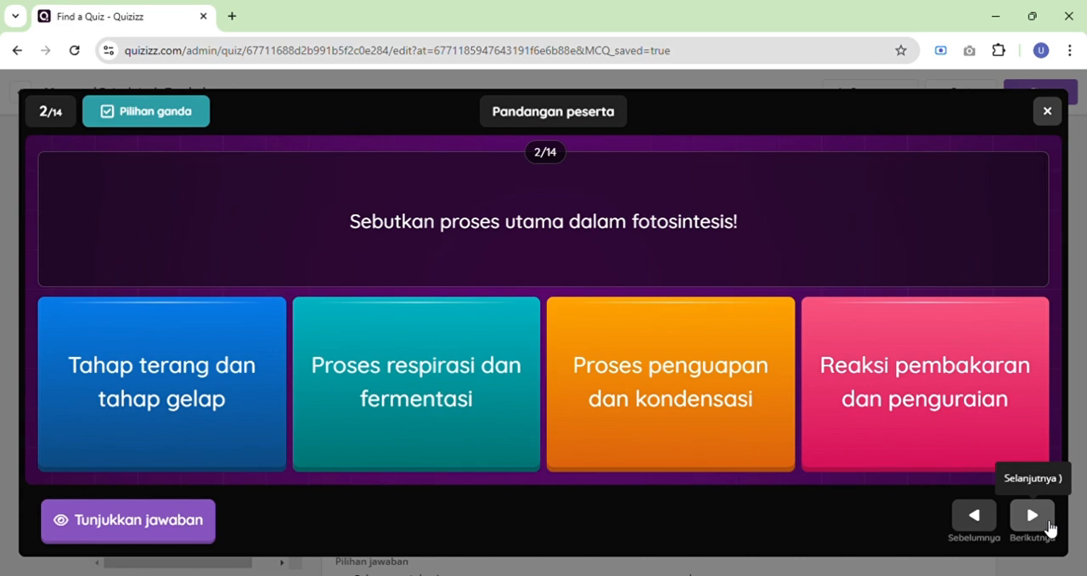
pyautogui.click(1049, 527)
pyautogui.click(1048, 525)
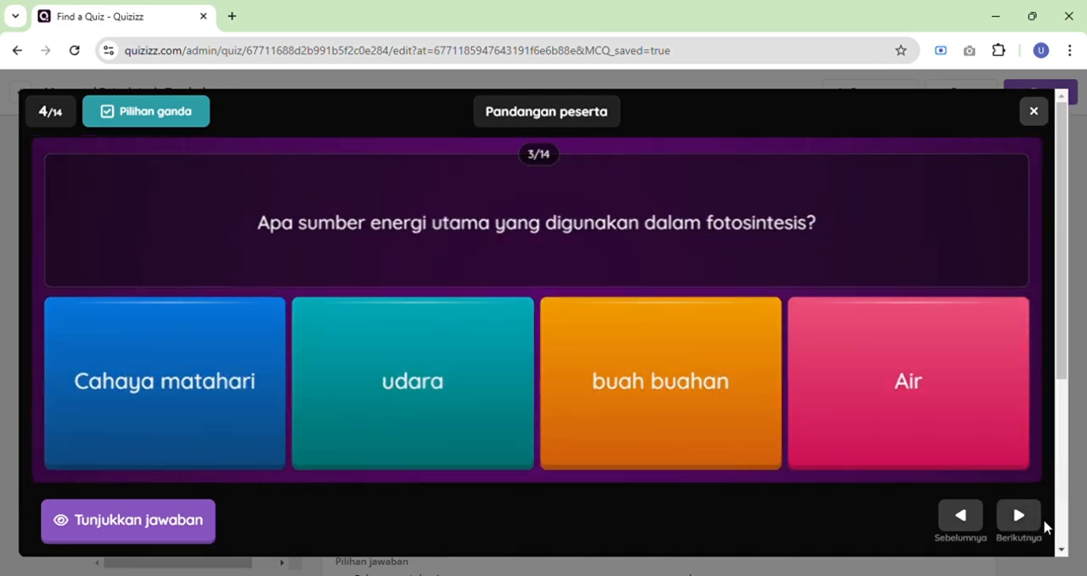
pyautogui.click(1047, 526)
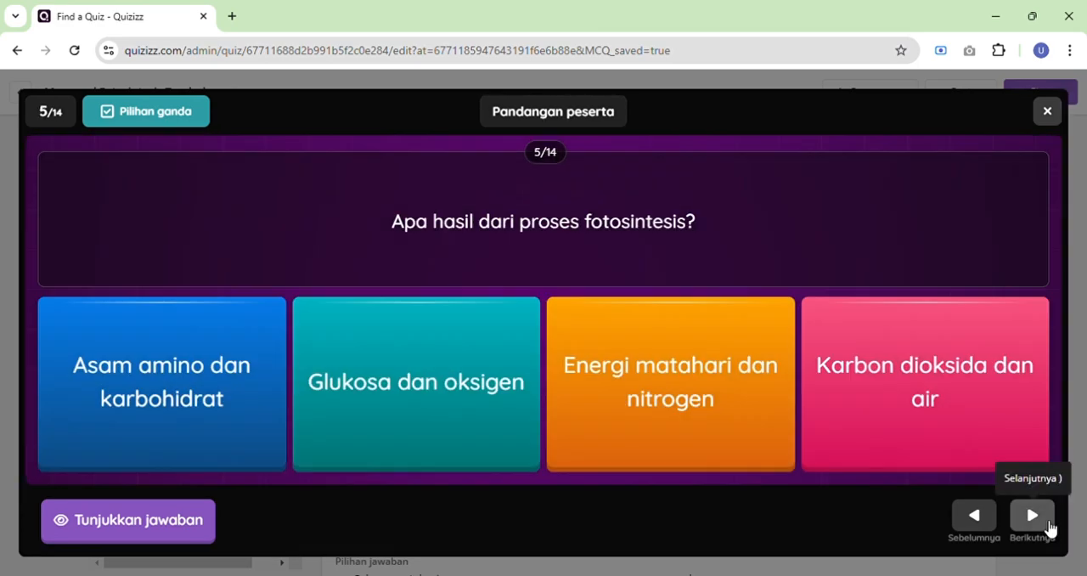
pyautogui.click(1049, 526)
pyautogui.click(1048, 526)
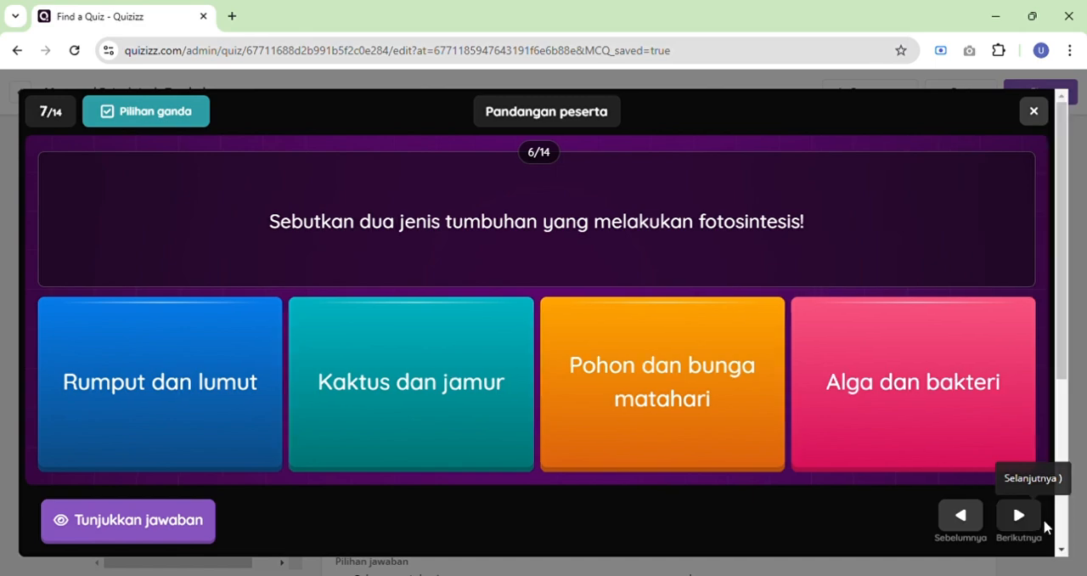
pyautogui.click(1047, 526)
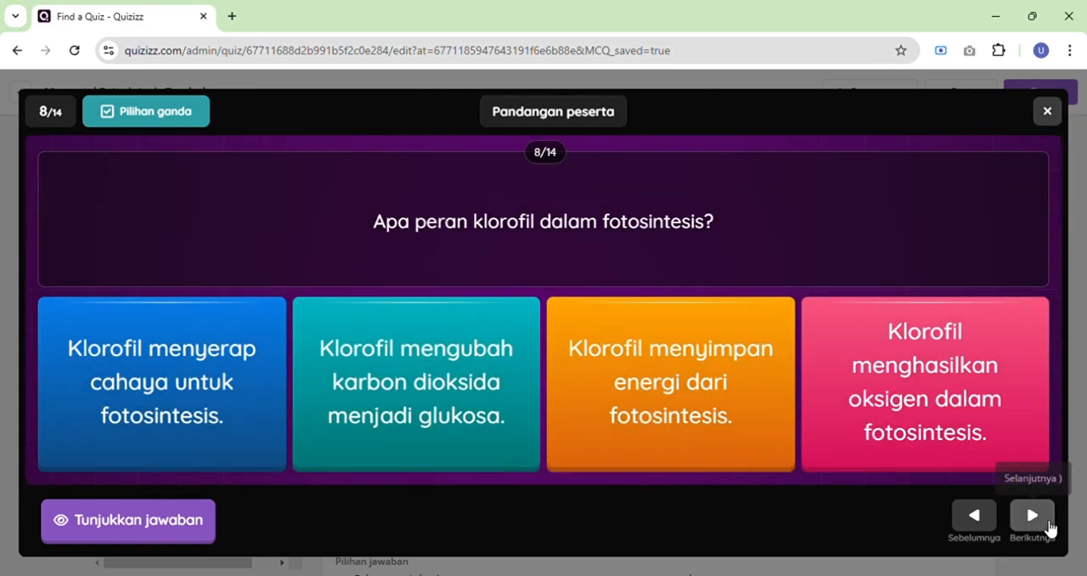
pyautogui.click(1049, 526)
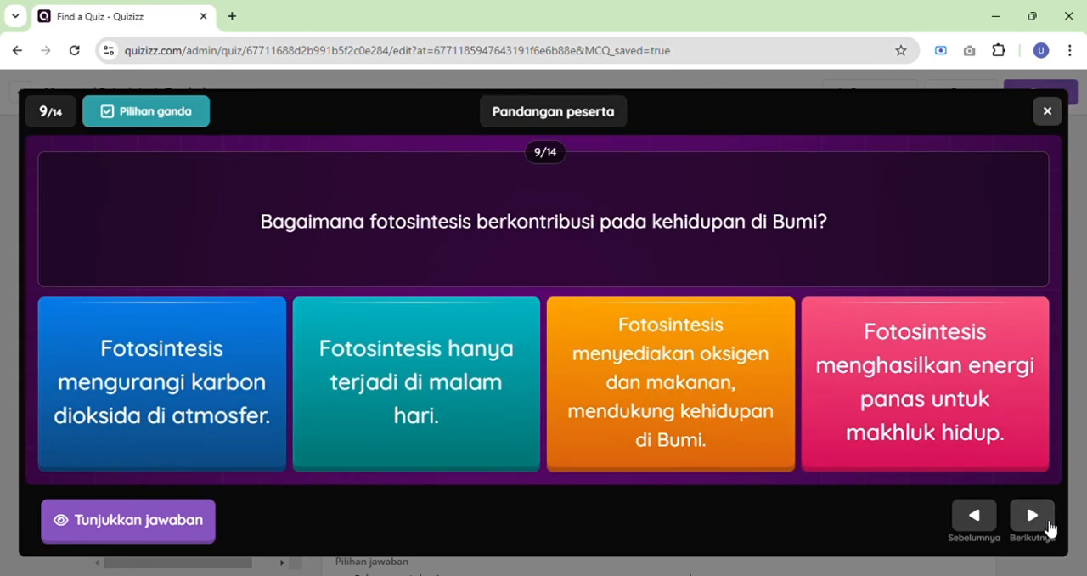
pyautogui.click(1048, 526)
pyautogui.click(1048, 526)
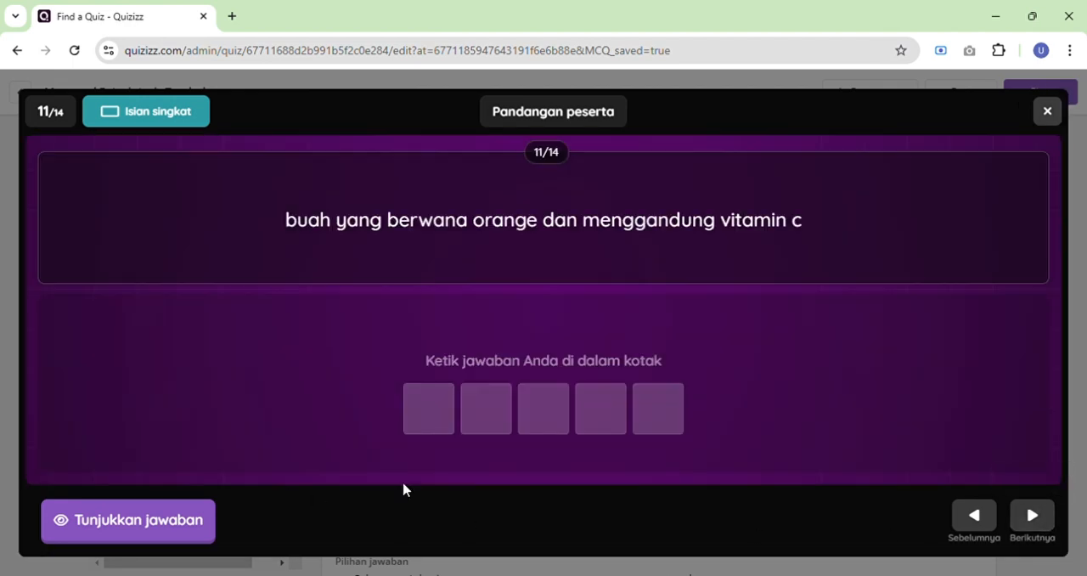
# Continue the preview past the Earth image question to the animal sound question and play its audio.
pyautogui.click(1028, 514)
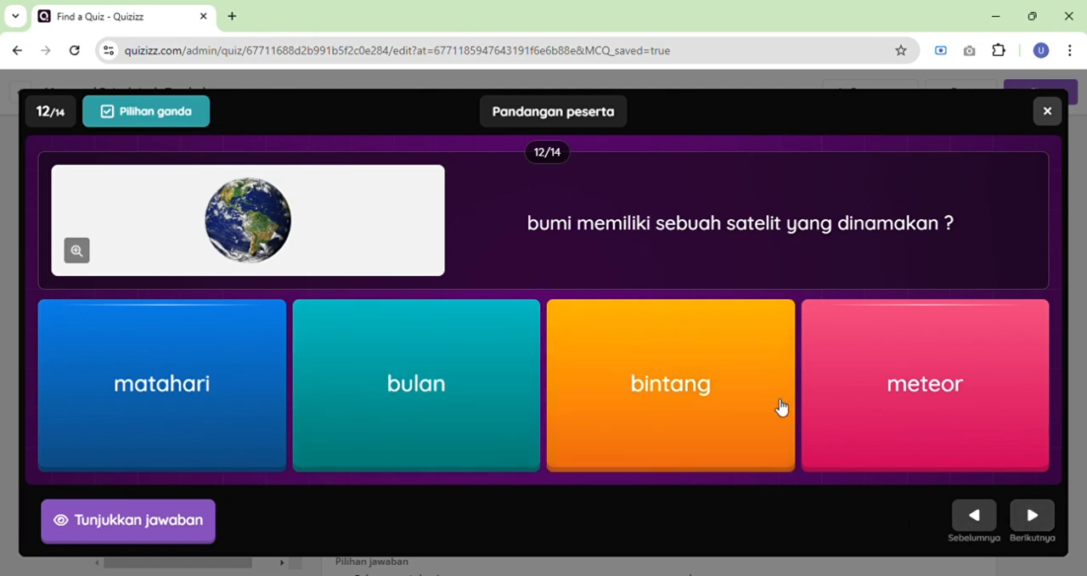
pyautogui.click(1030, 517)
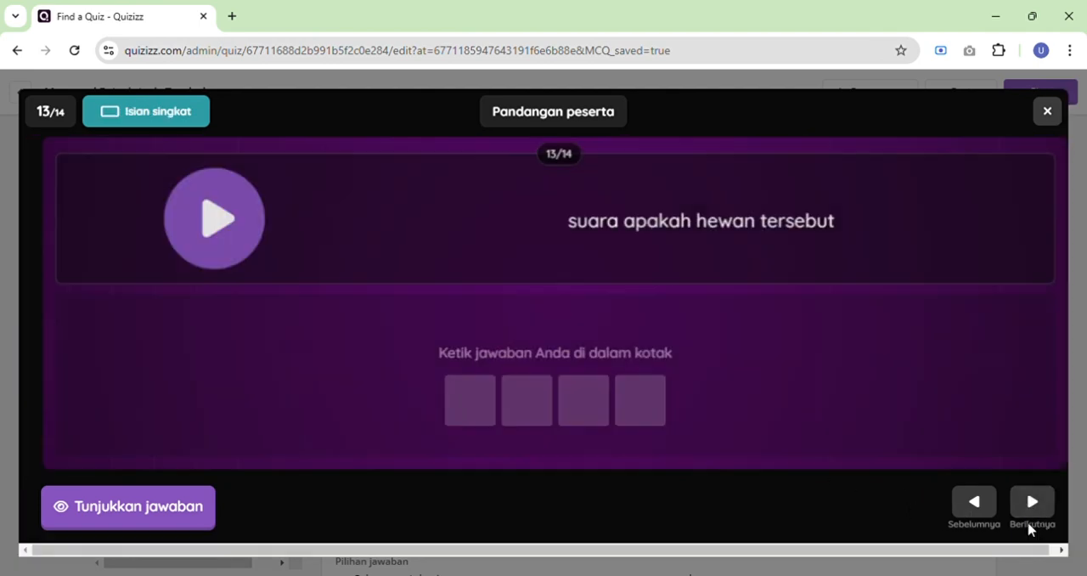
pyautogui.click(183, 240)
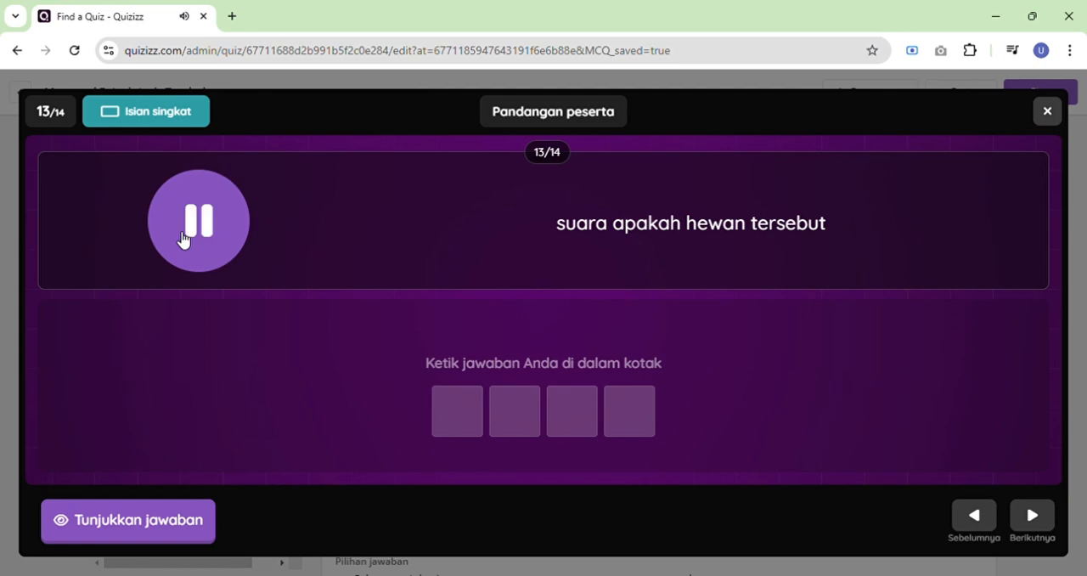
# Play and pause the video in preview question 14, and close the preview.
pyautogui.click(1032, 514)
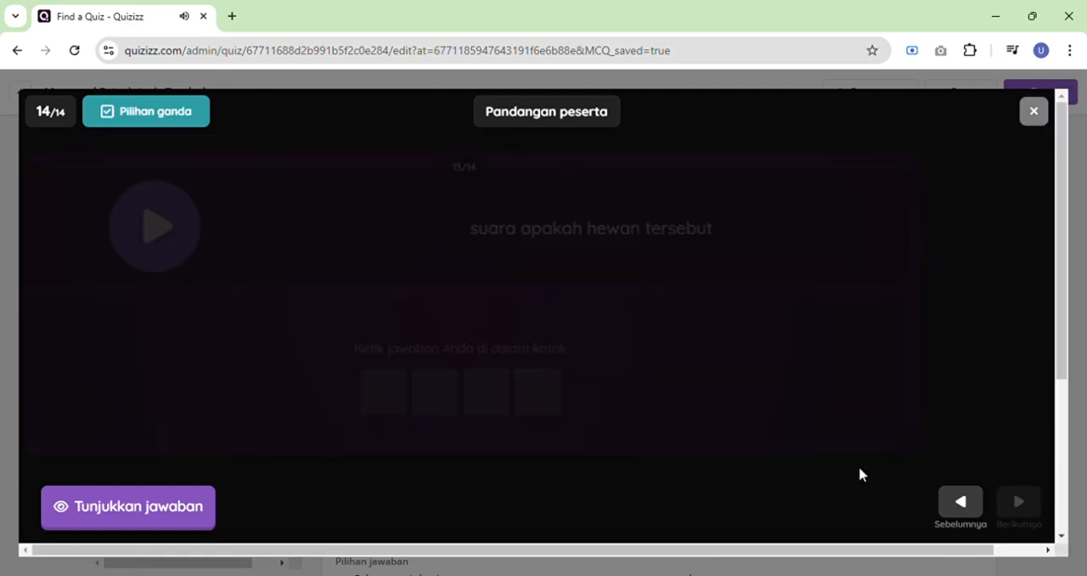
pyautogui.click(269, 220)
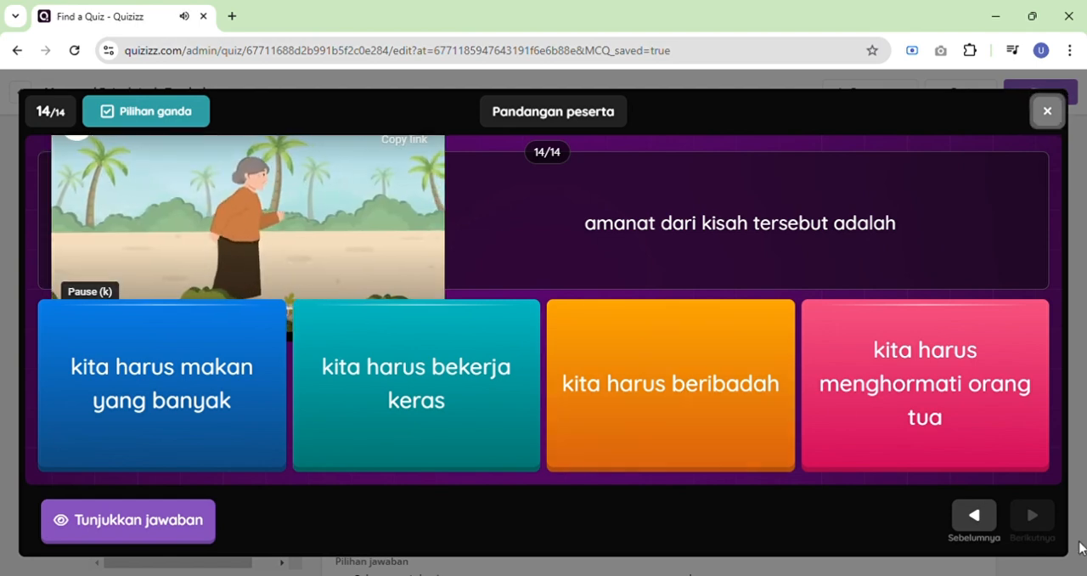
pyautogui.click(188, 210)
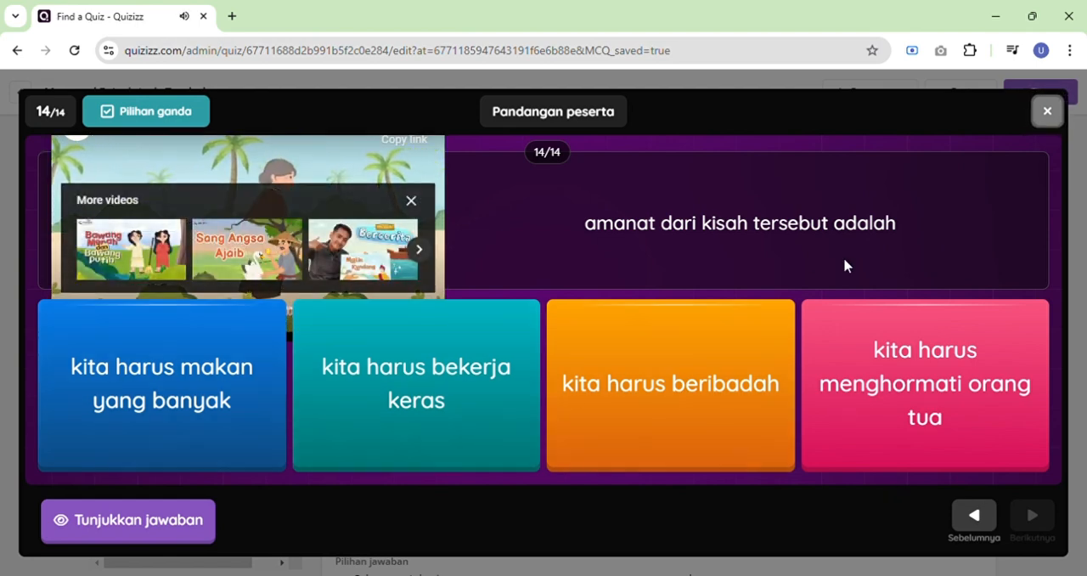
pyautogui.click(1048, 113)
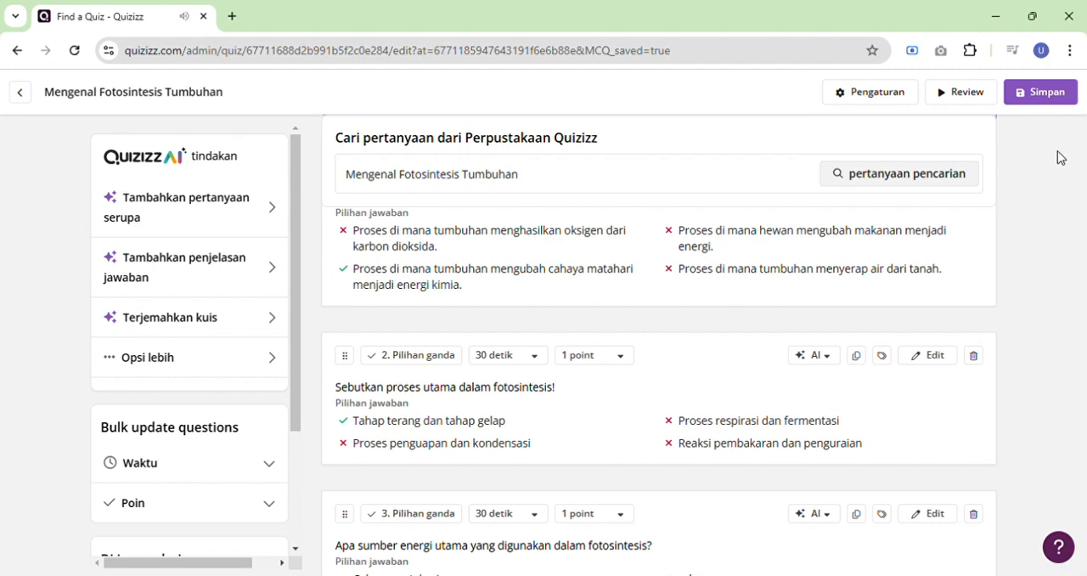
# Save the edited quiz and look over its overview page.
pyautogui.click(1068, 103)
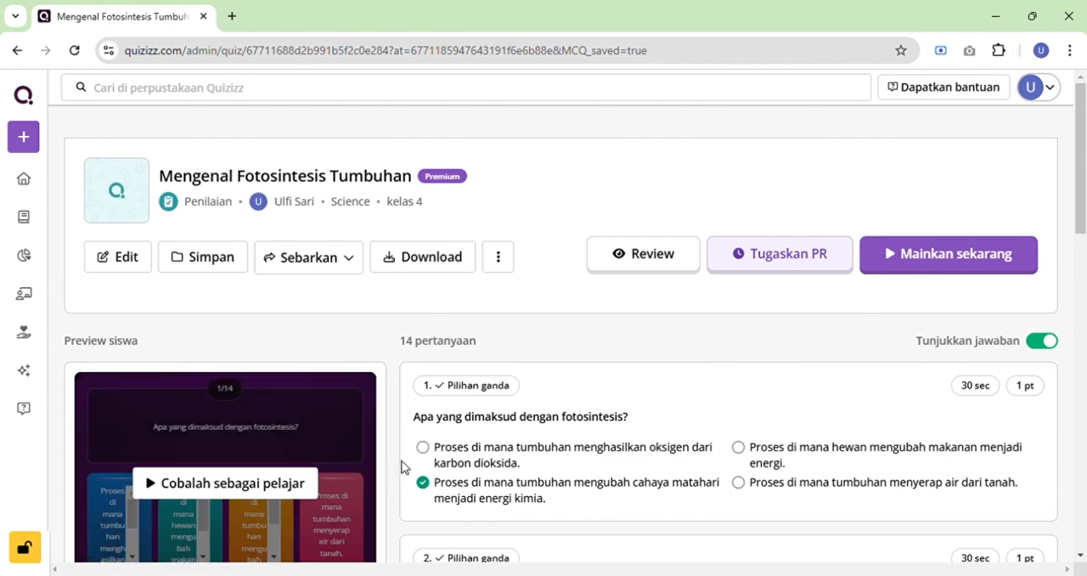
pyautogui.scroll(-3, 416, 458)
pyautogui.scroll(3, 428, 454)
# Replace the quiz's default cover image with an uploaded drawing of a child working at a table, and save it.
pyautogui.click(133, 198)
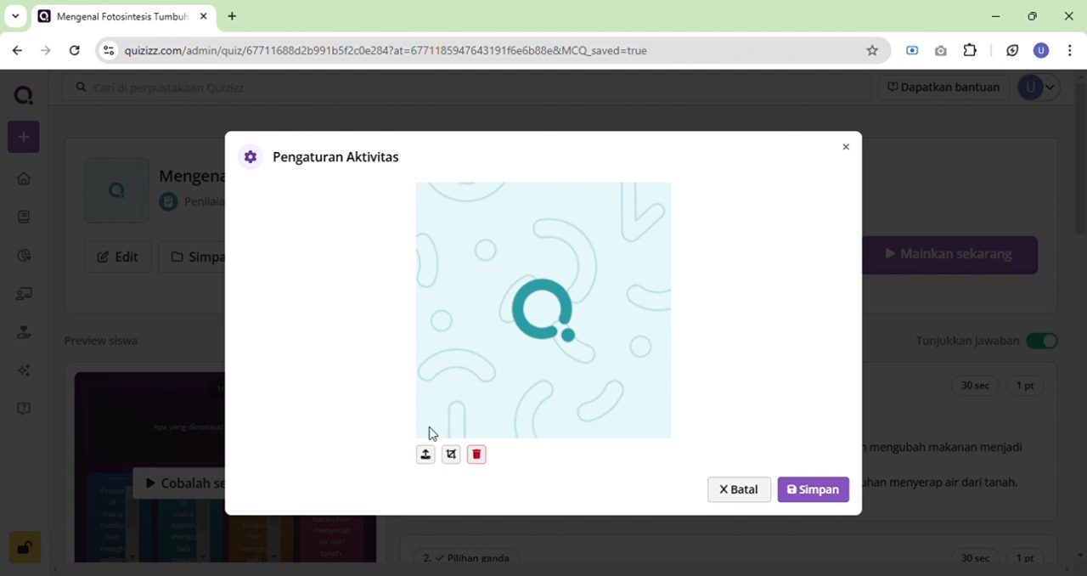
pyautogui.click(426, 453)
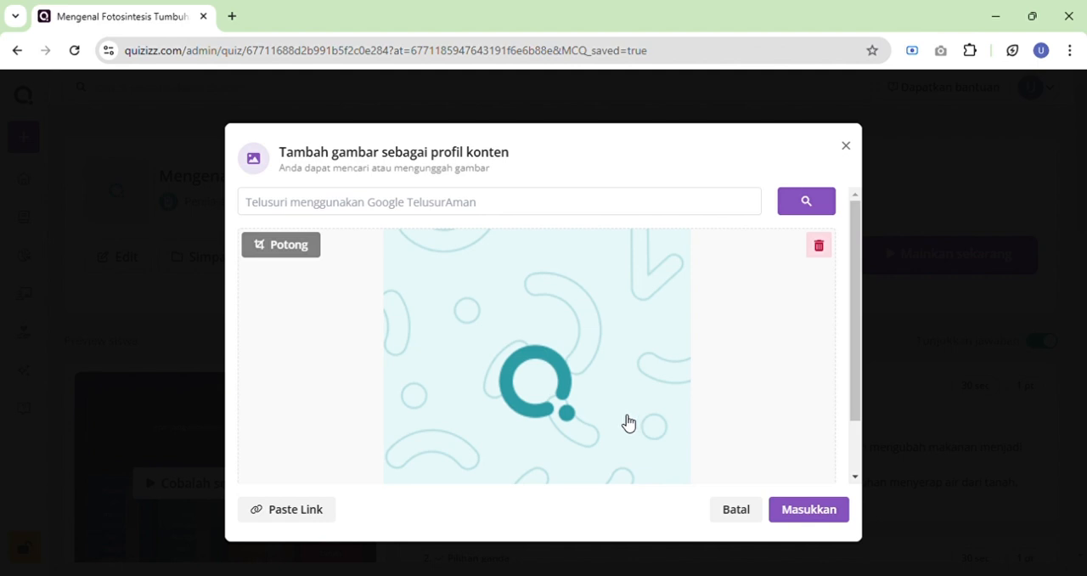
pyautogui.click(820, 248)
pyautogui.click(499, 401)
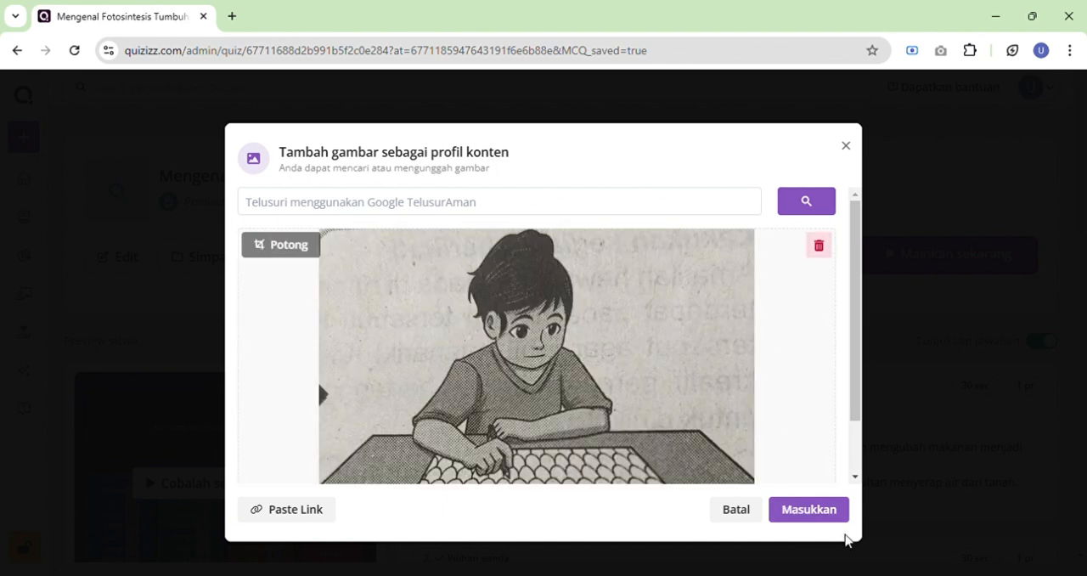
pyautogui.click(830, 518)
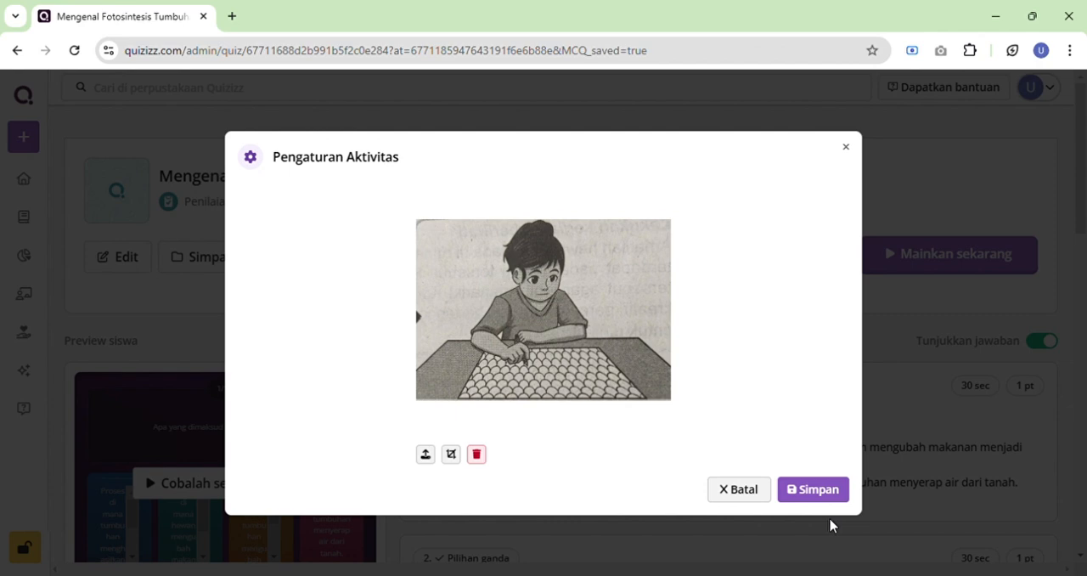
pyautogui.click(812, 498)
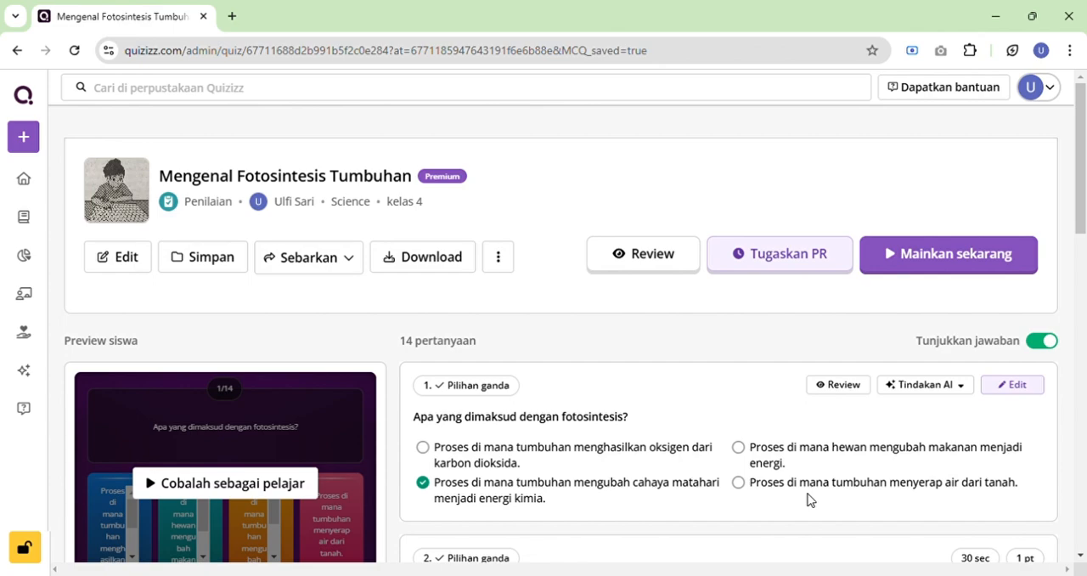
# Look over the quiz's question list and the available live game modes, and return to the quiz page.
pyautogui.scroll(-10, 807, 499)
pyautogui.scroll(8, 807, 500)
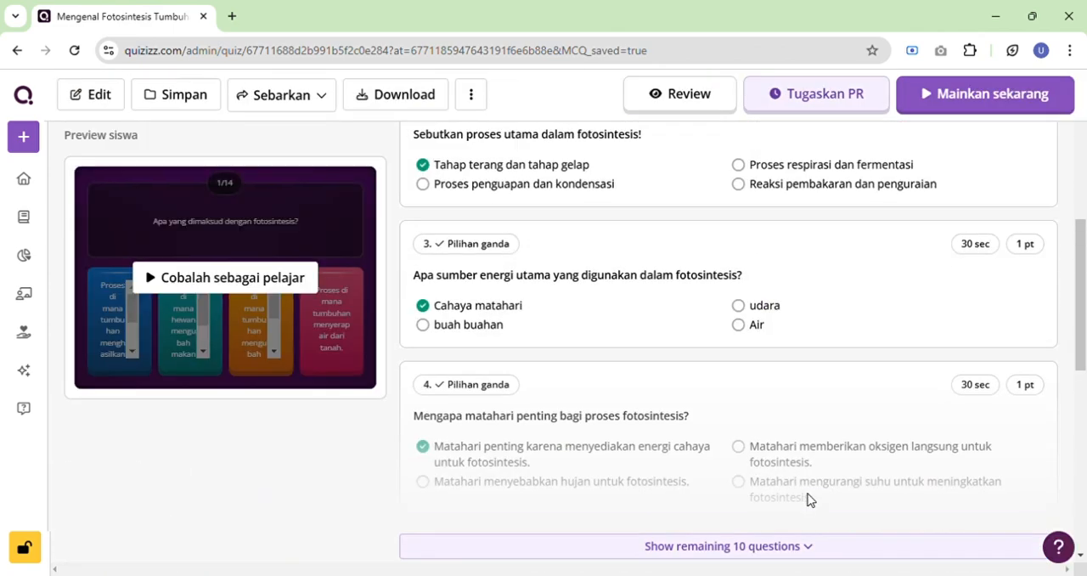
pyautogui.scroll(5, 807, 500)
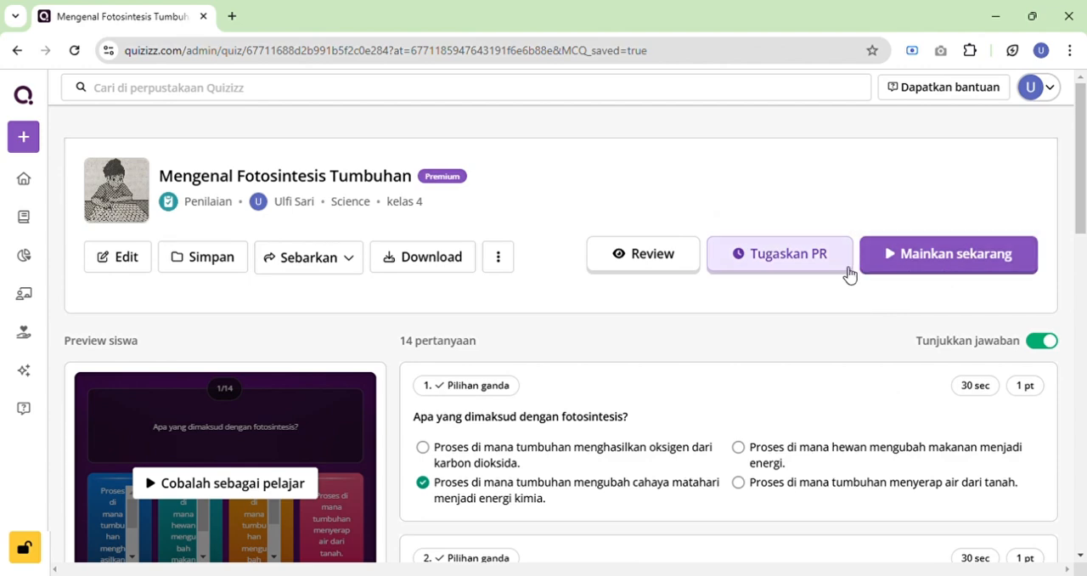
pyautogui.scroll(-3, 824, 343)
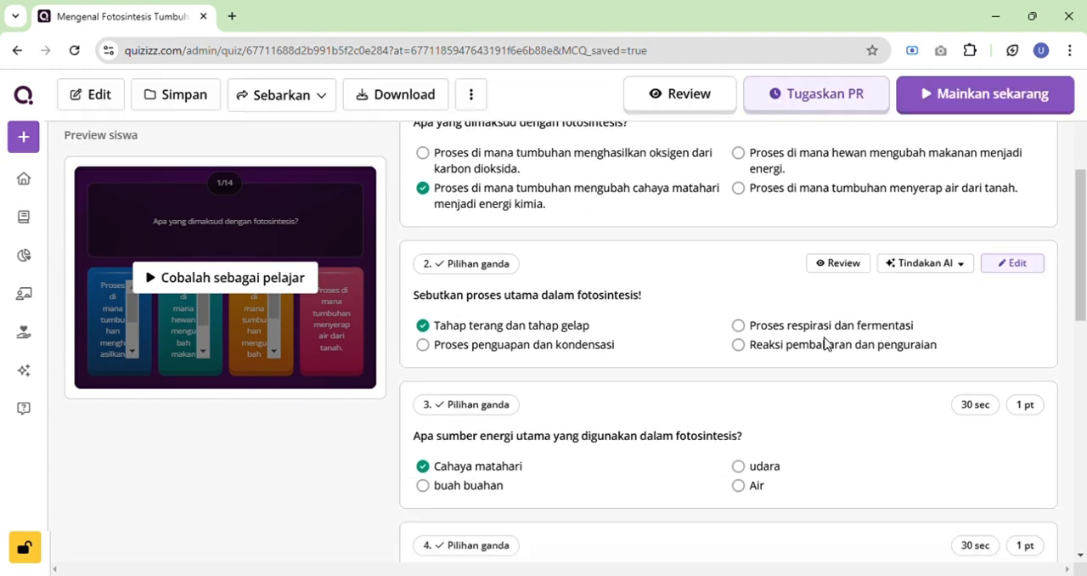
pyautogui.scroll(-4, 825, 343)
pyautogui.scroll(5, 828, 343)
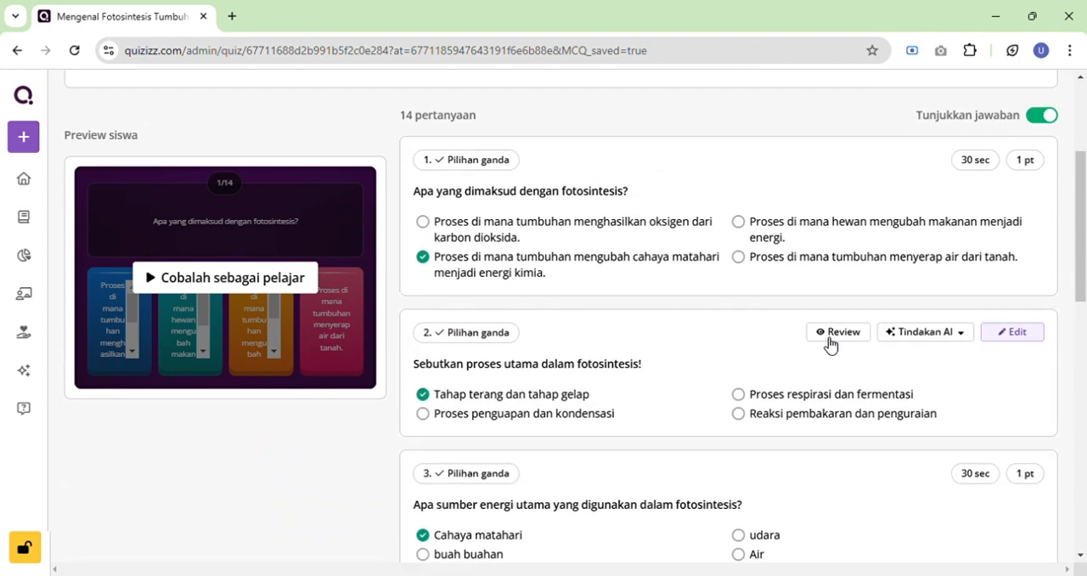
pyautogui.scroll(3, 830, 343)
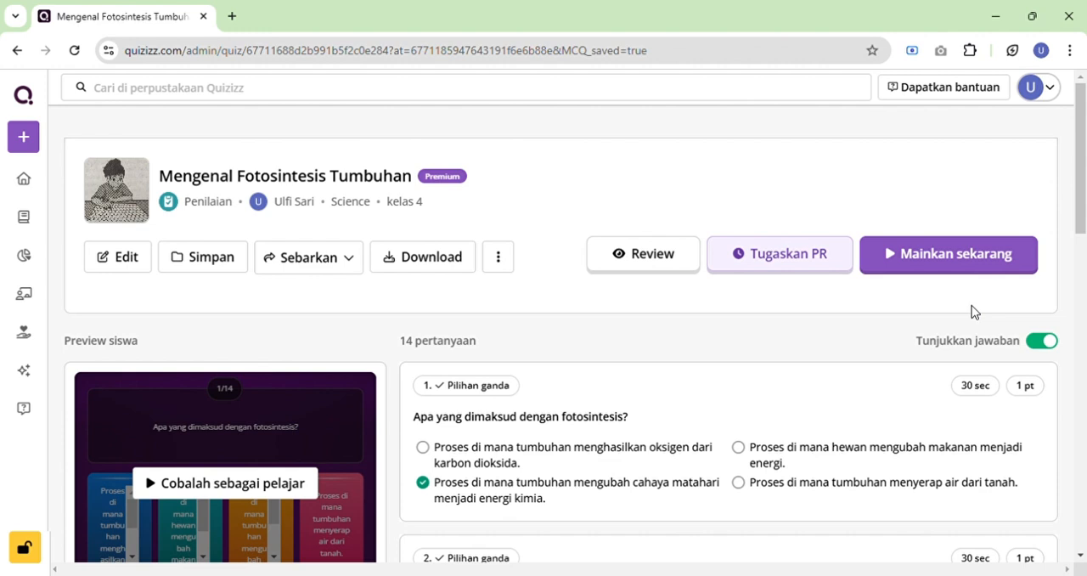
pyautogui.click(963, 259)
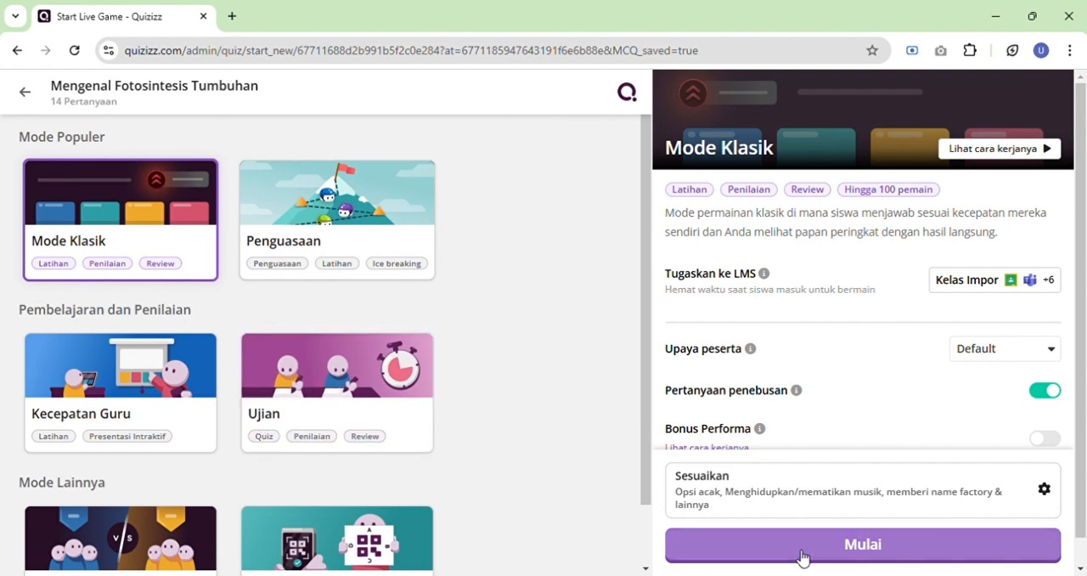
pyautogui.click(31, 93)
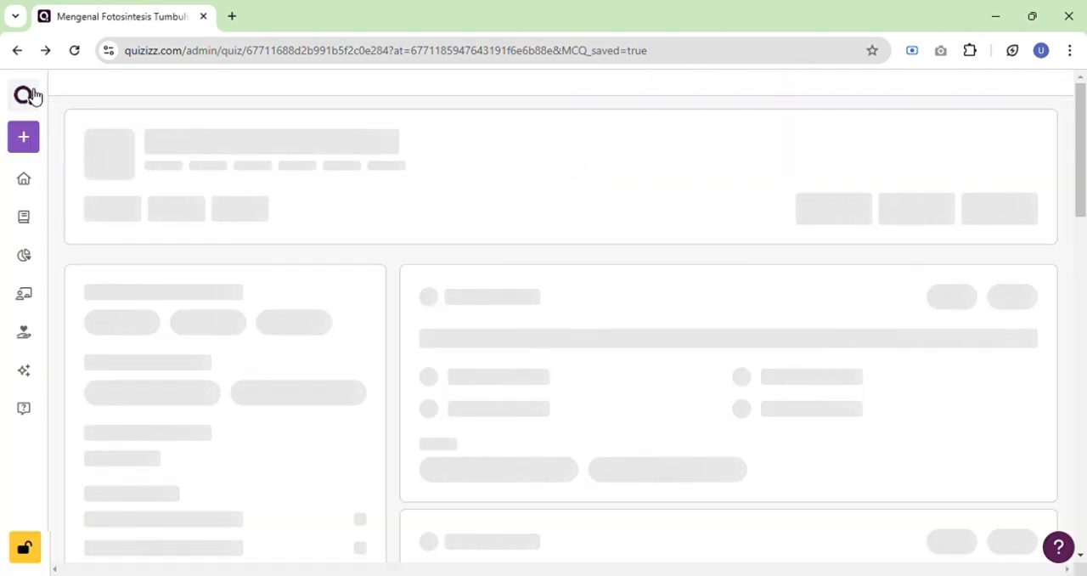